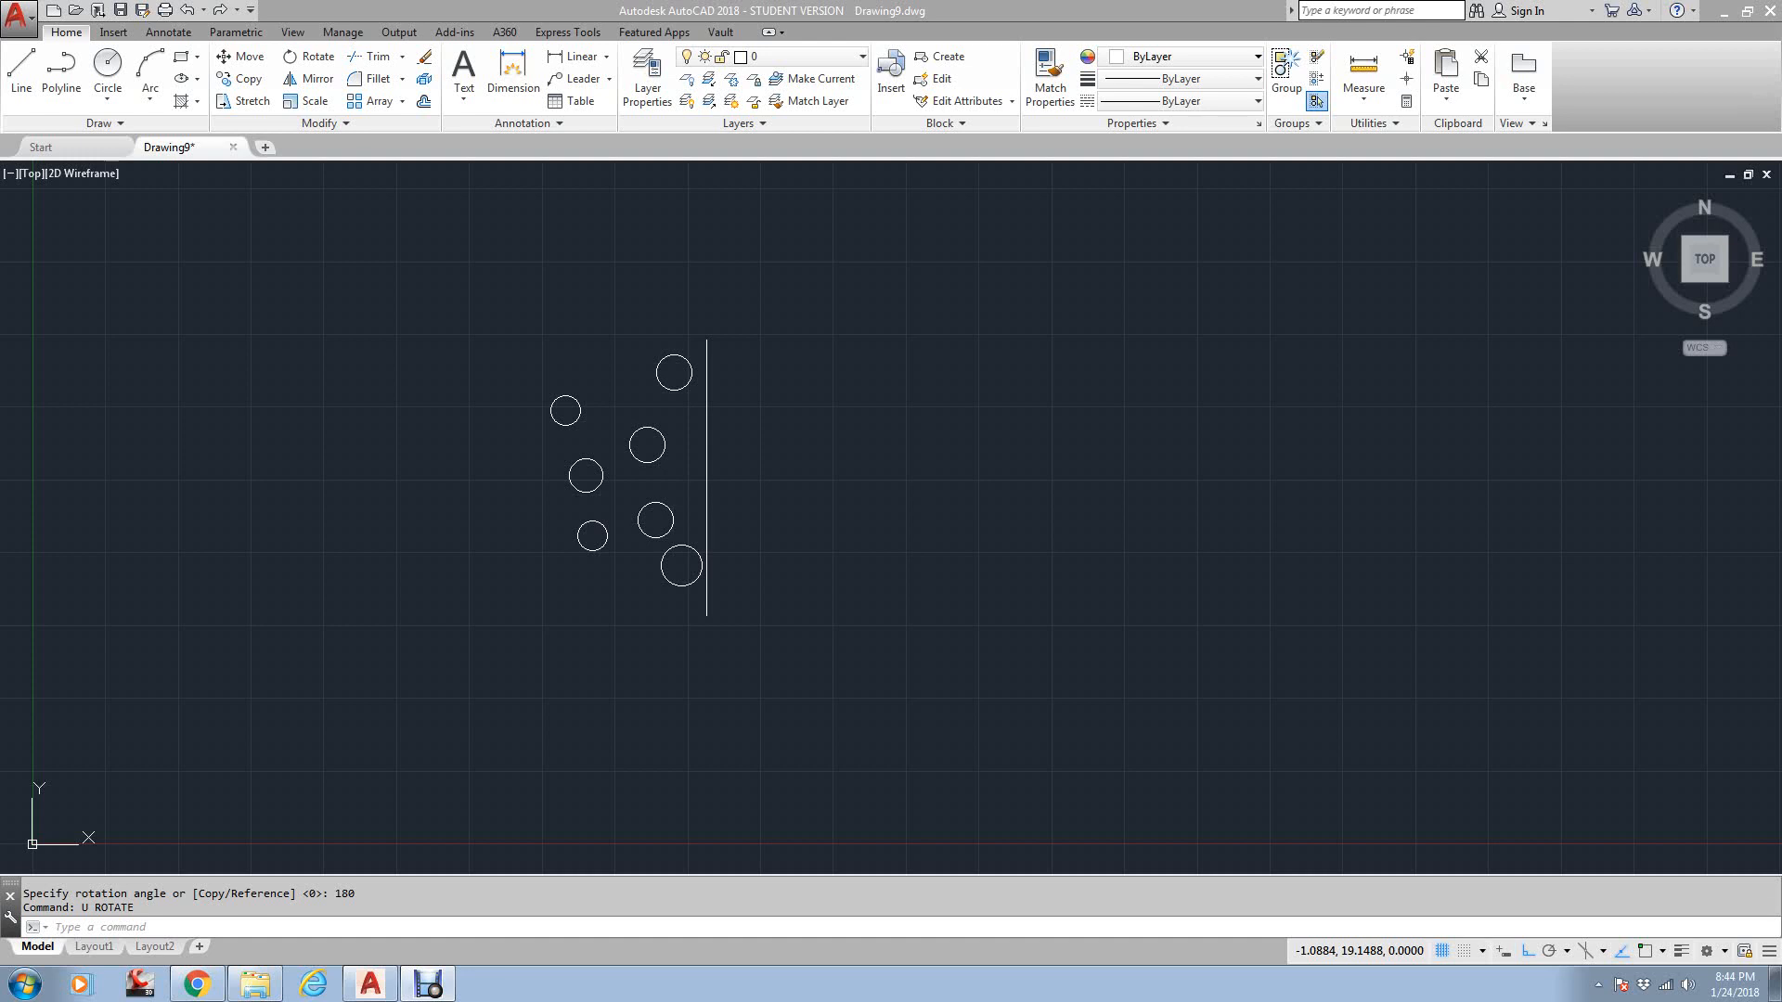
# Copy the seven circles and the vertical line horizontally to the empty area on the right side of the drawing
pyautogui.press('Escape')
pyautogui.press('Escape')
pyautogui.write('cp')
pyautogui.press('space')
pyautogui.click(834, 664)
pyautogui.click(492, 276)
pyautogui.press('space')
pyautogui.click(626, 391)
pyautogui.click(1227, 436)
pyautogui.press('Return')
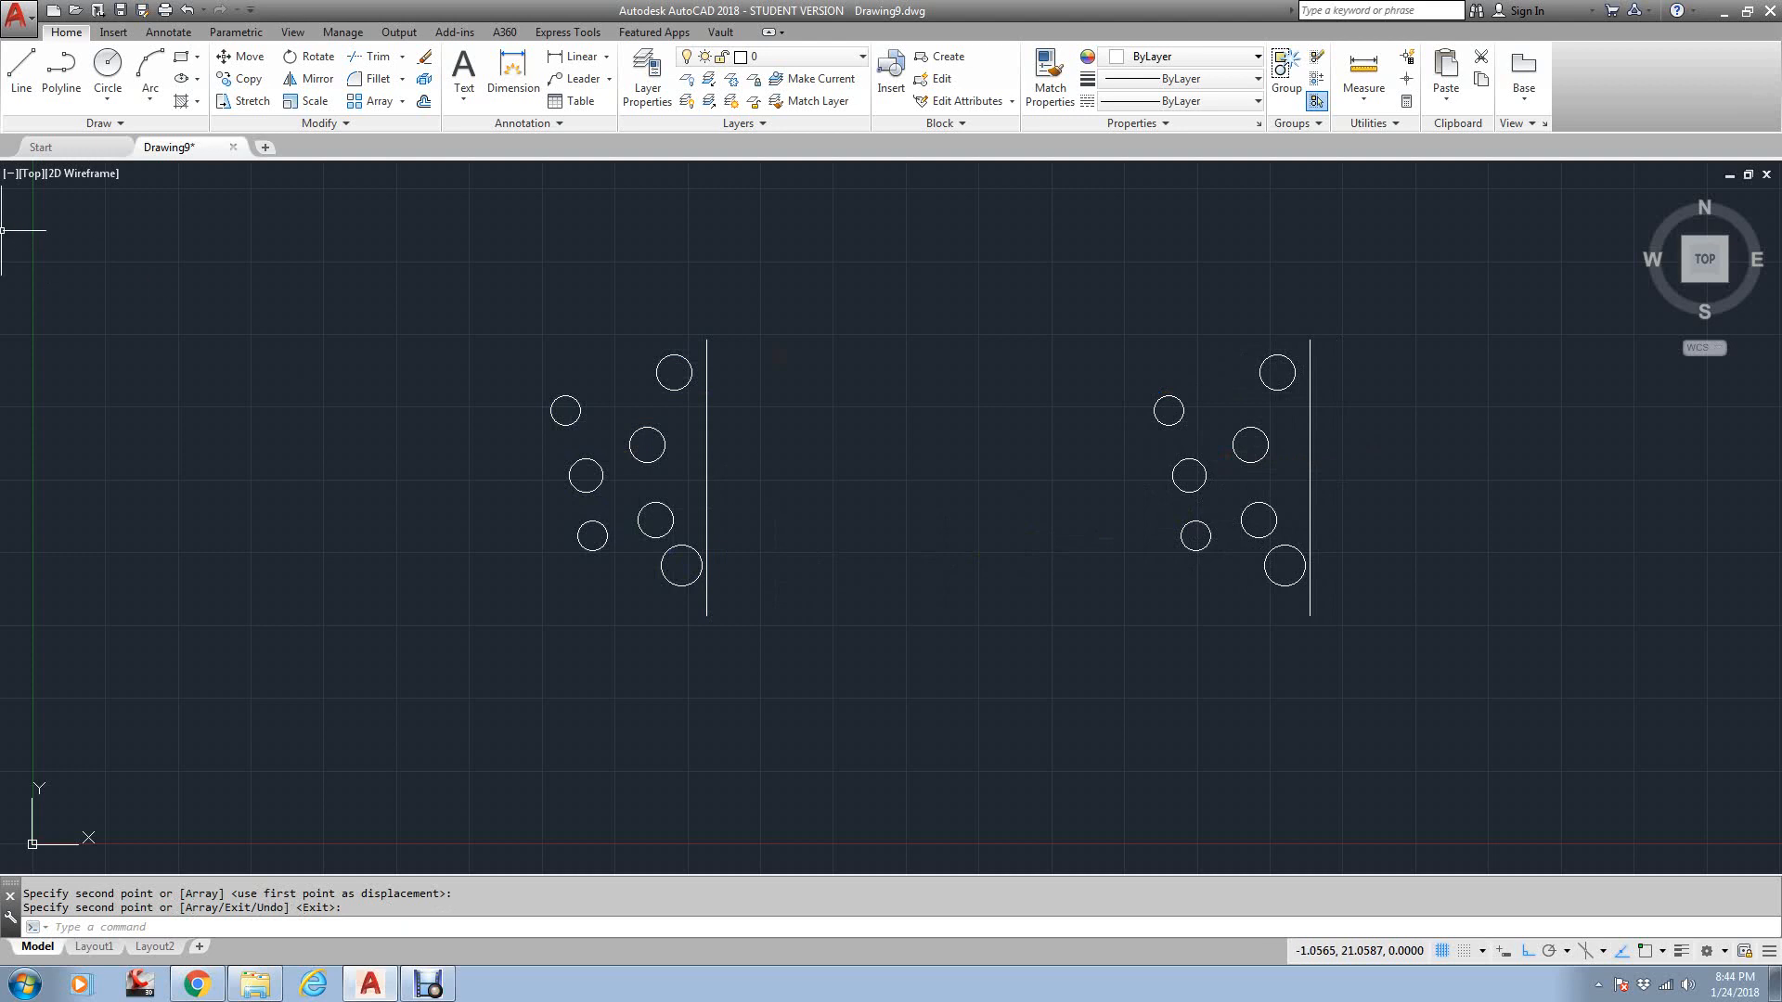
# Switch to Chrome, examine the image results for symmetrical drawings, and return to AutoCAD
pyautogui.click(196, 983)
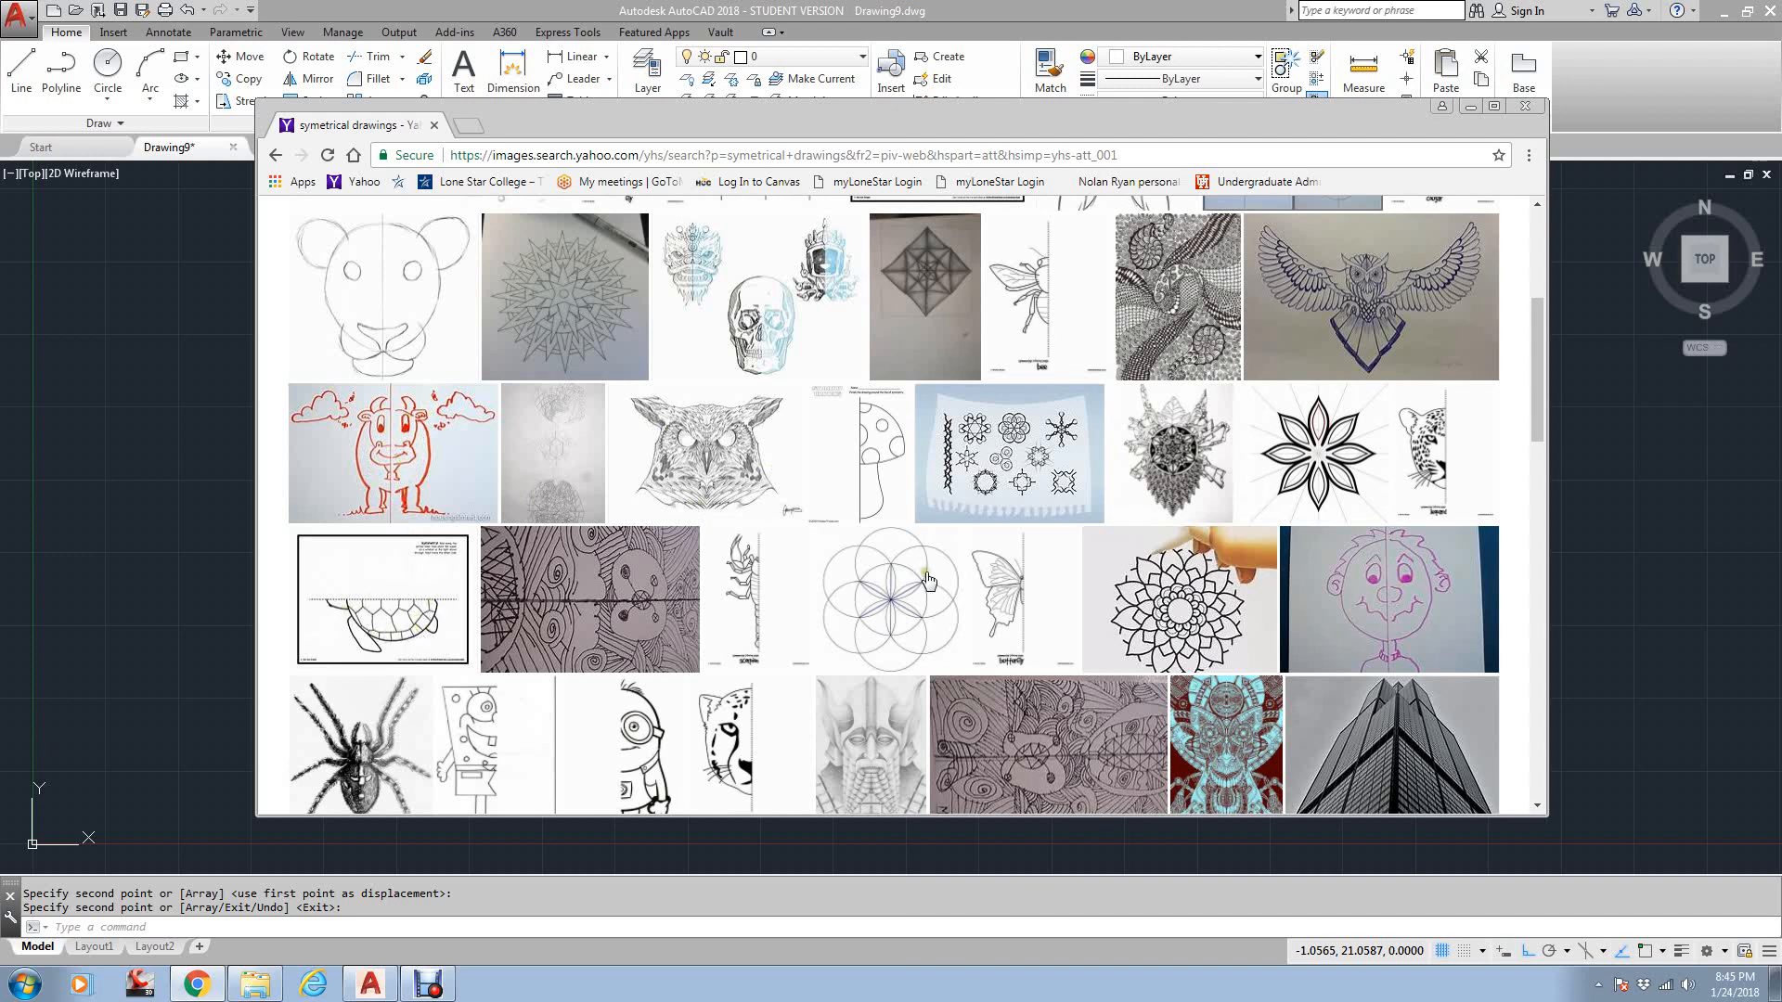
pyautogui.scroll(-4, 908, 570)
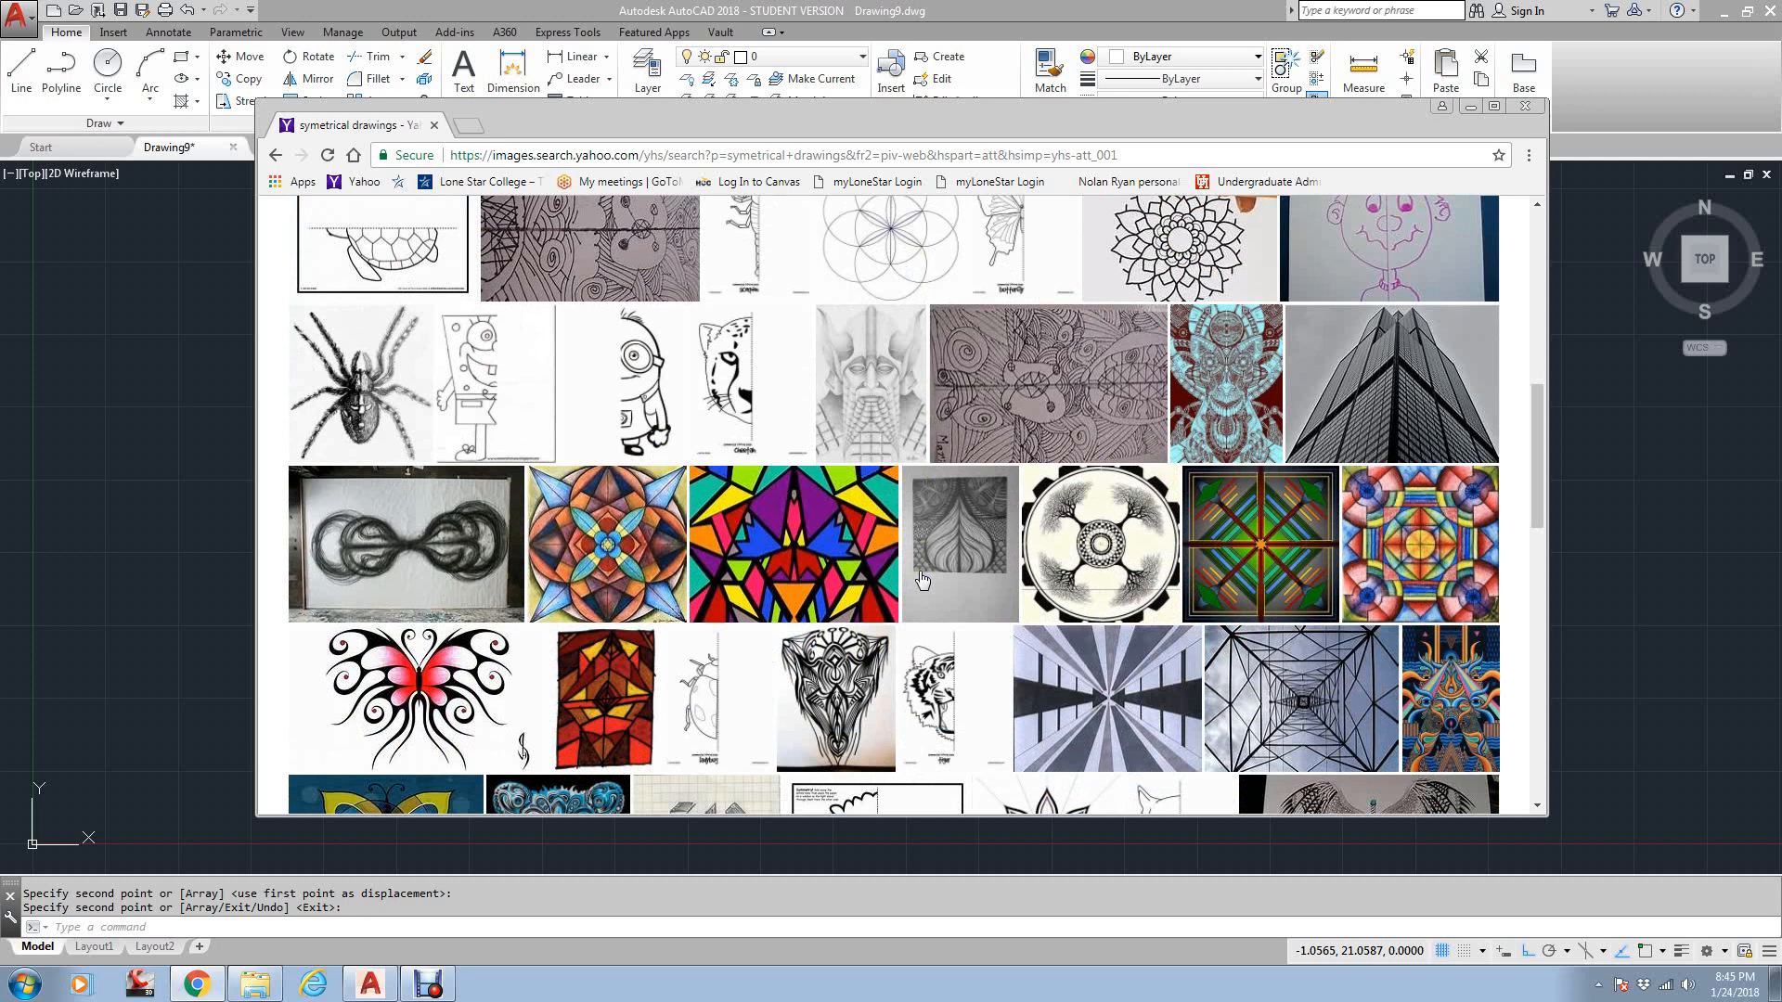
pyautogui.scroll(-2, 922, 580)
pyautogui.scroll(-2, 910, 579)
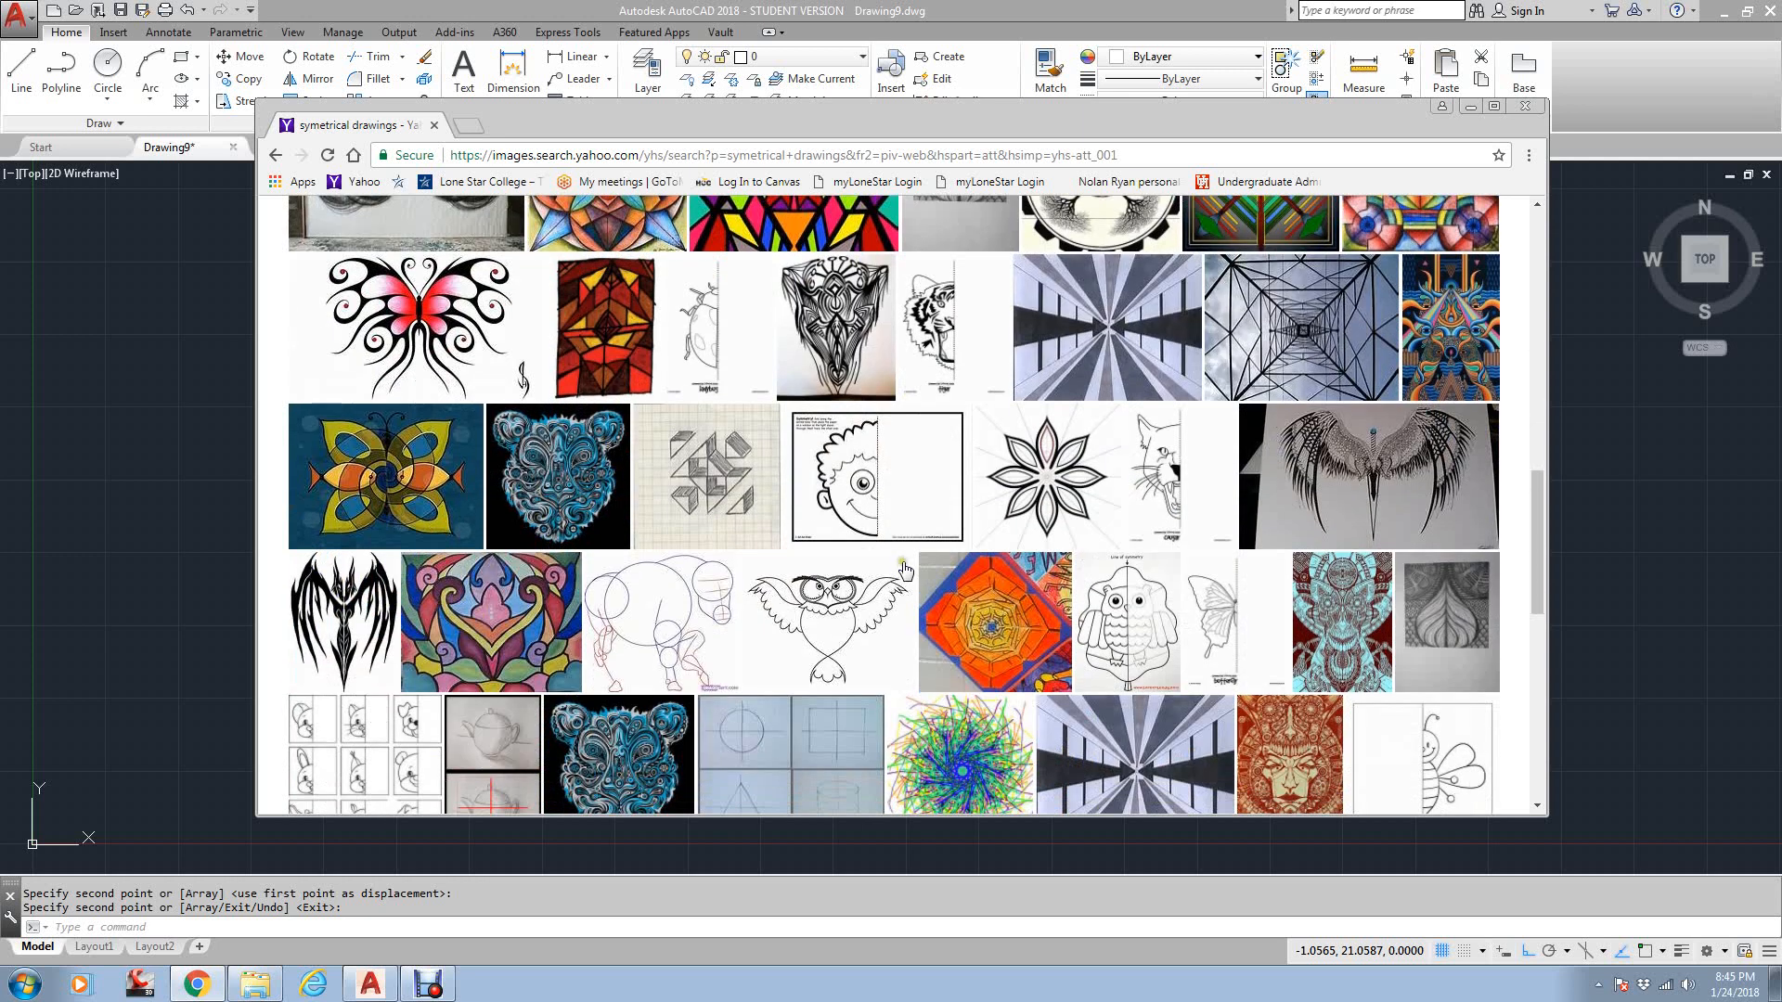
pyautogui.scroll(6, 905, 570)
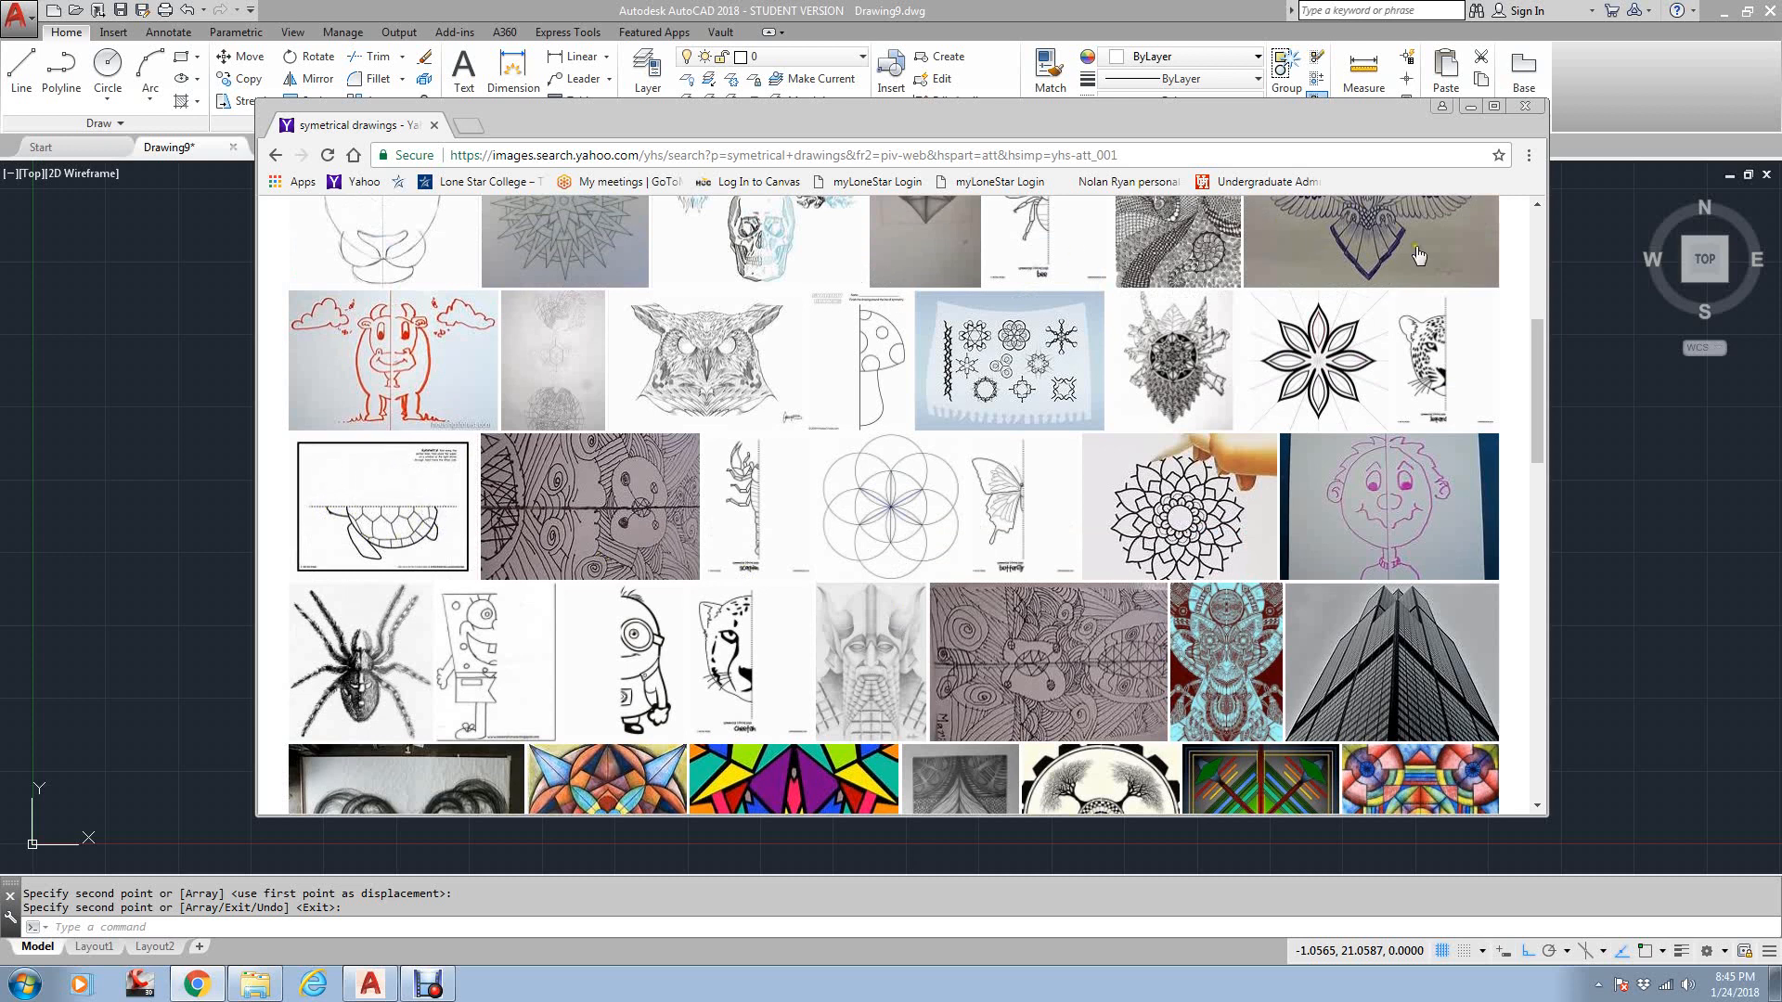
pyautogui.moveTo(1422, 116)
pyautogui.mouseDown()
pyautogui.moveTo(1304, 143)
pyautogui.moveTo(0, 140)
pyautogui.mouseUp()
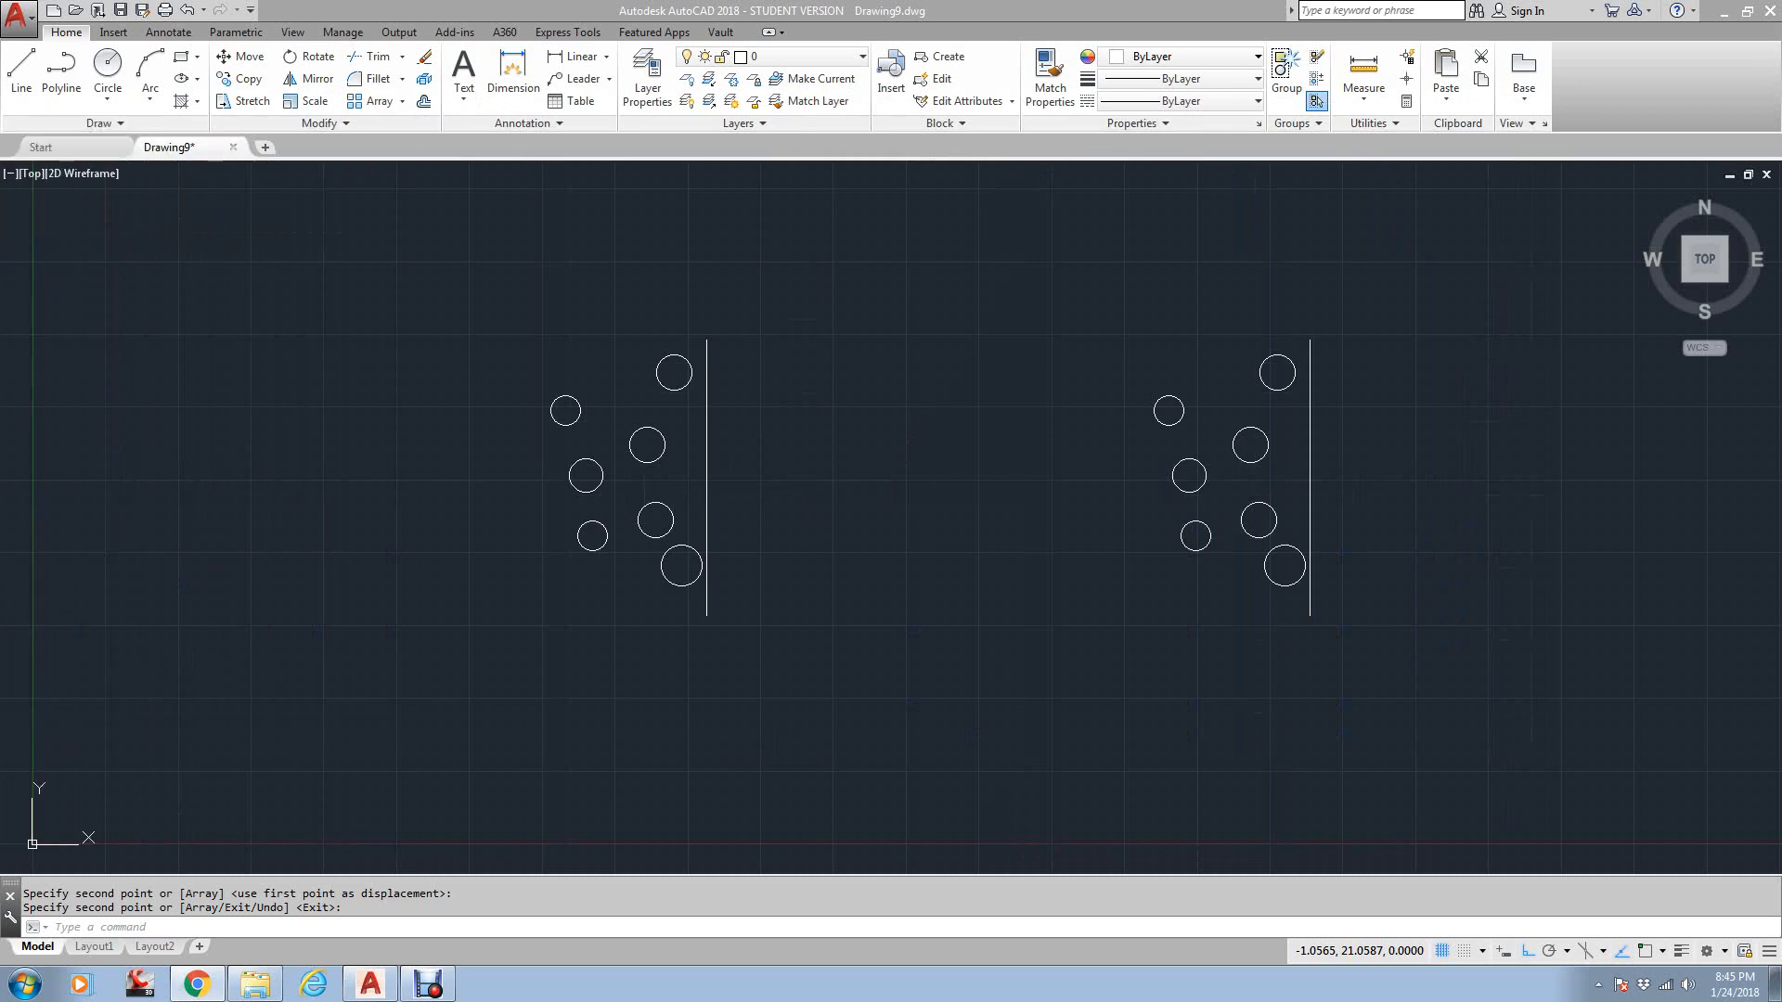
pyautogui.click(909, 402)
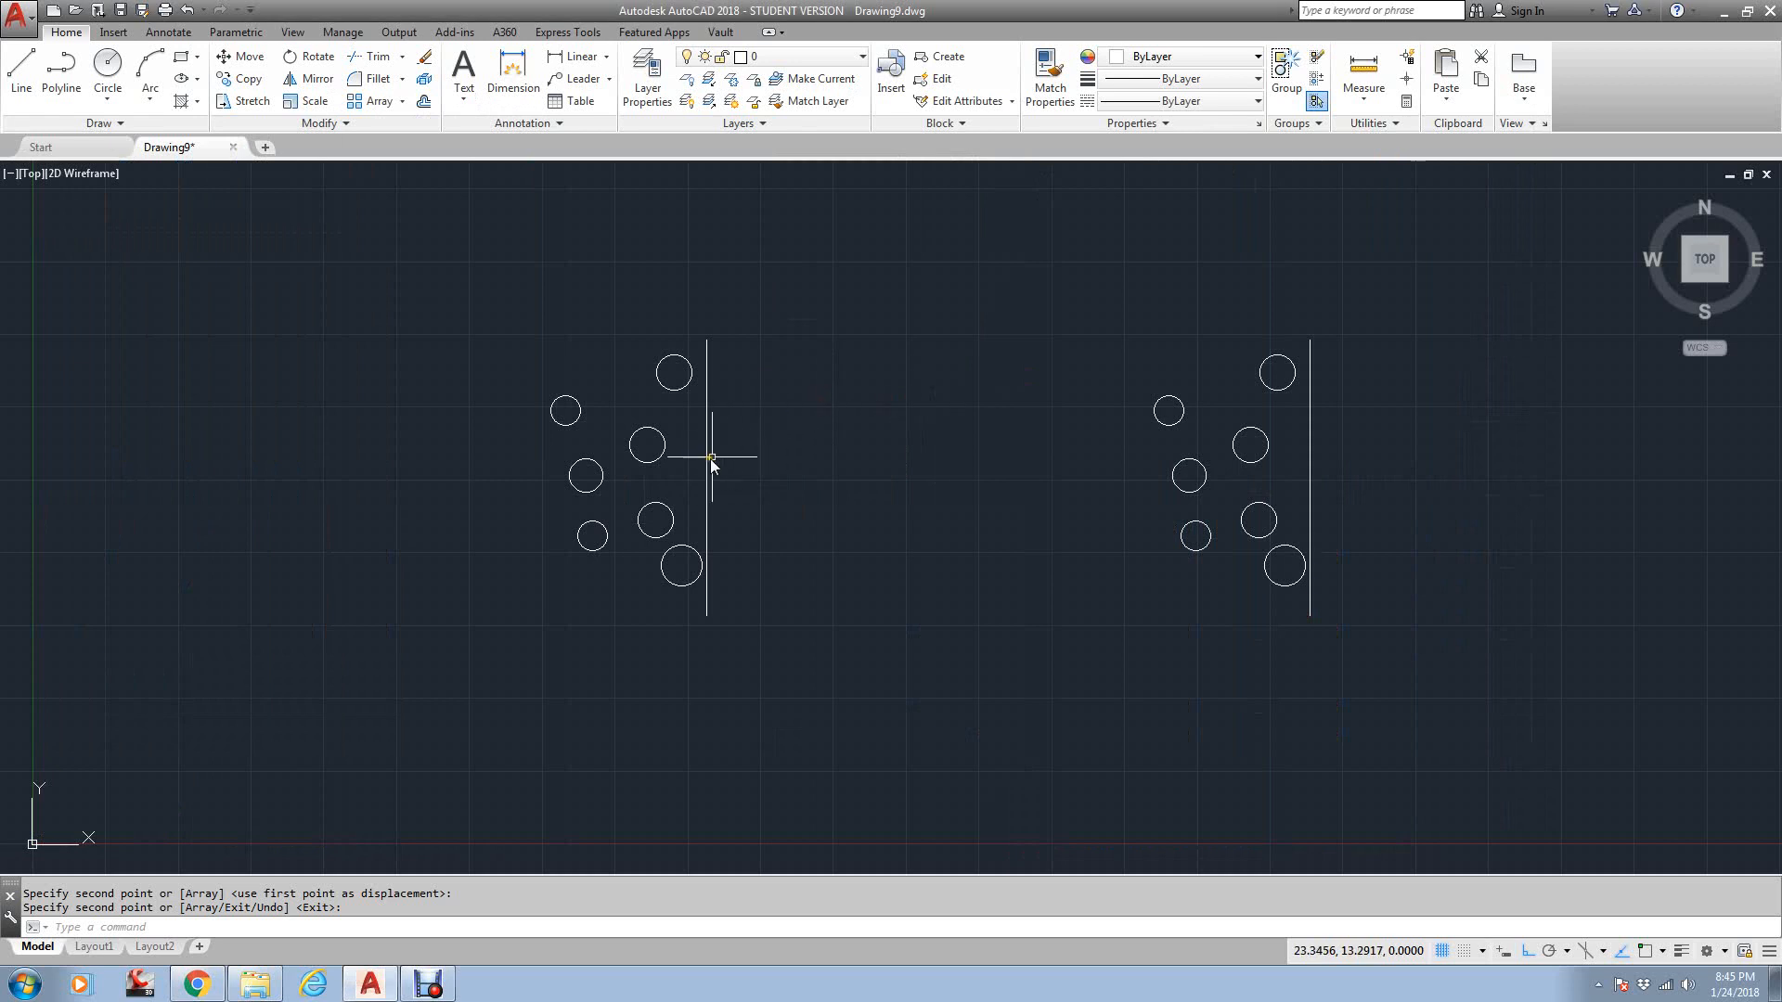
# Mirror the left group's seven circles about its vertical line, keeping the source objects
pyautogui.scroll(-2, 748, 463)
pyautogui.write('mi')
pyautogui.press('Return')
pyautogui.click(707, 561)
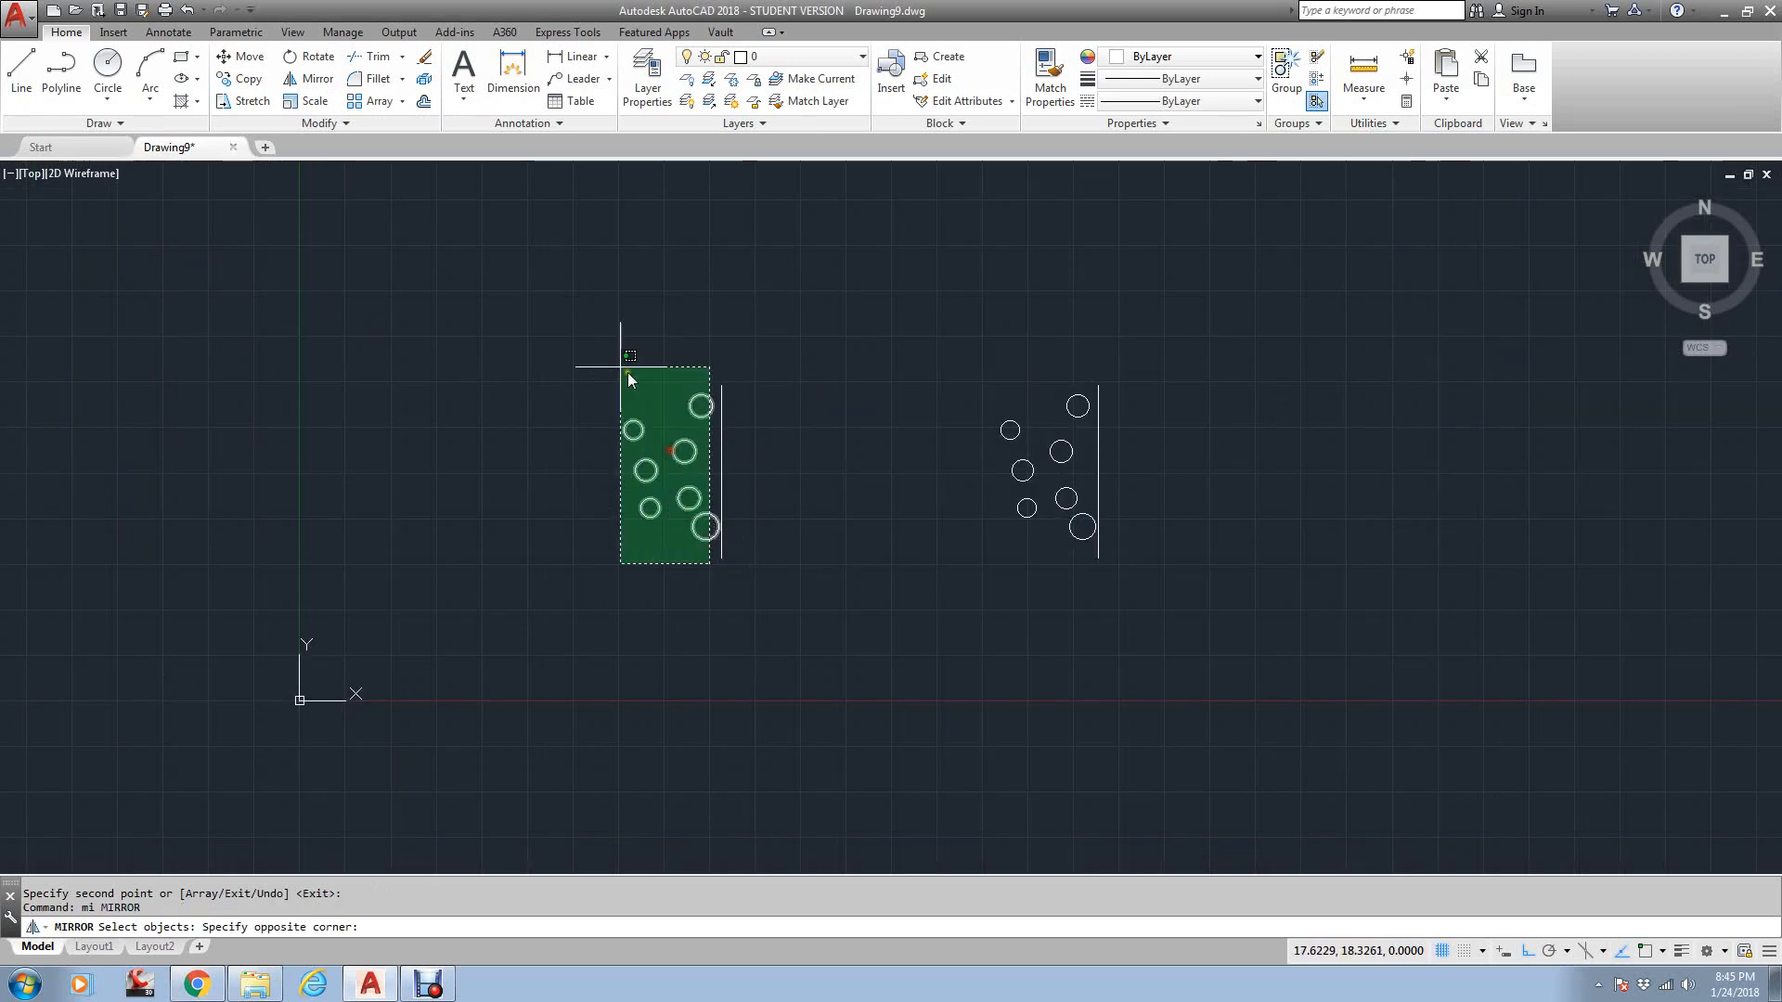
pyautogui.click(609, 370)
pyautogui.click(721, 386)
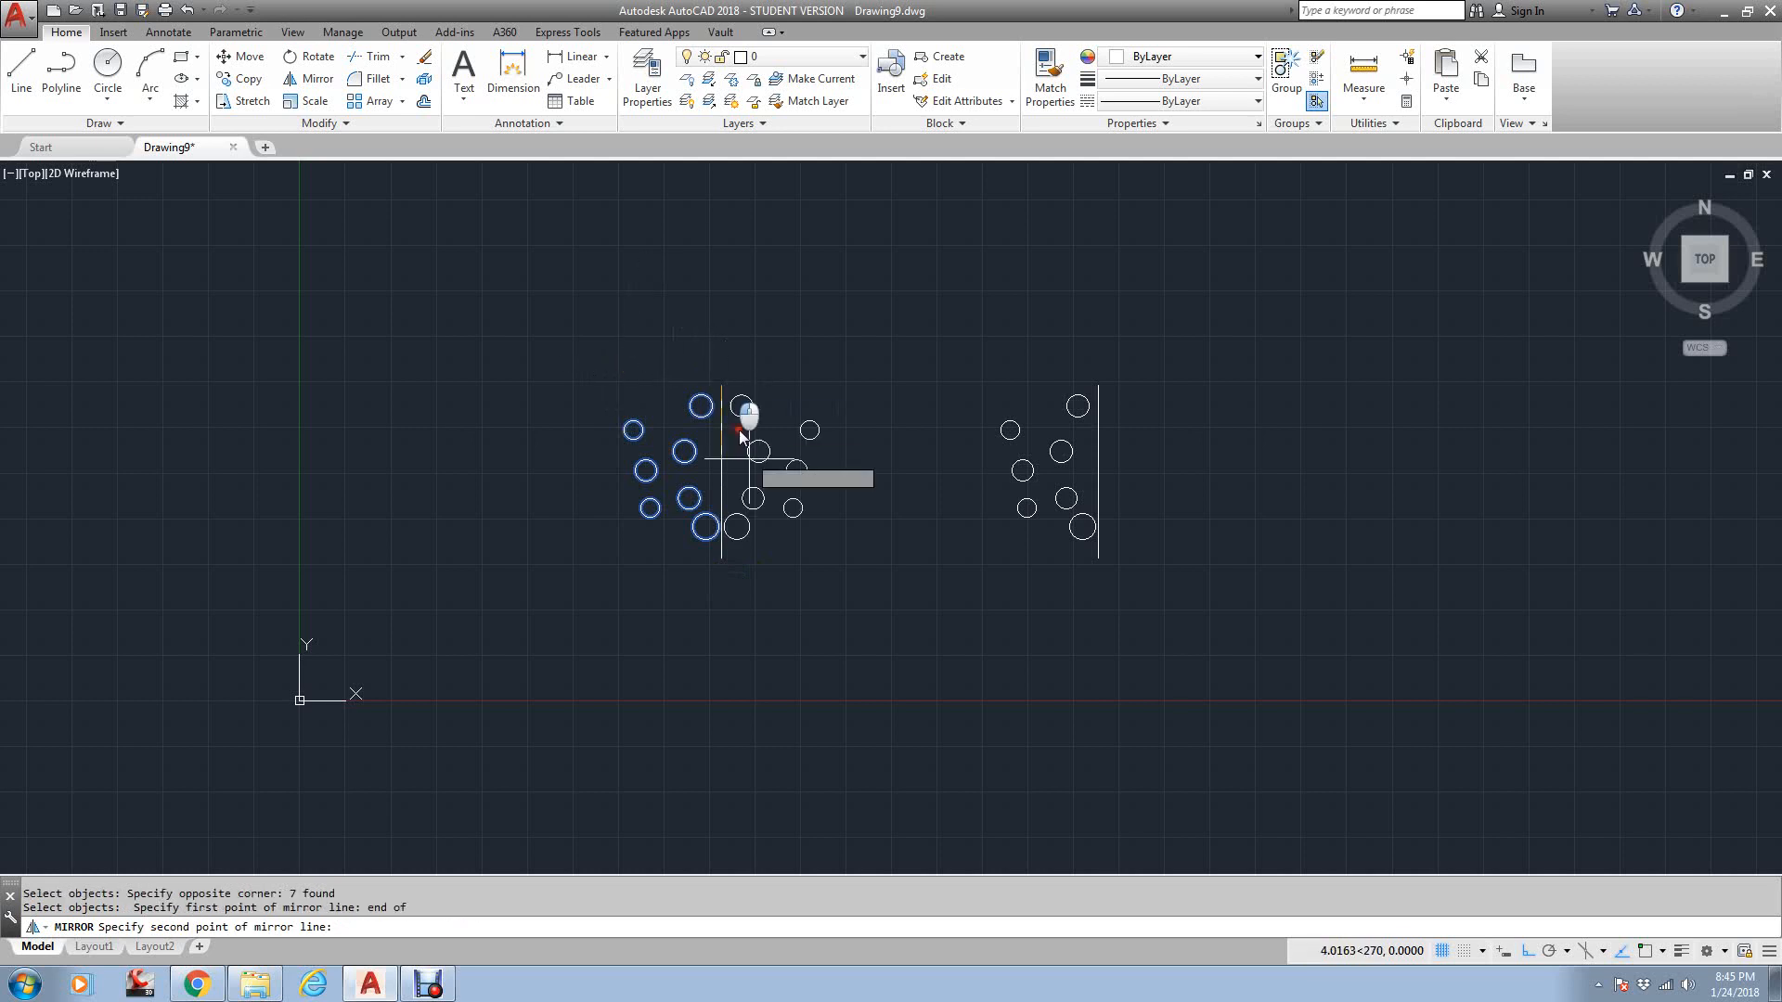
pyautogui.click(762, 582)
pyautogui.press('Return')
# Move the mirrored circles and their centre line straight up to clear the space below
pyautogui.scroll(-2, 800, 555)
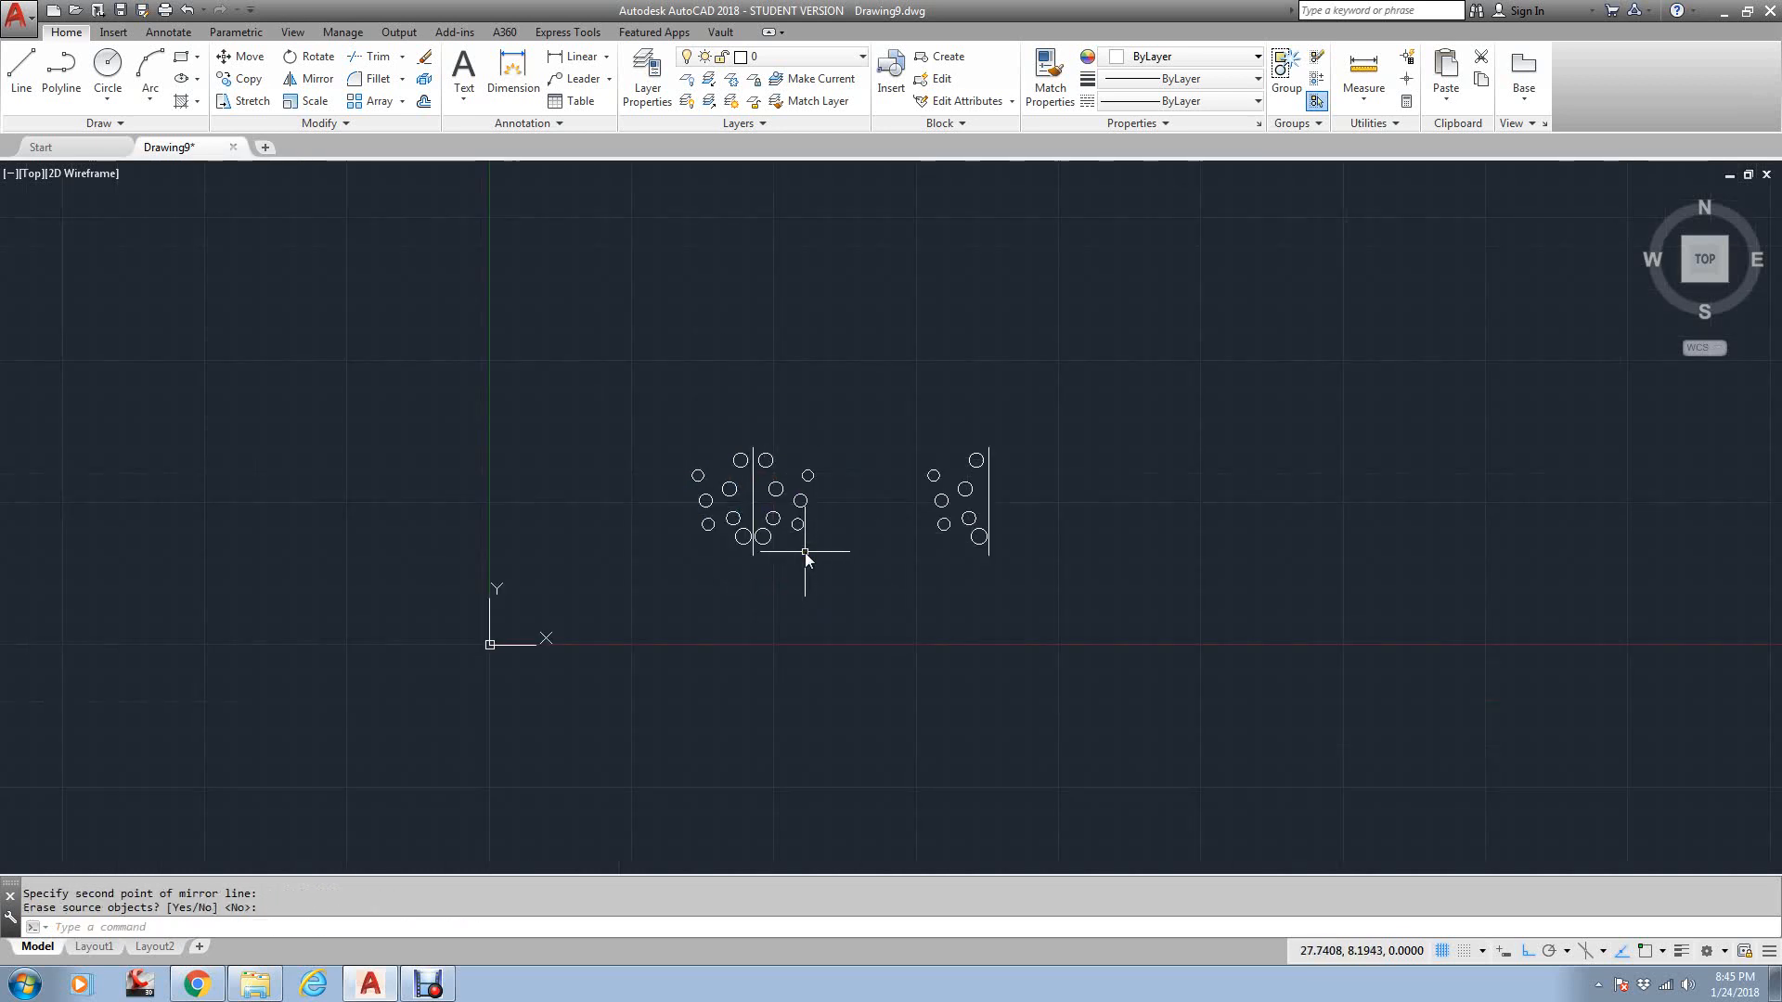
pyautogui.write('m')
pyautogui.press('Return')
pyautogui.click(832, 574)
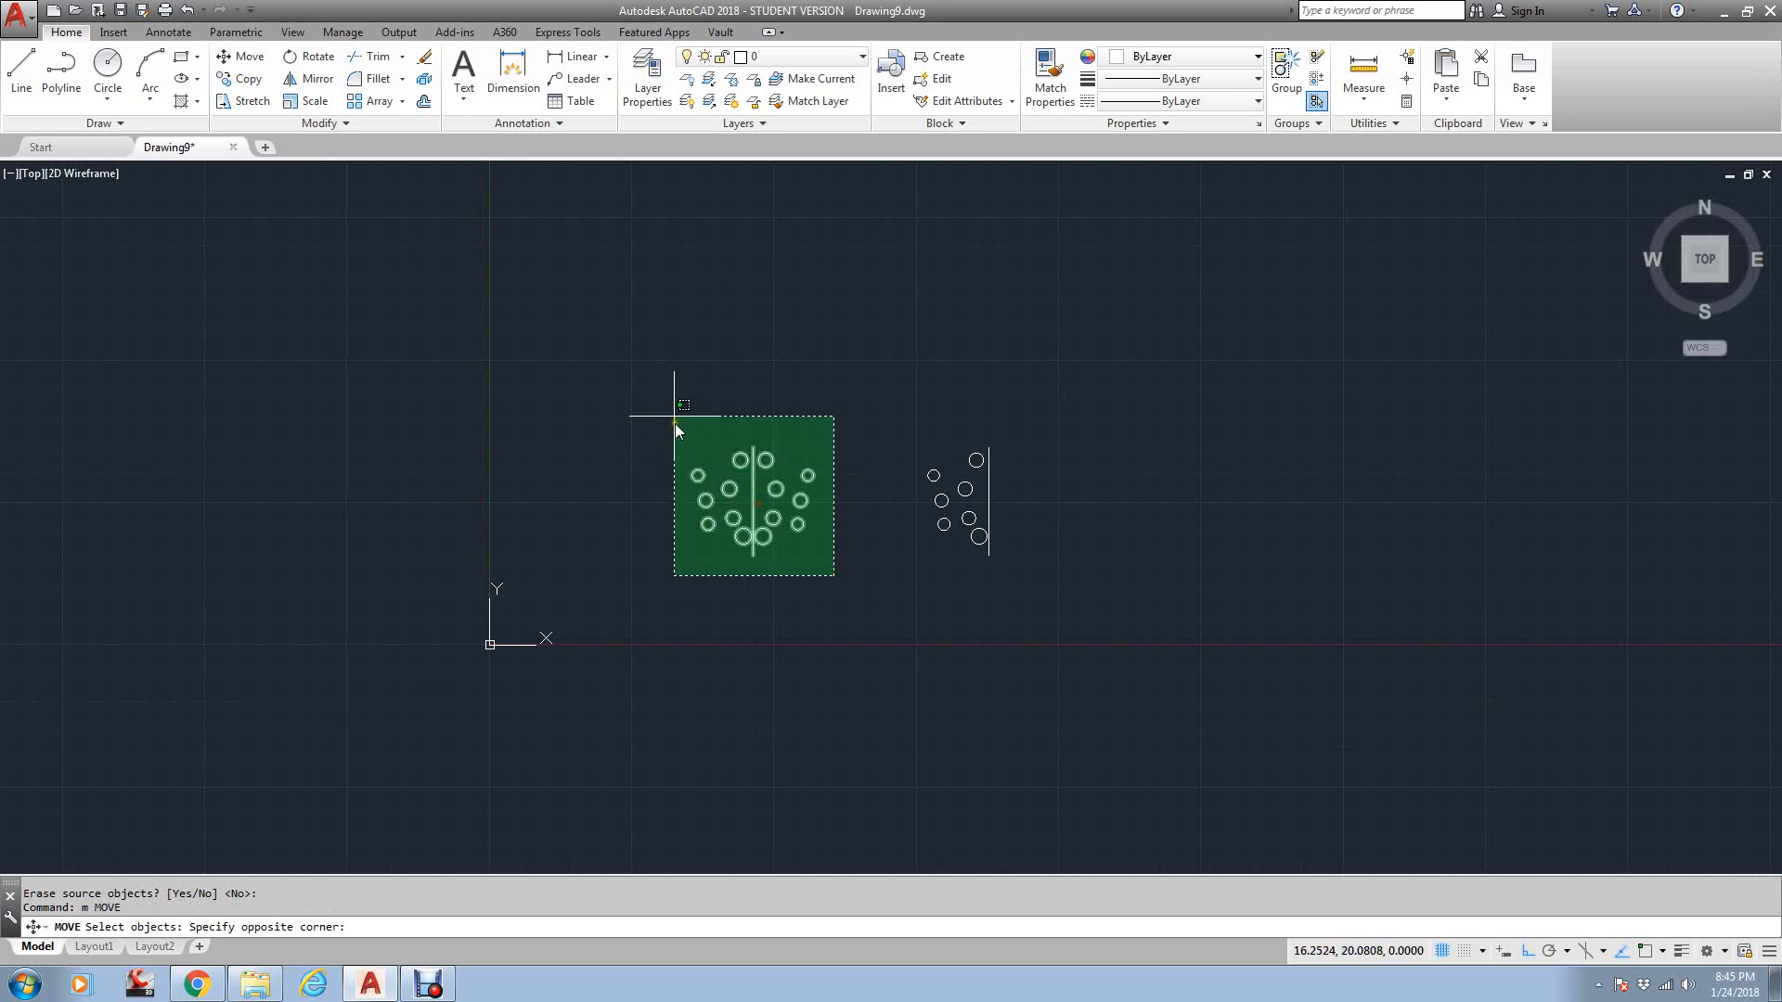
pyautogui.click(677, 427)
pyautogui.press('Return')
pyautogui.click(753, 557)
pyautogui.click(753, 360)
# Copy the right group of circles and its line horizontally to the empty spot below the mirrored group
pyautogui.write('c')
pyautogui.press('Return')
pyautogui.click(1067, 427)
pyautogui.click(916, 565)
pyautogui.press('Return')
pyautogui.click(1065, 572)
pyautogui.click(829, 607)
pyautogui.press('Escape')
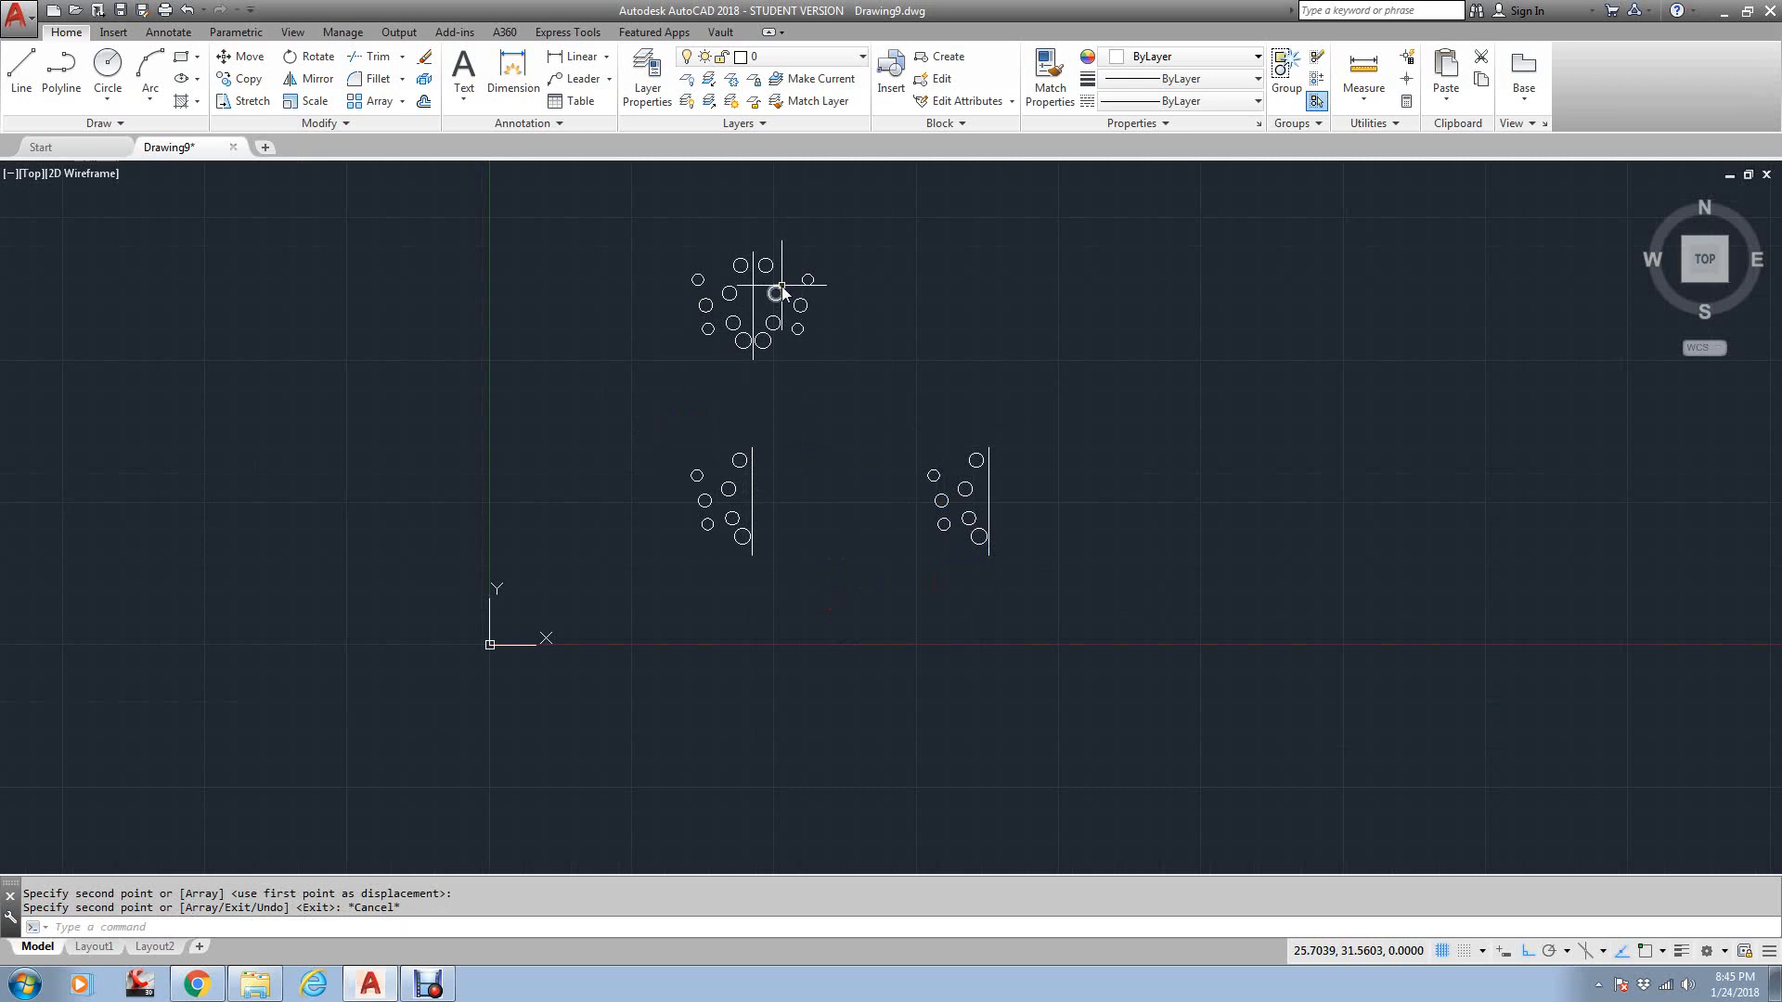
# Try mirroring the lower-left circles about the endpoint of their vertical line with the source objects erased, and undo that mirror
pyautogui.scroll(4, 782, 291)
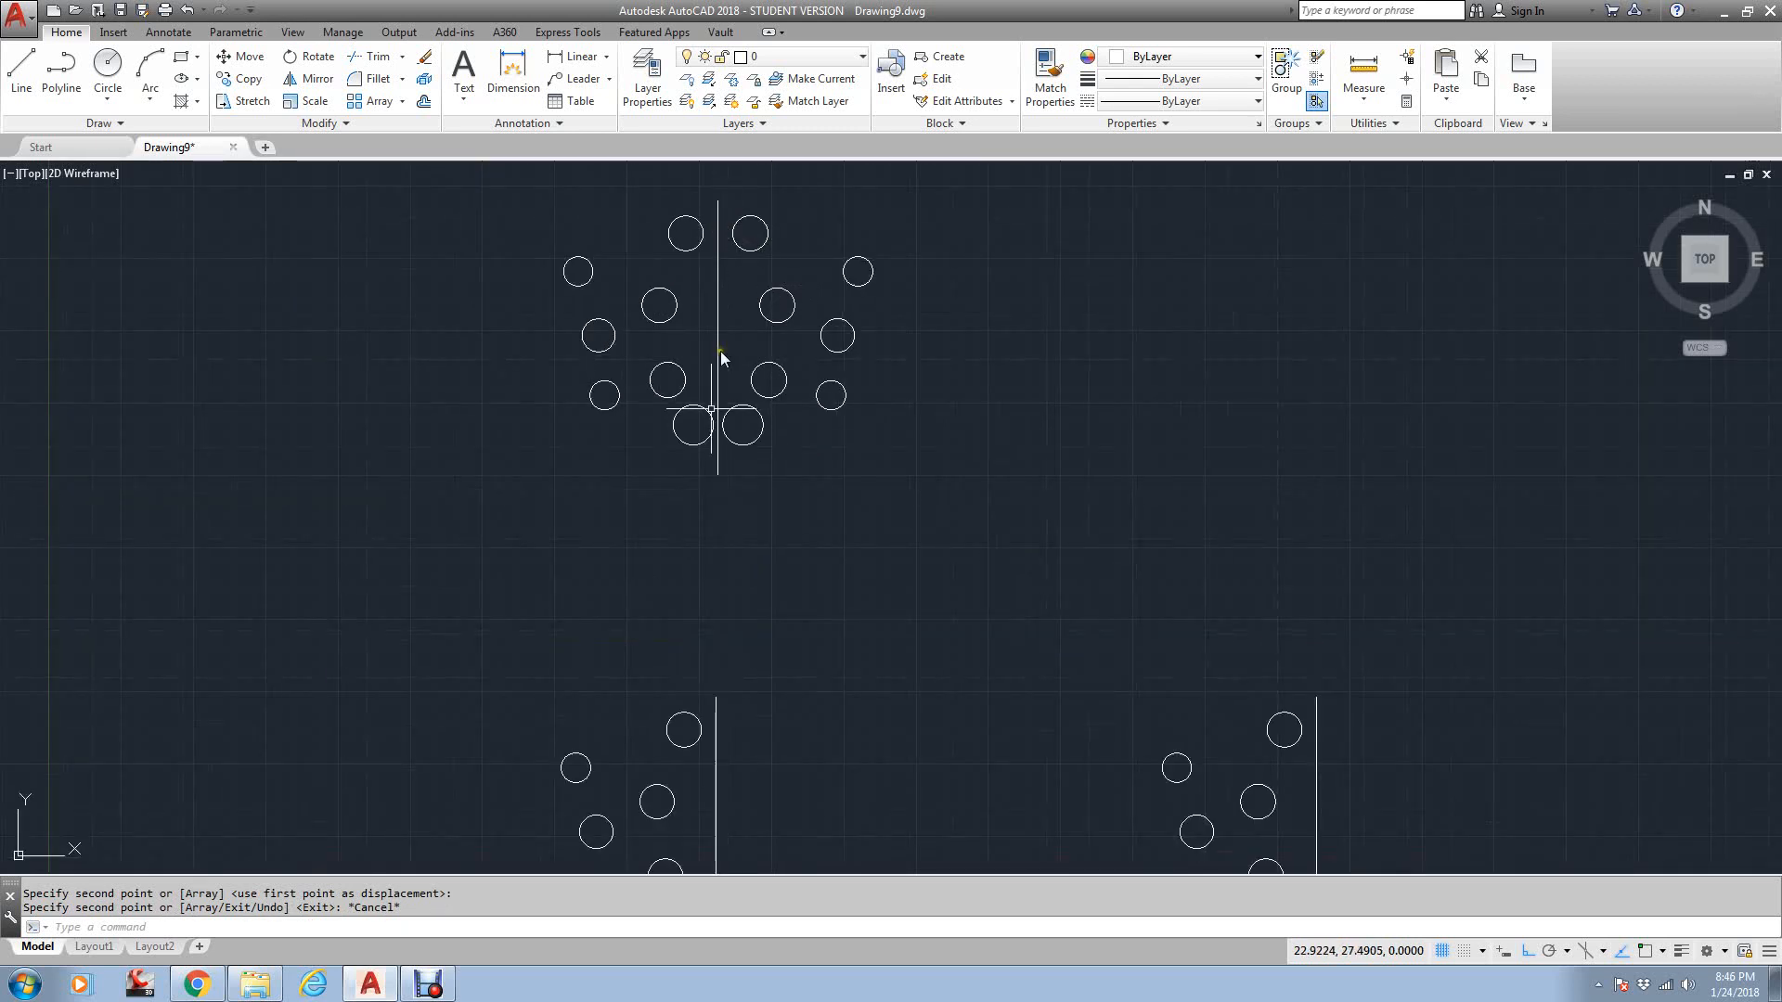
pyautogui.scroll(-2, 769, 295)
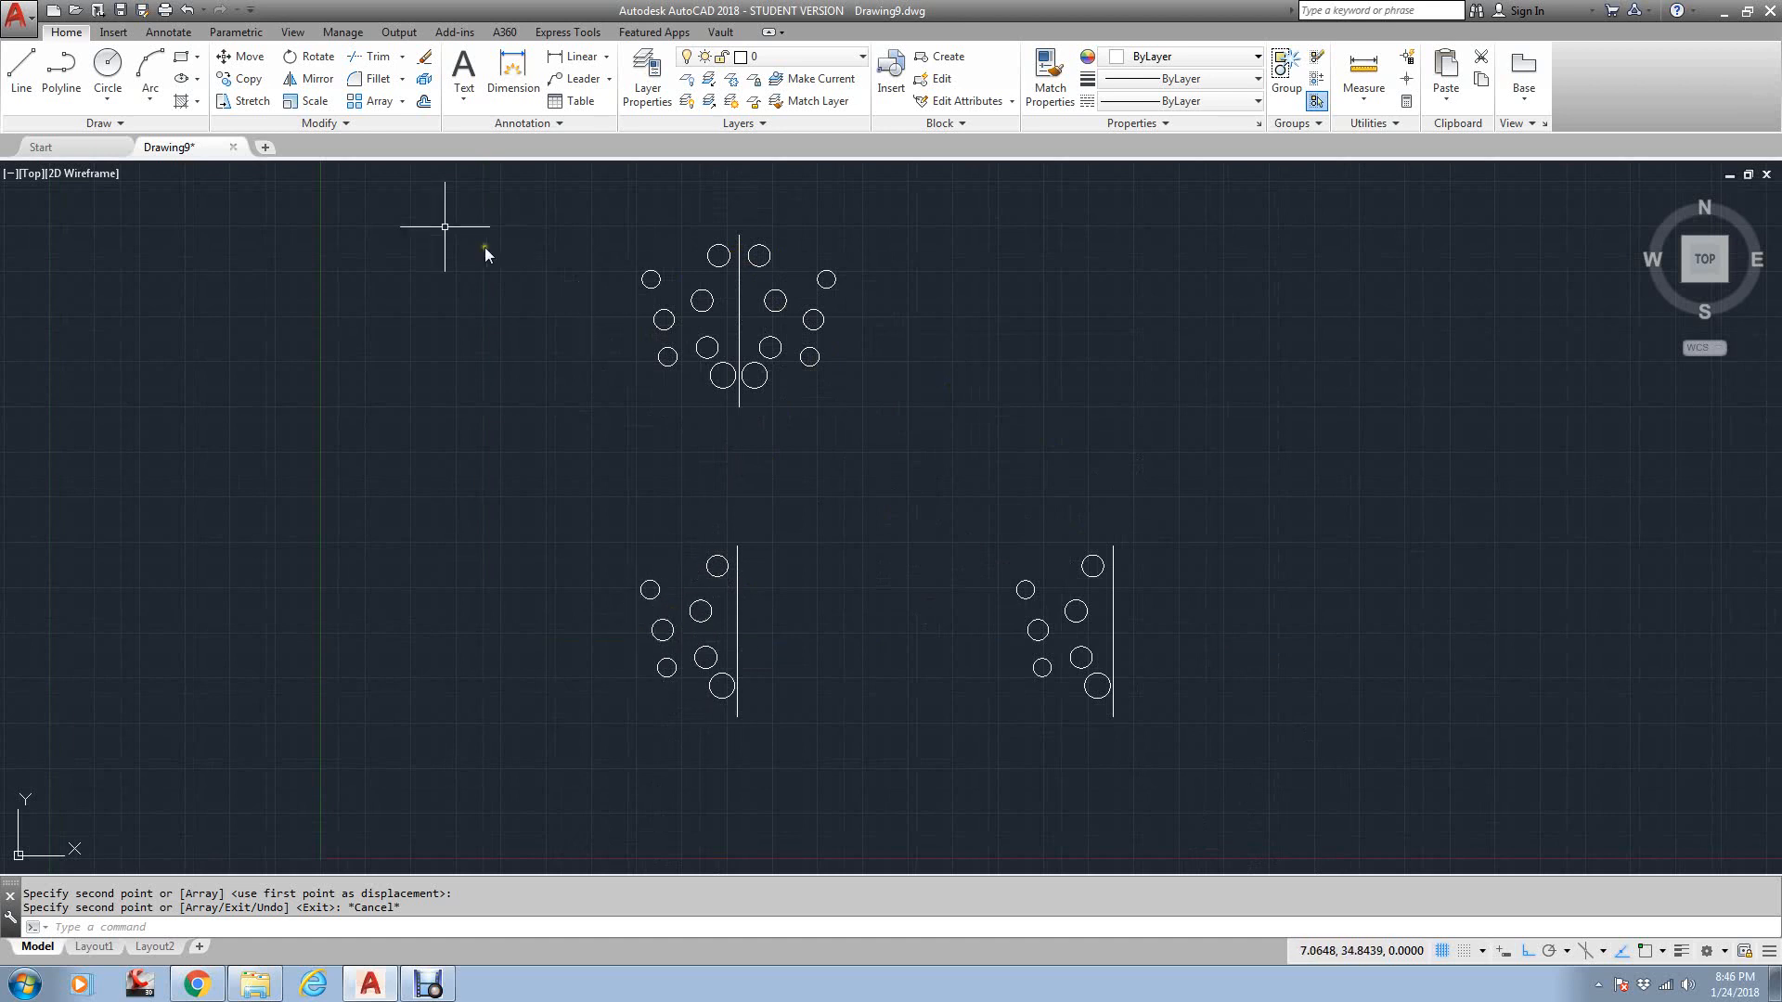
pyautogui.click(312, 78)
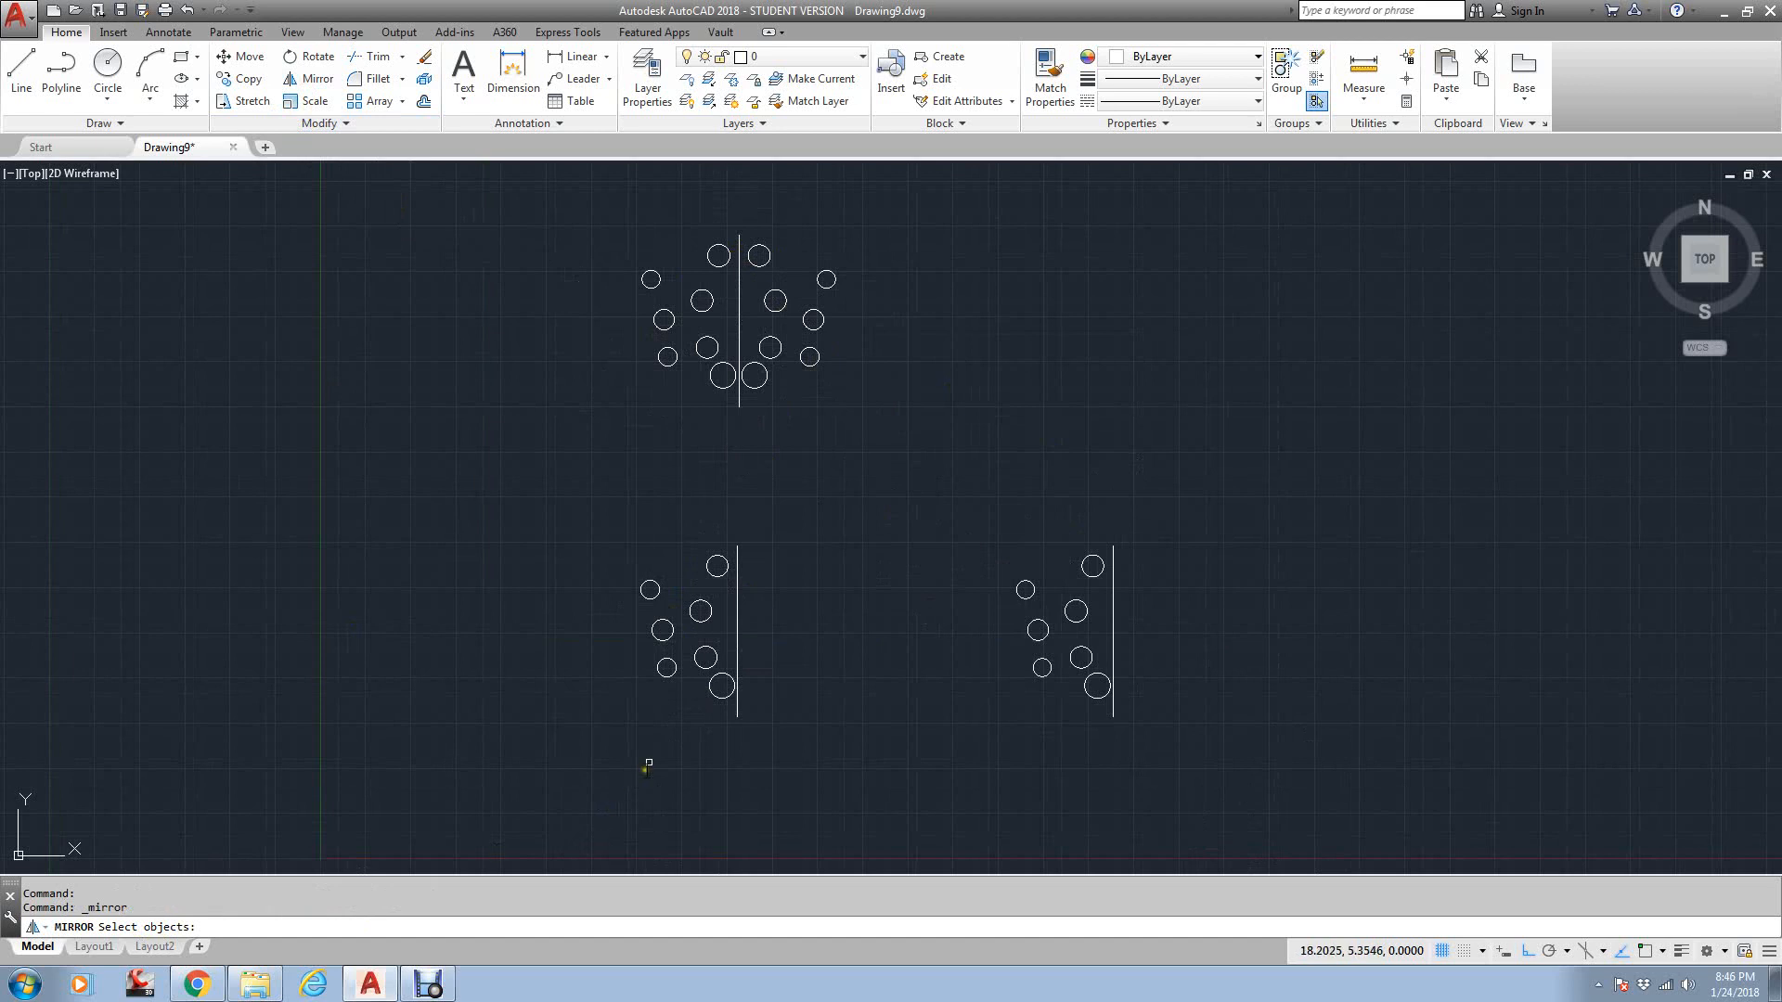
pyautogui.click(728, 719)
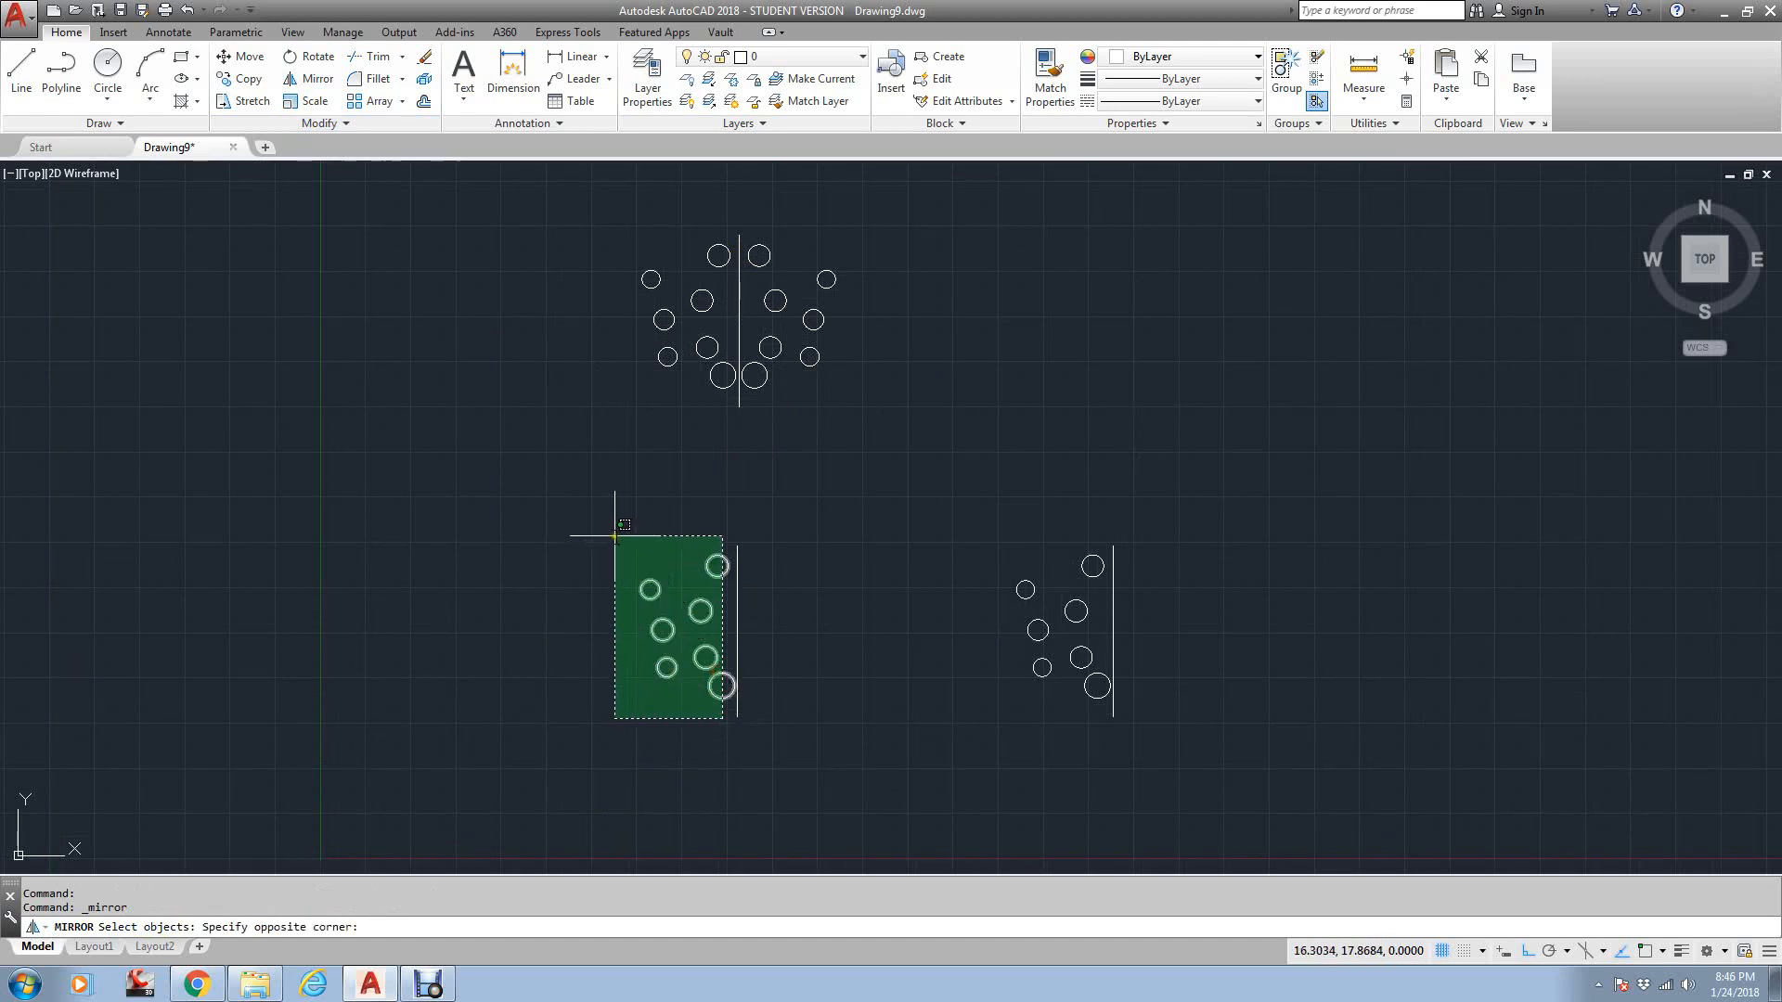
pyautogui.click(614, 535)
pyautogui.press('Return')
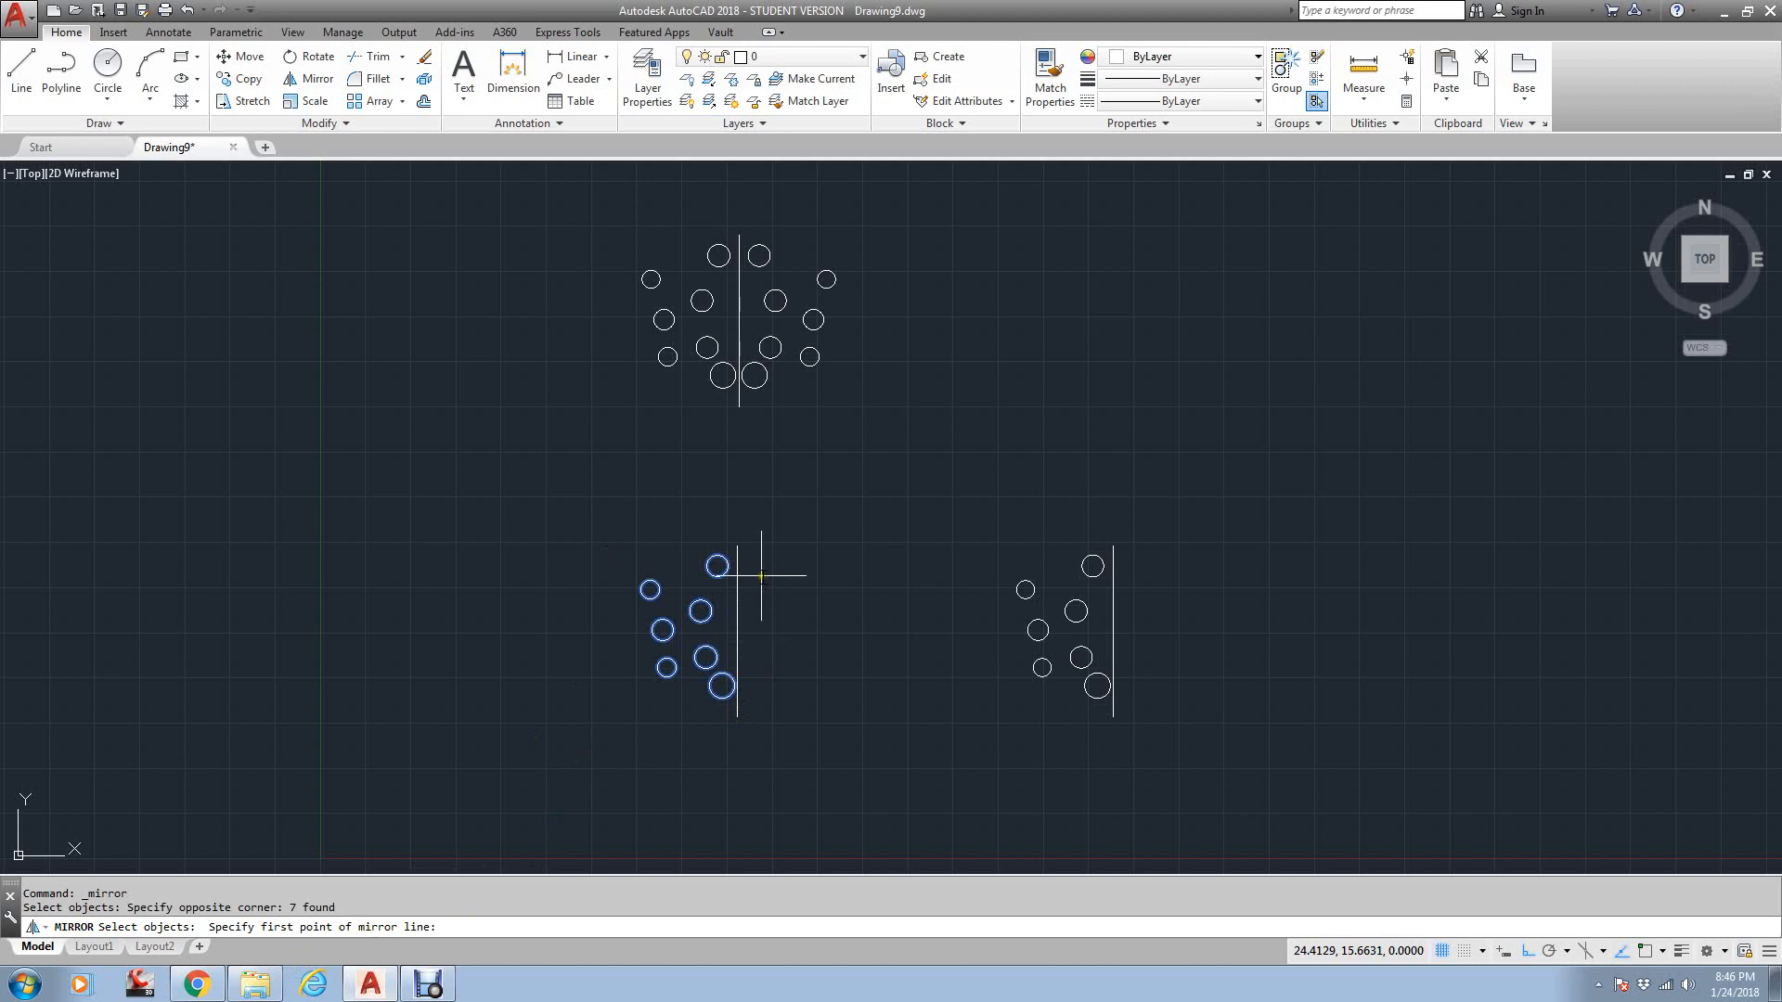
pyautogui.write('end')
pyautogui.press('Return')
pyautogui.click(737, 546)
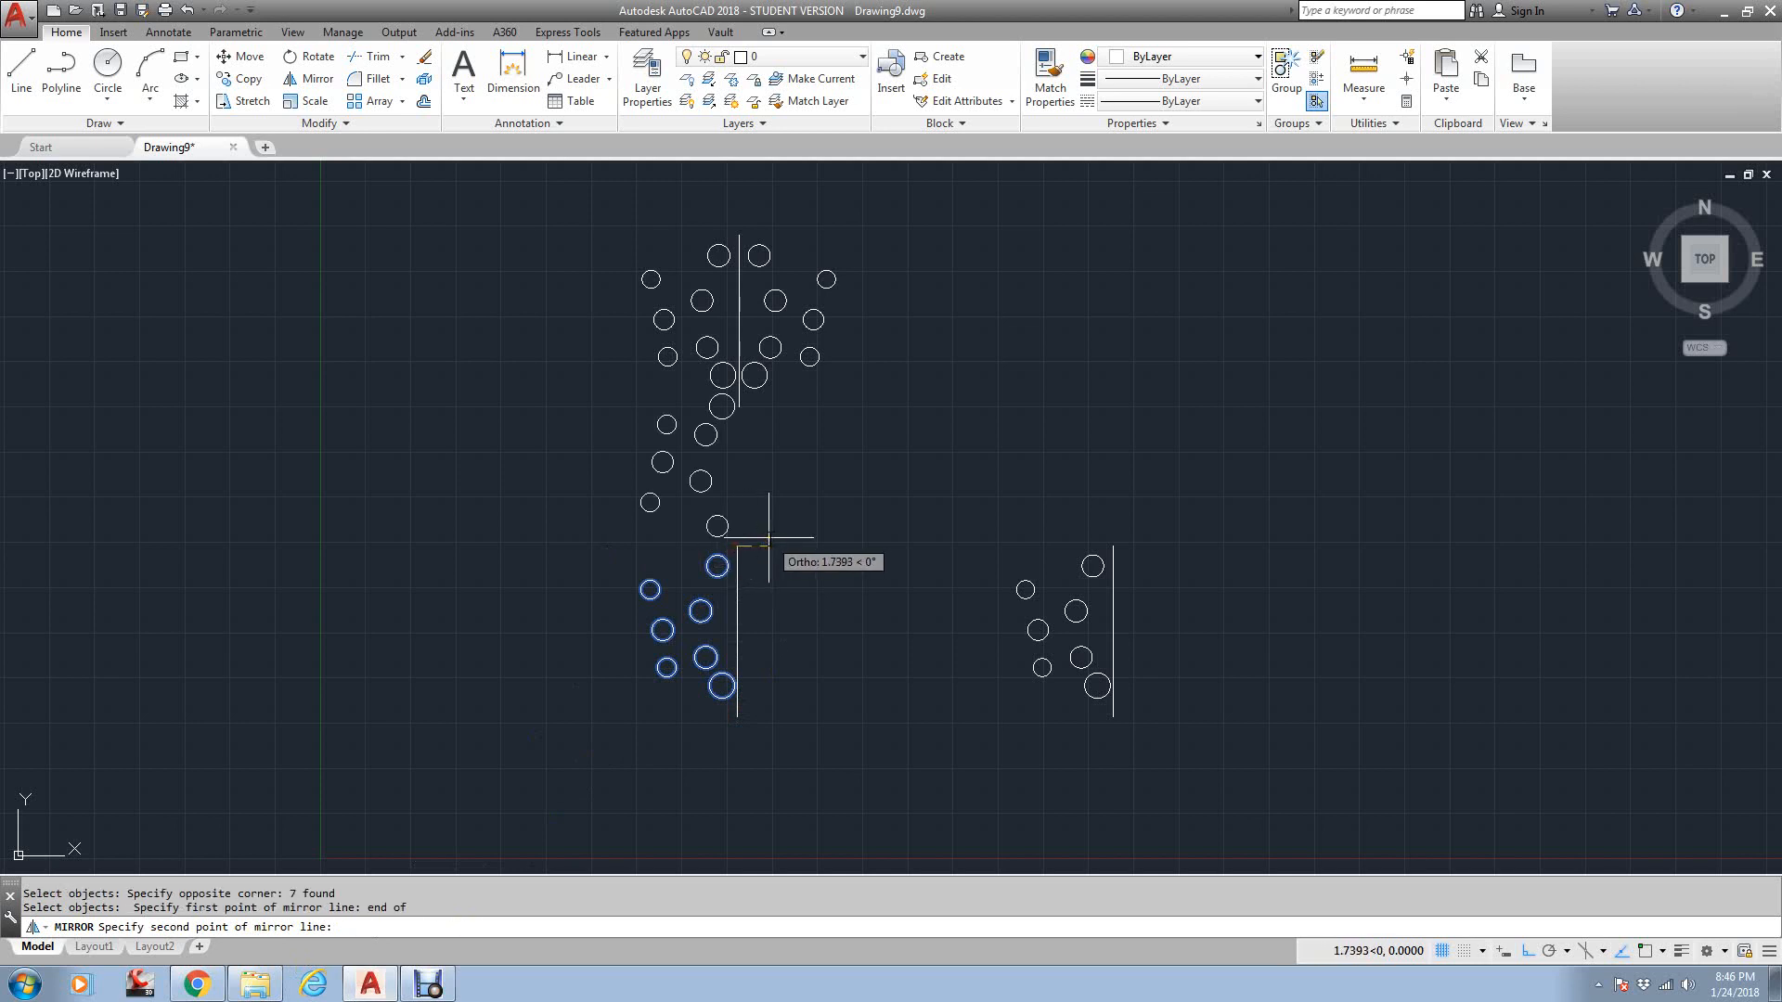
pyautogui.click(754, 779)
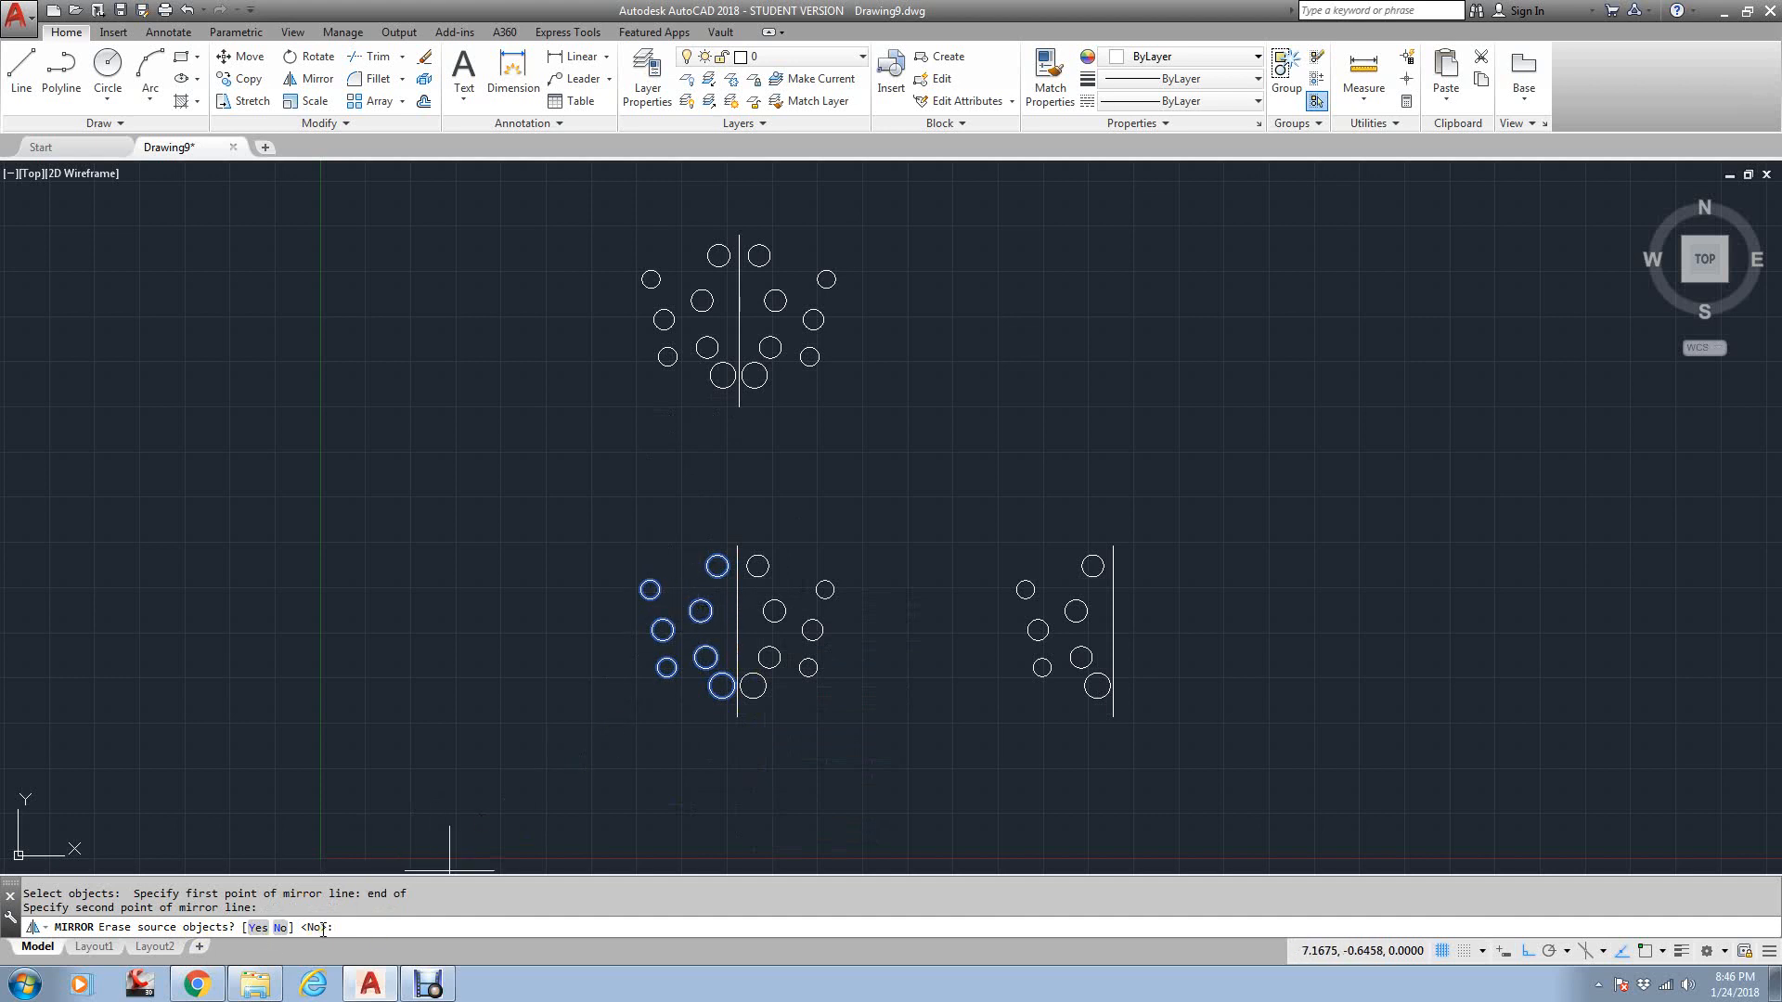
pyautogui.press('Return')
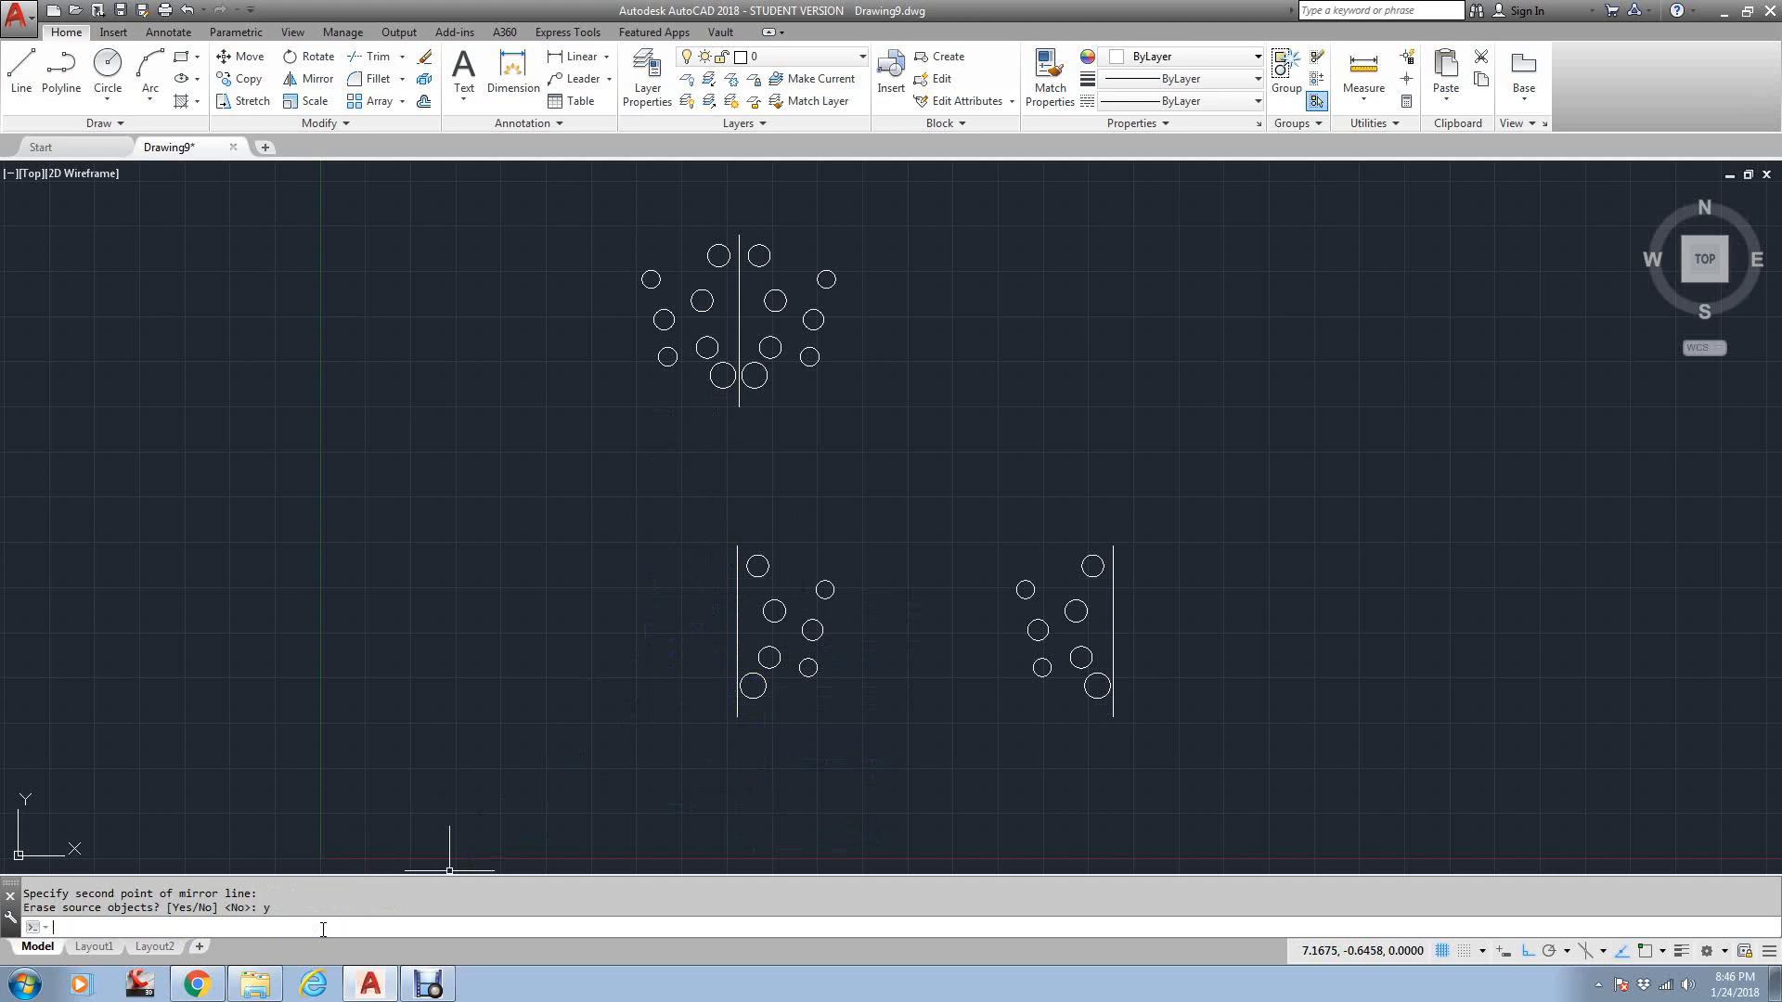
pyautogui.write('u')
pyautogui.press('Return')
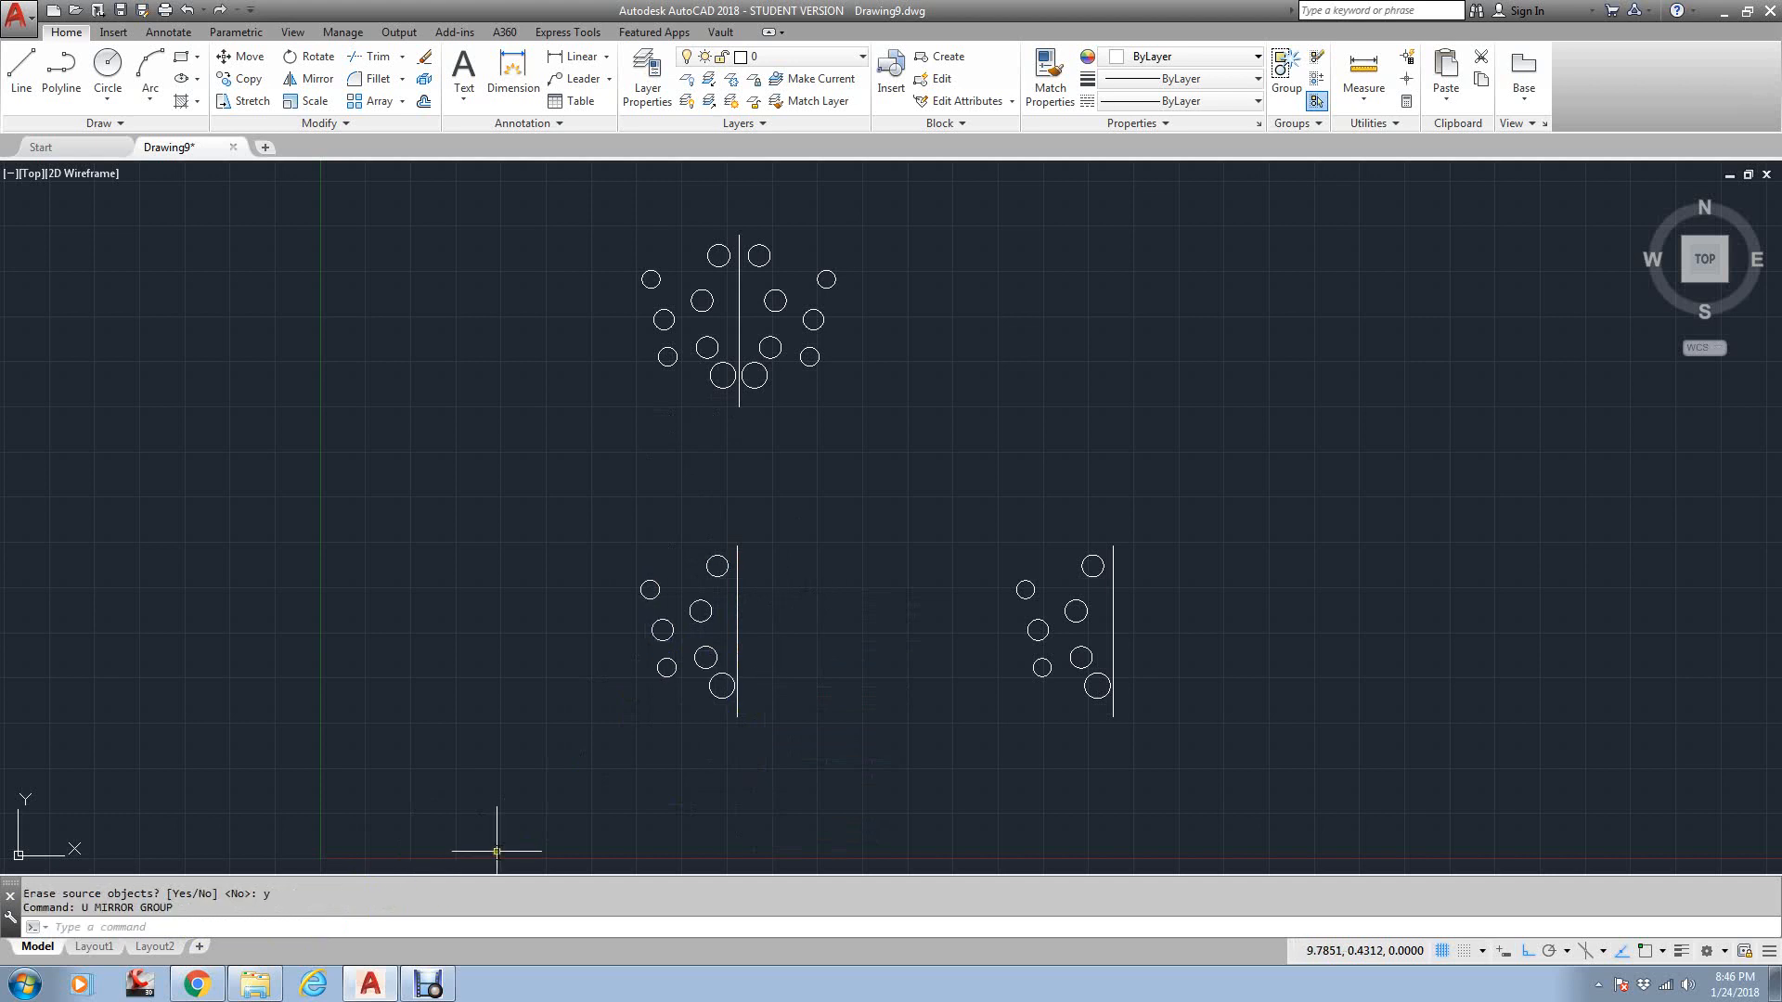
# Mirror the lower-left group's seven circles about its vertical line from the upper endpoint, keeping the source objects
pyautogui.click(315, 78)
pyautogui.click(735, 722)
pyautogui.click(609, 522)
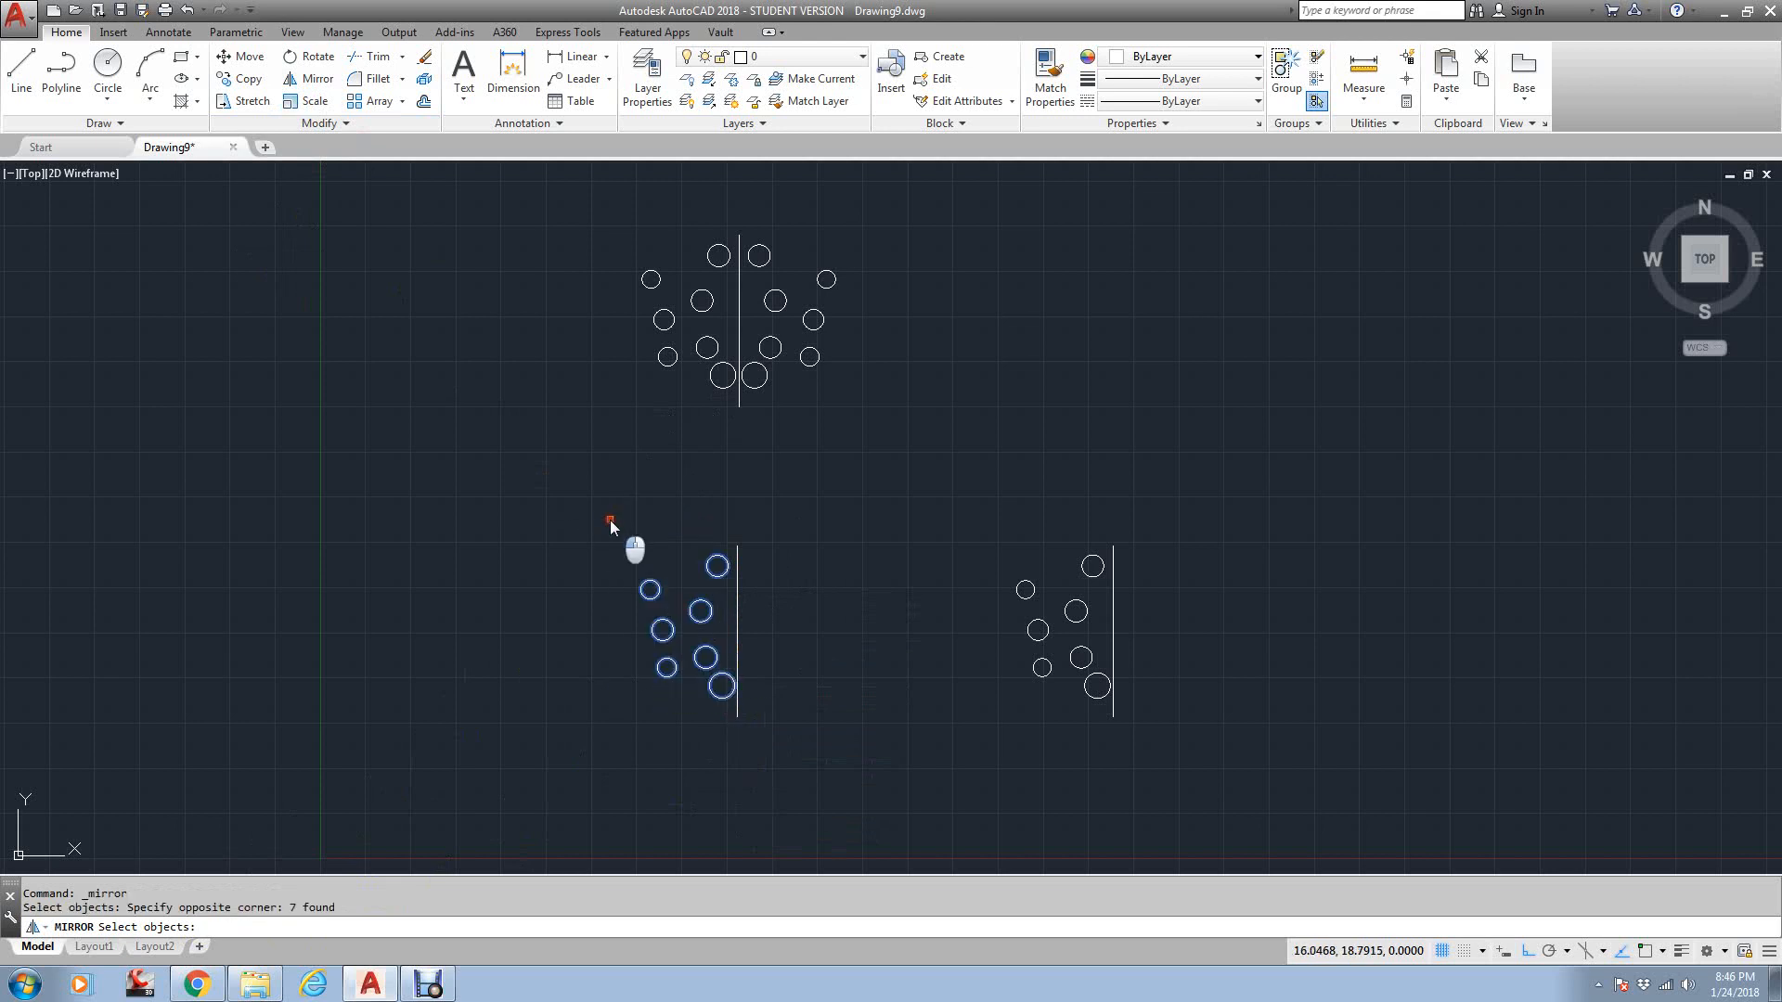
pyautogui.write('end')
pyautogui.press('Return')
pyautogui.click(738, 548)
pyautogui.click(755, 750)
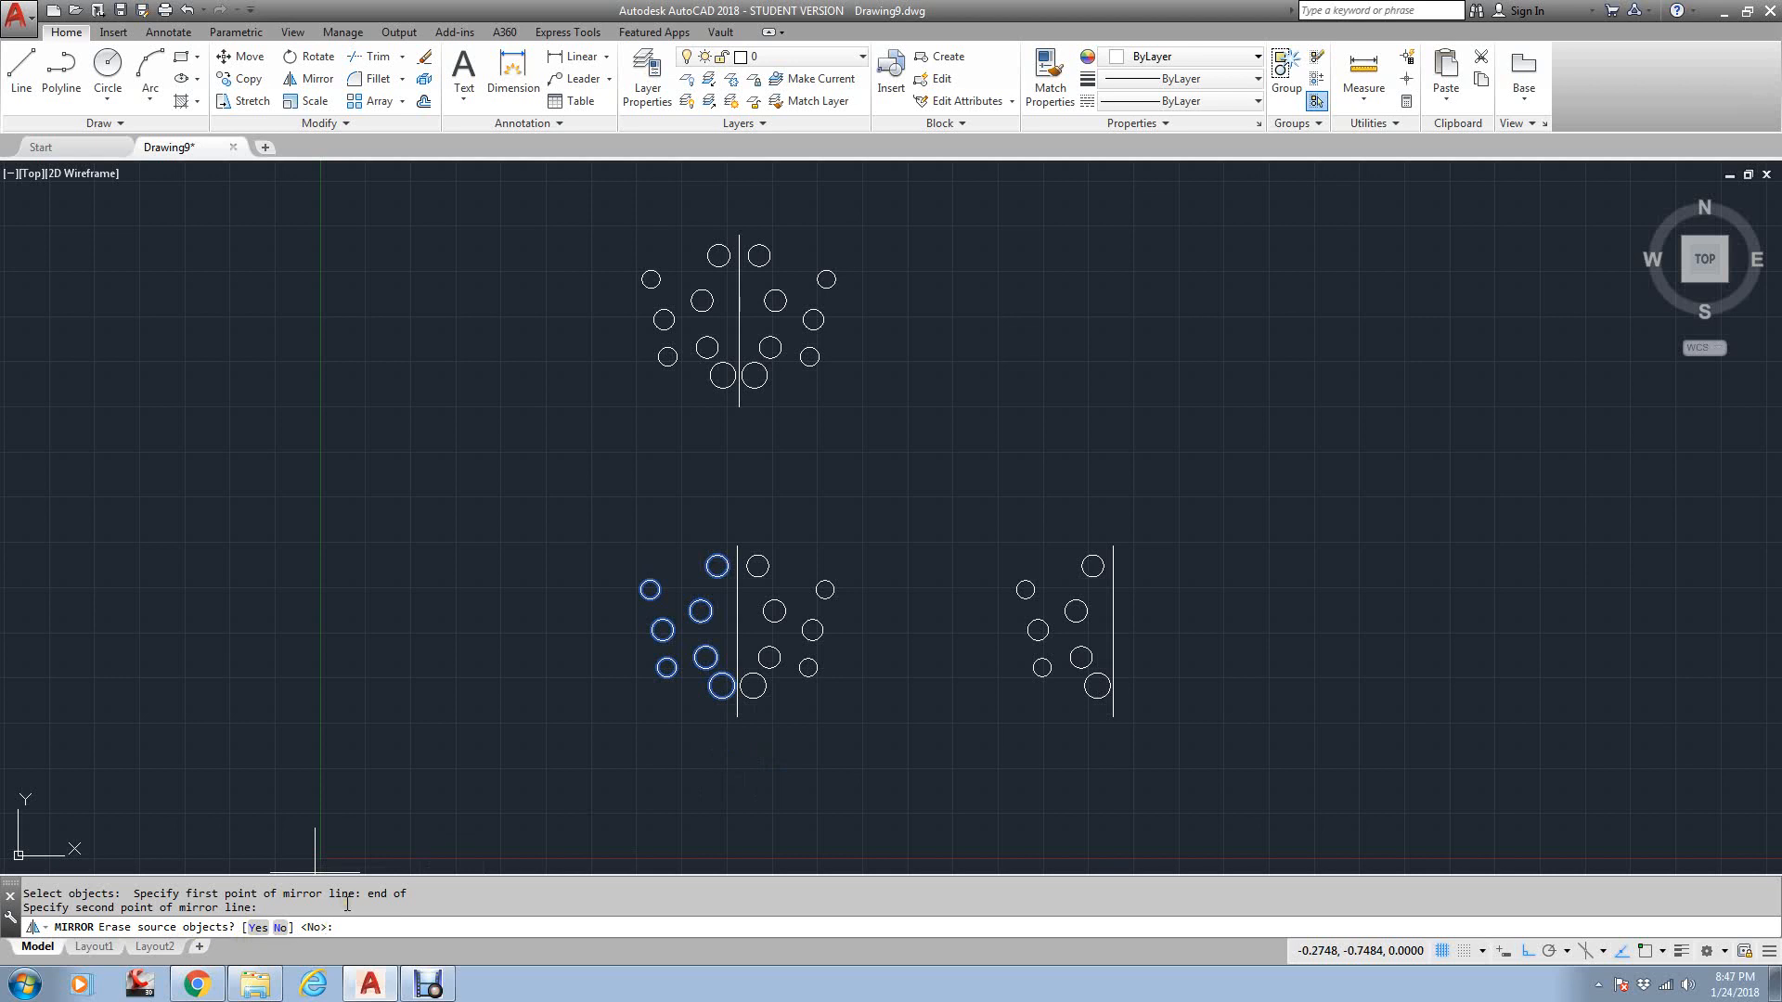
pyautogui.press('Return')
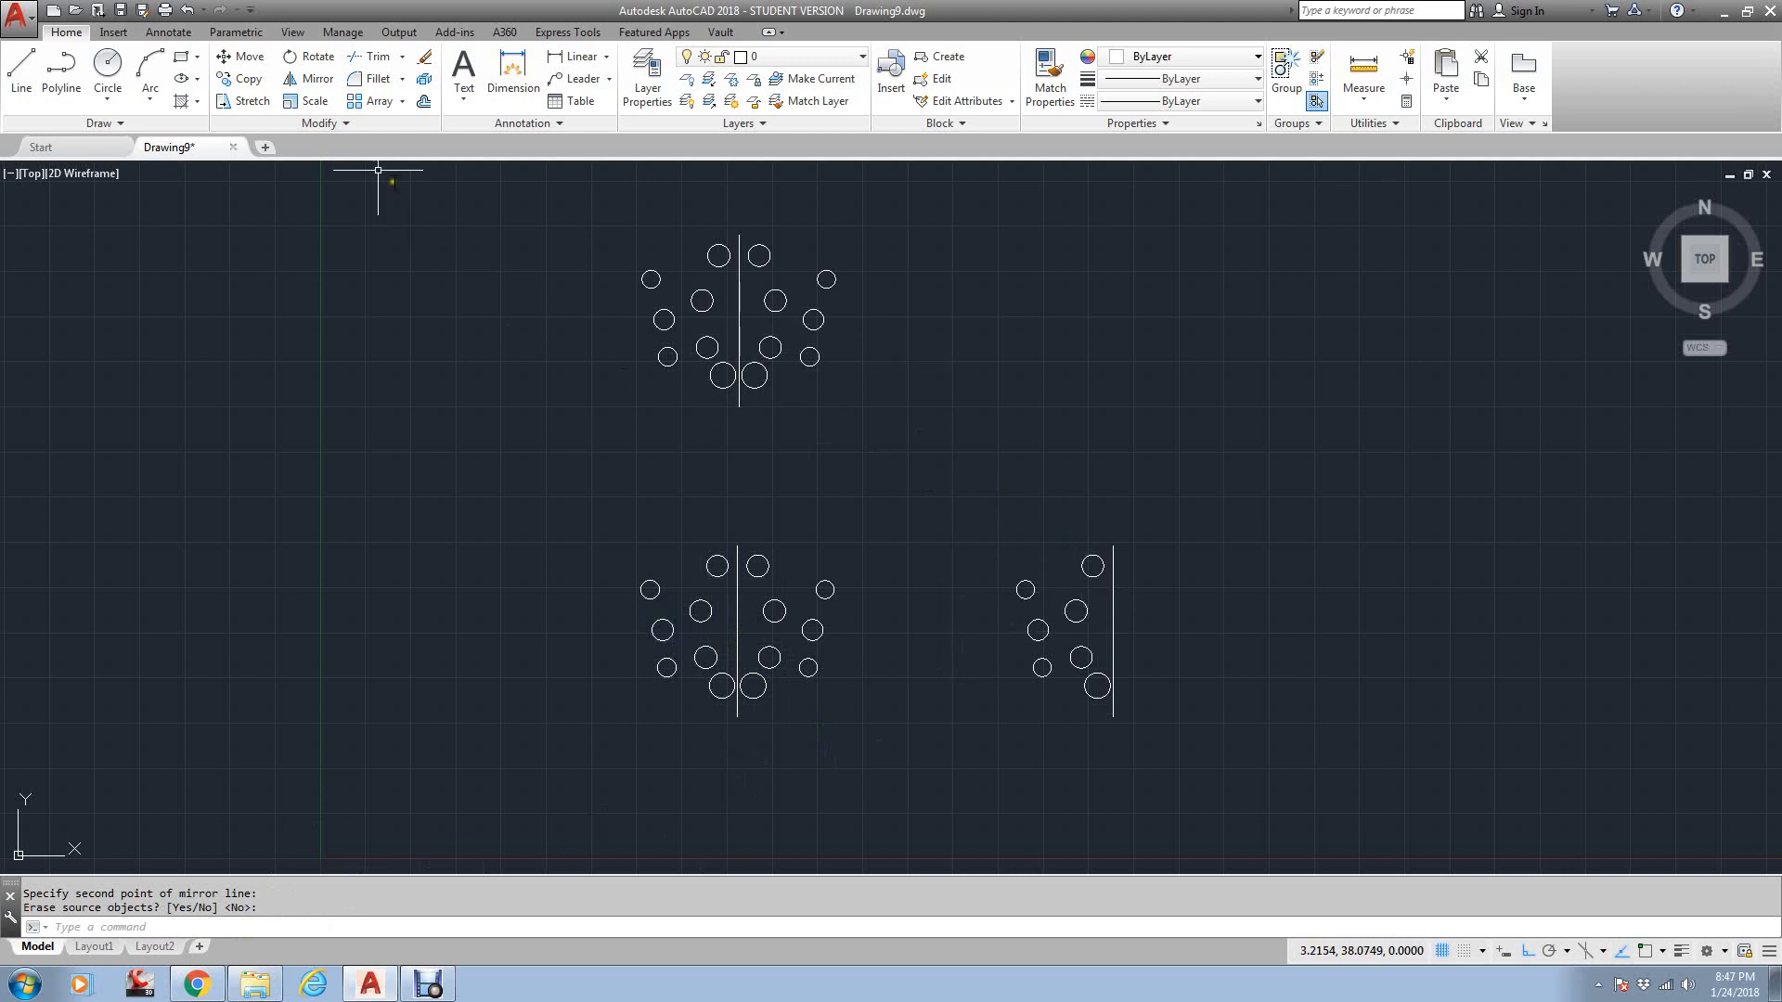
pyautogui.press('Return')
pyautogui.click(309, 57)
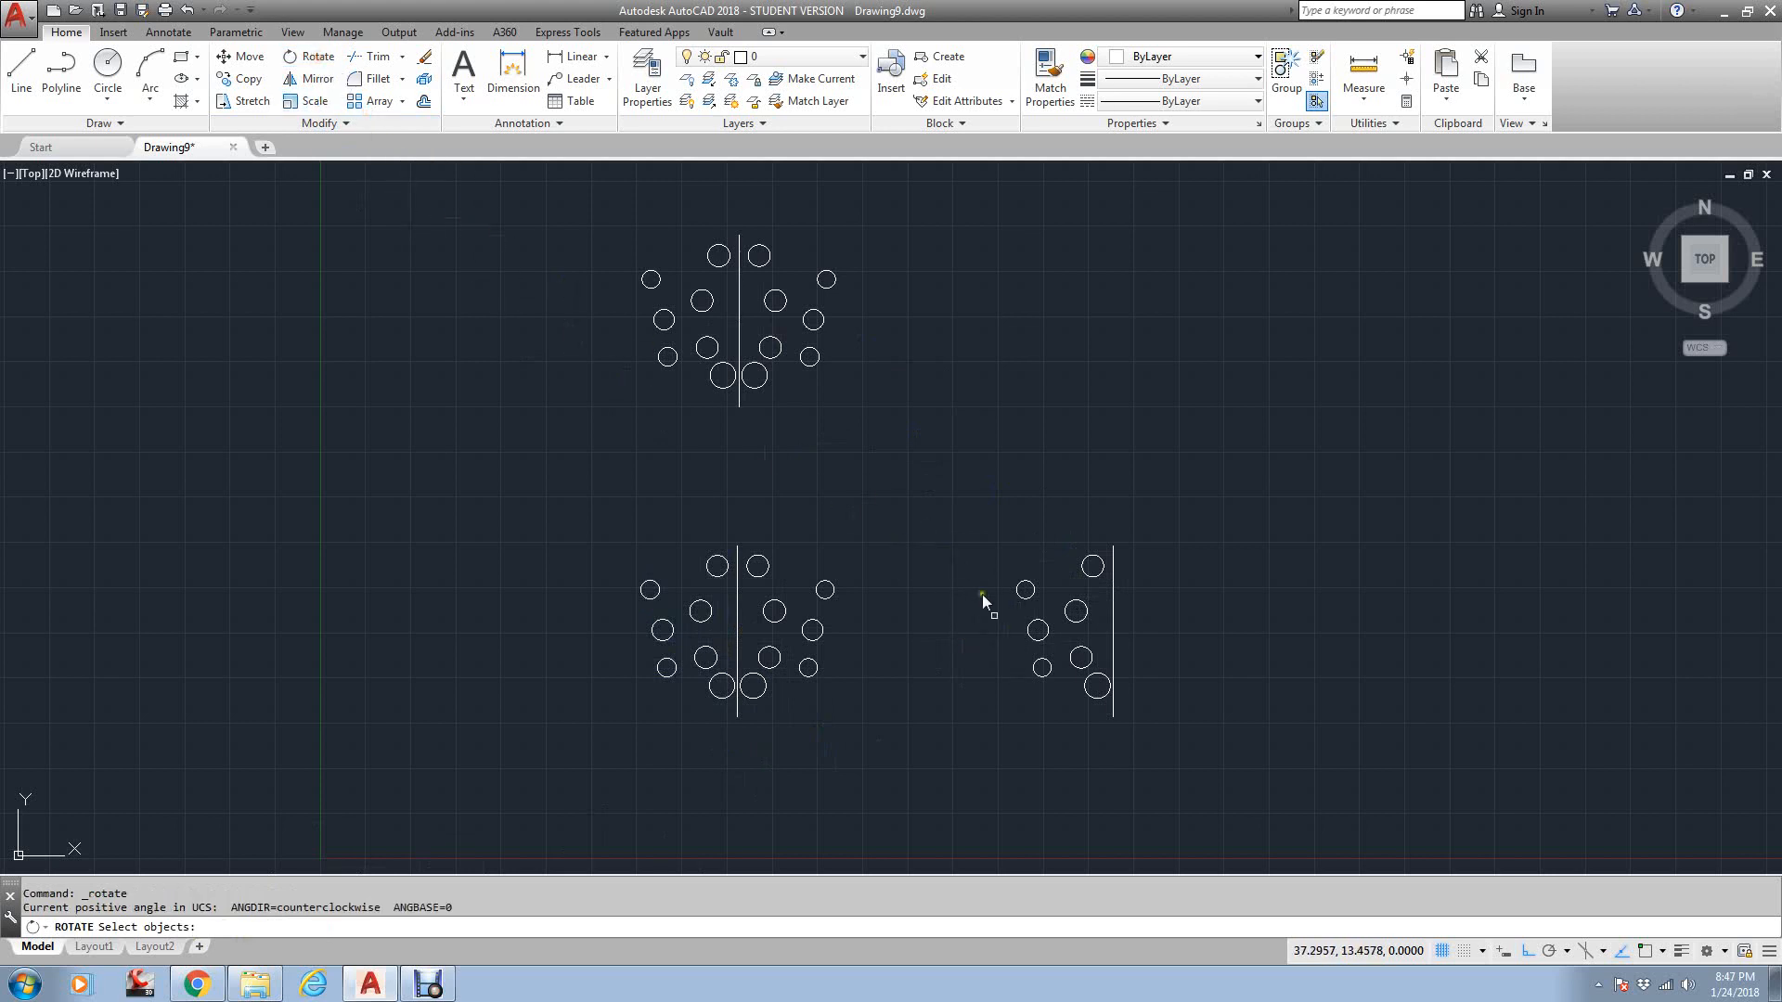
pyautogui.click(1109, 719)
pyautogui.click(1009, 535)
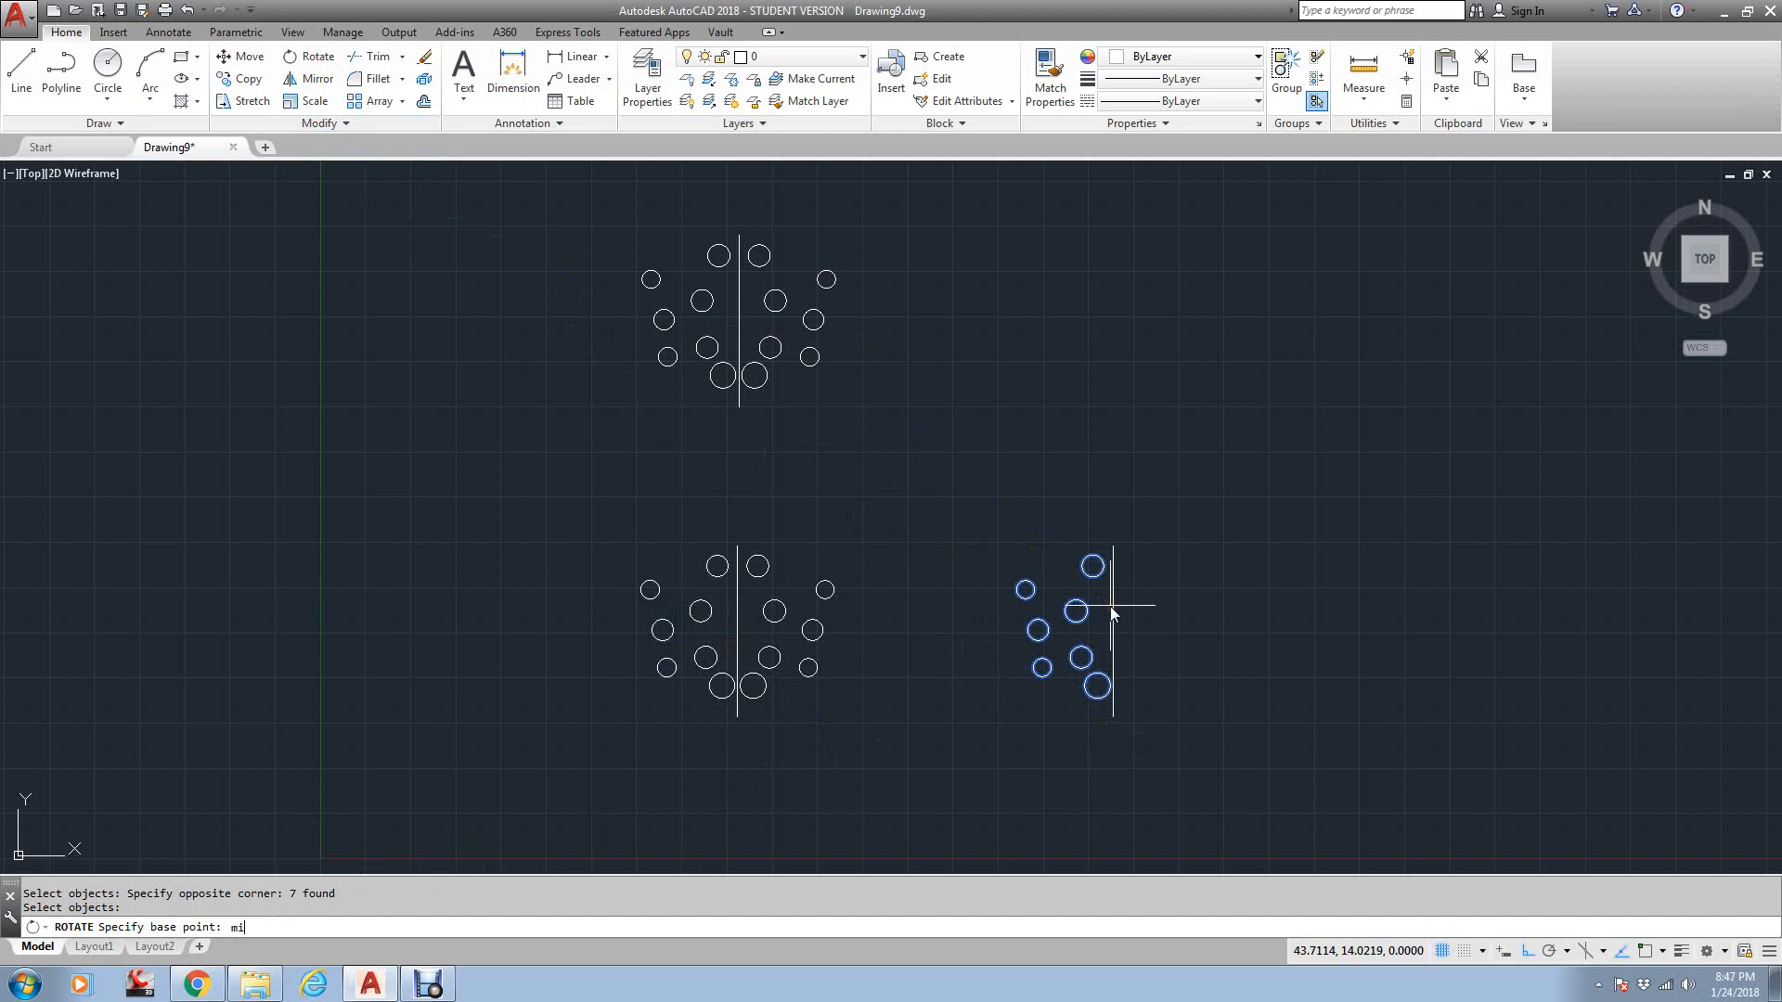
pyautogui.click(1116, 631)
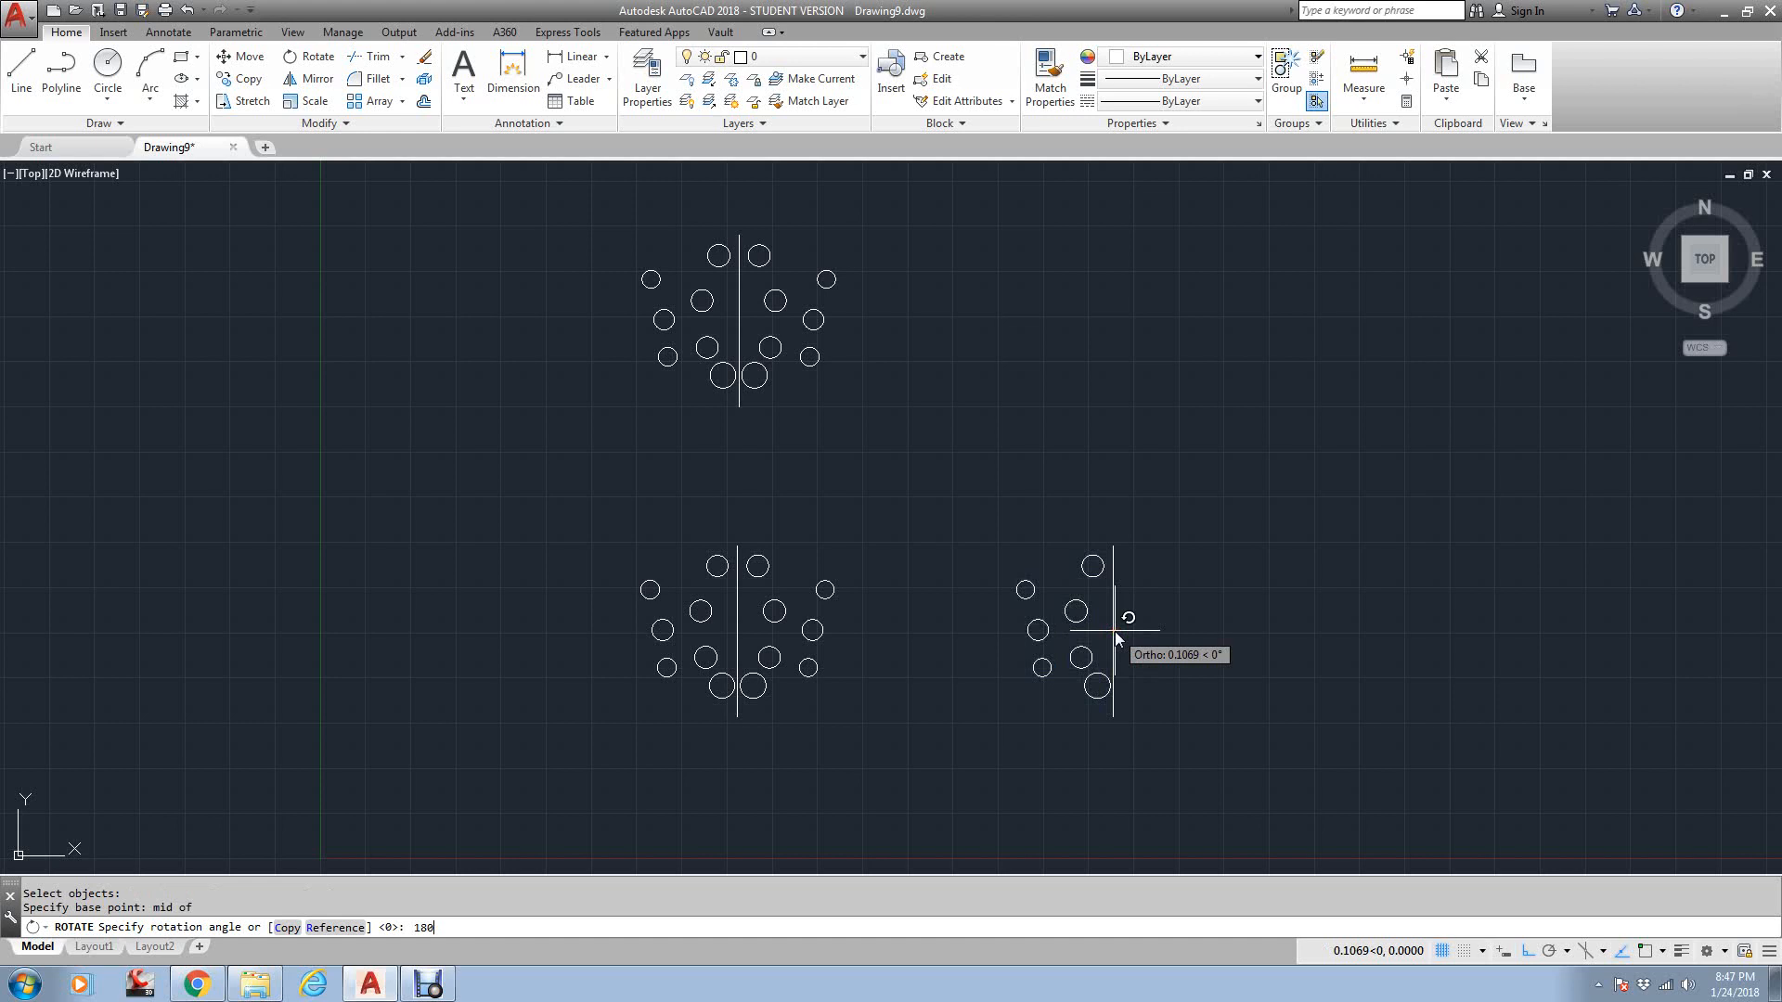
pyautogui.press('Escape')
# Rotate a copy of the lower-right group's seven circles by 180 degrees about the midpoint of its vertical line
pyautogui.press('Return')
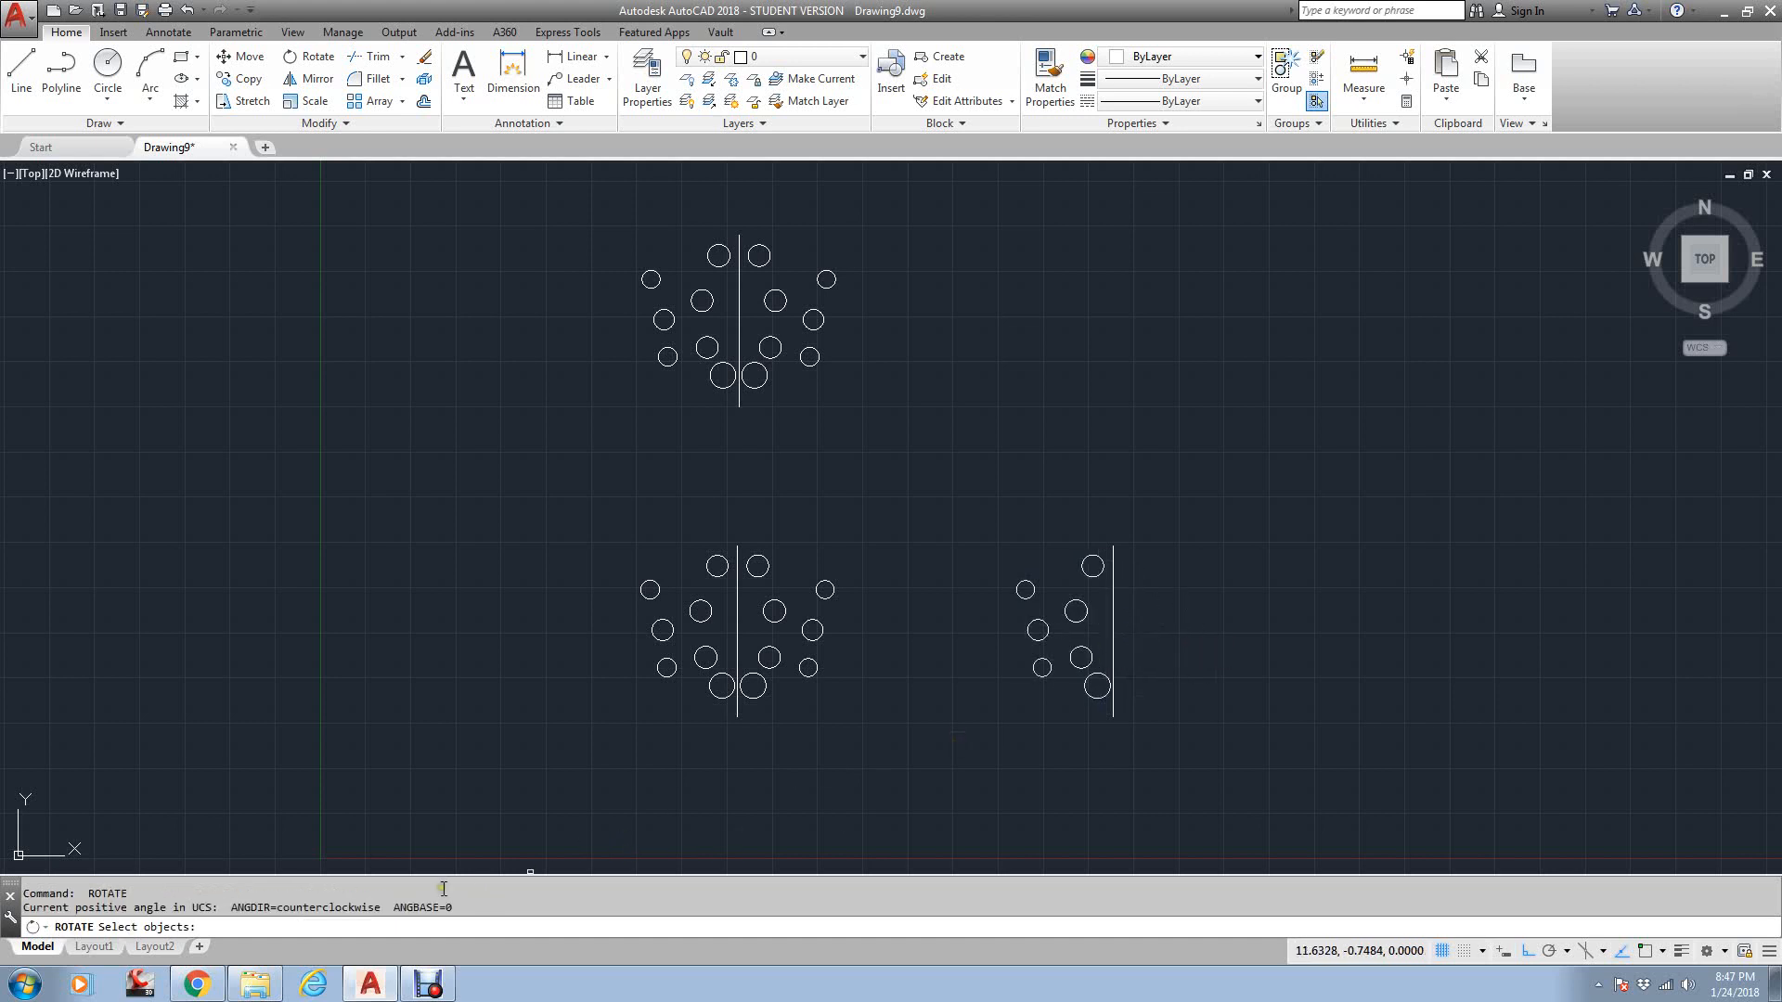
pyautogui.click(1110, 725)
pyautogui.click(994, 554)
pyautogui.press('Return')
pyautogui.write('mid')
pyautogui.press('Return')
pyautogui.click(1133, 632)
pyautogui.click(288, 931)
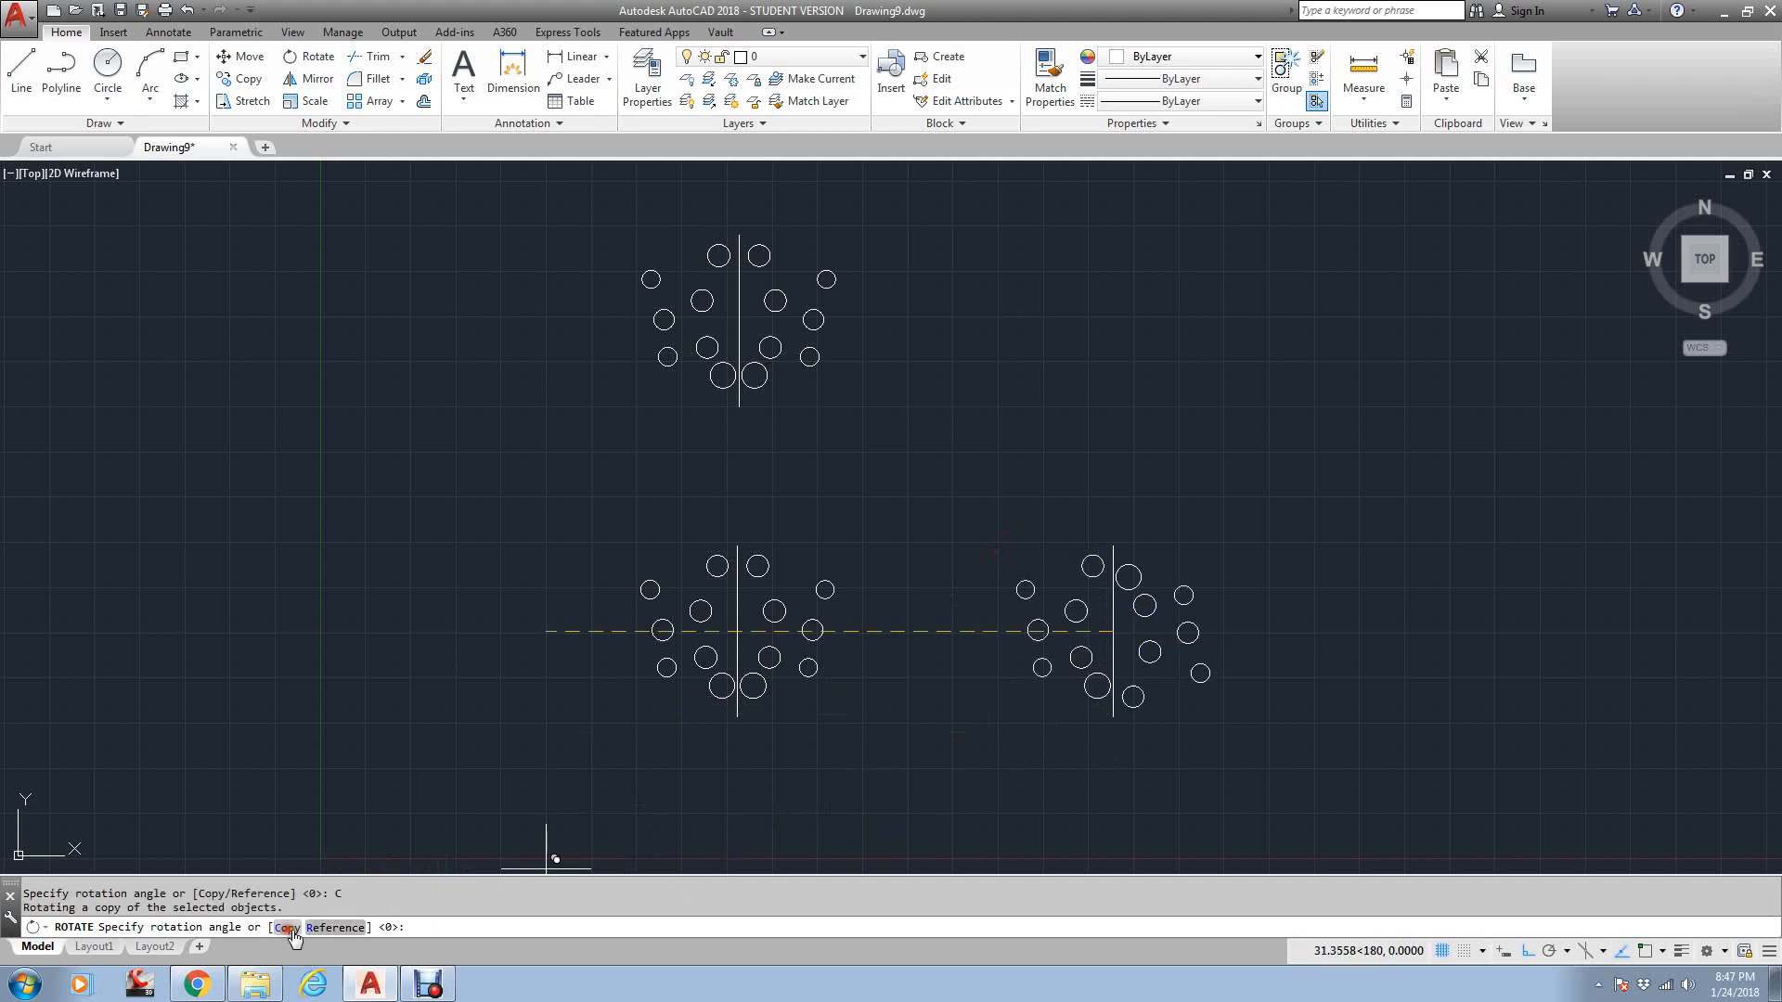
pyautogui.press('Return')
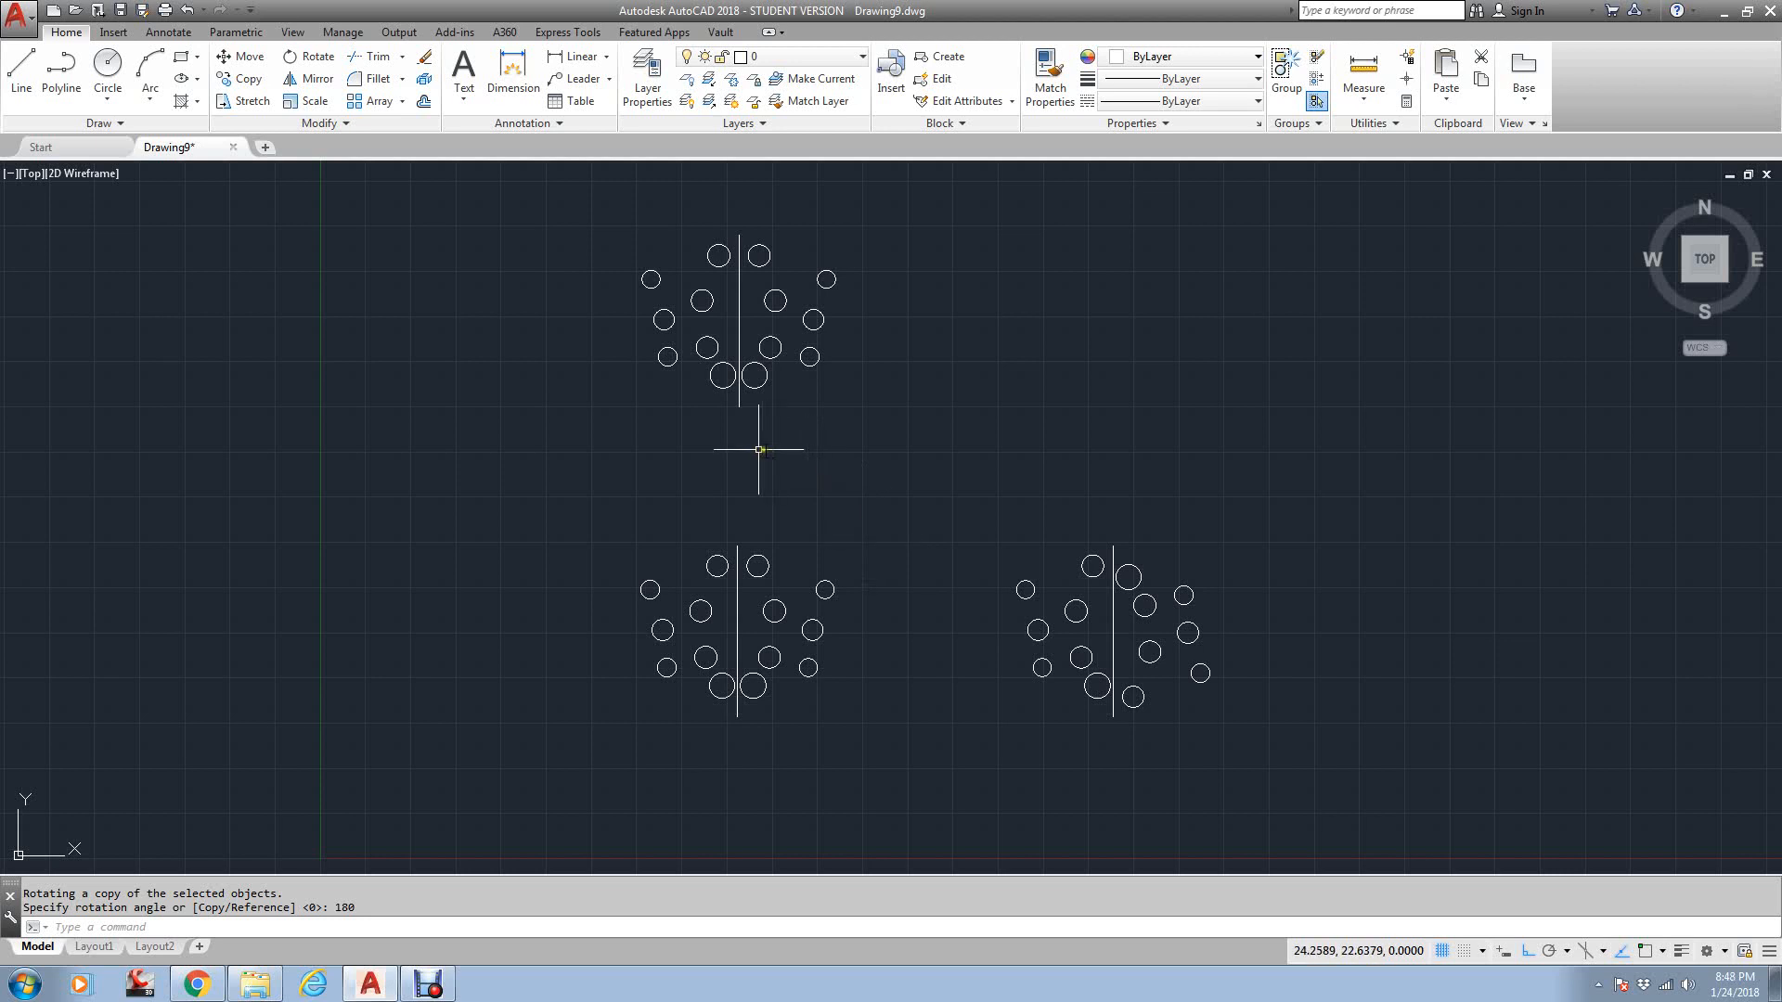
pyautogui.scroll(4, 2, 449)
pyautogui.scroll(-4, 2, 451)
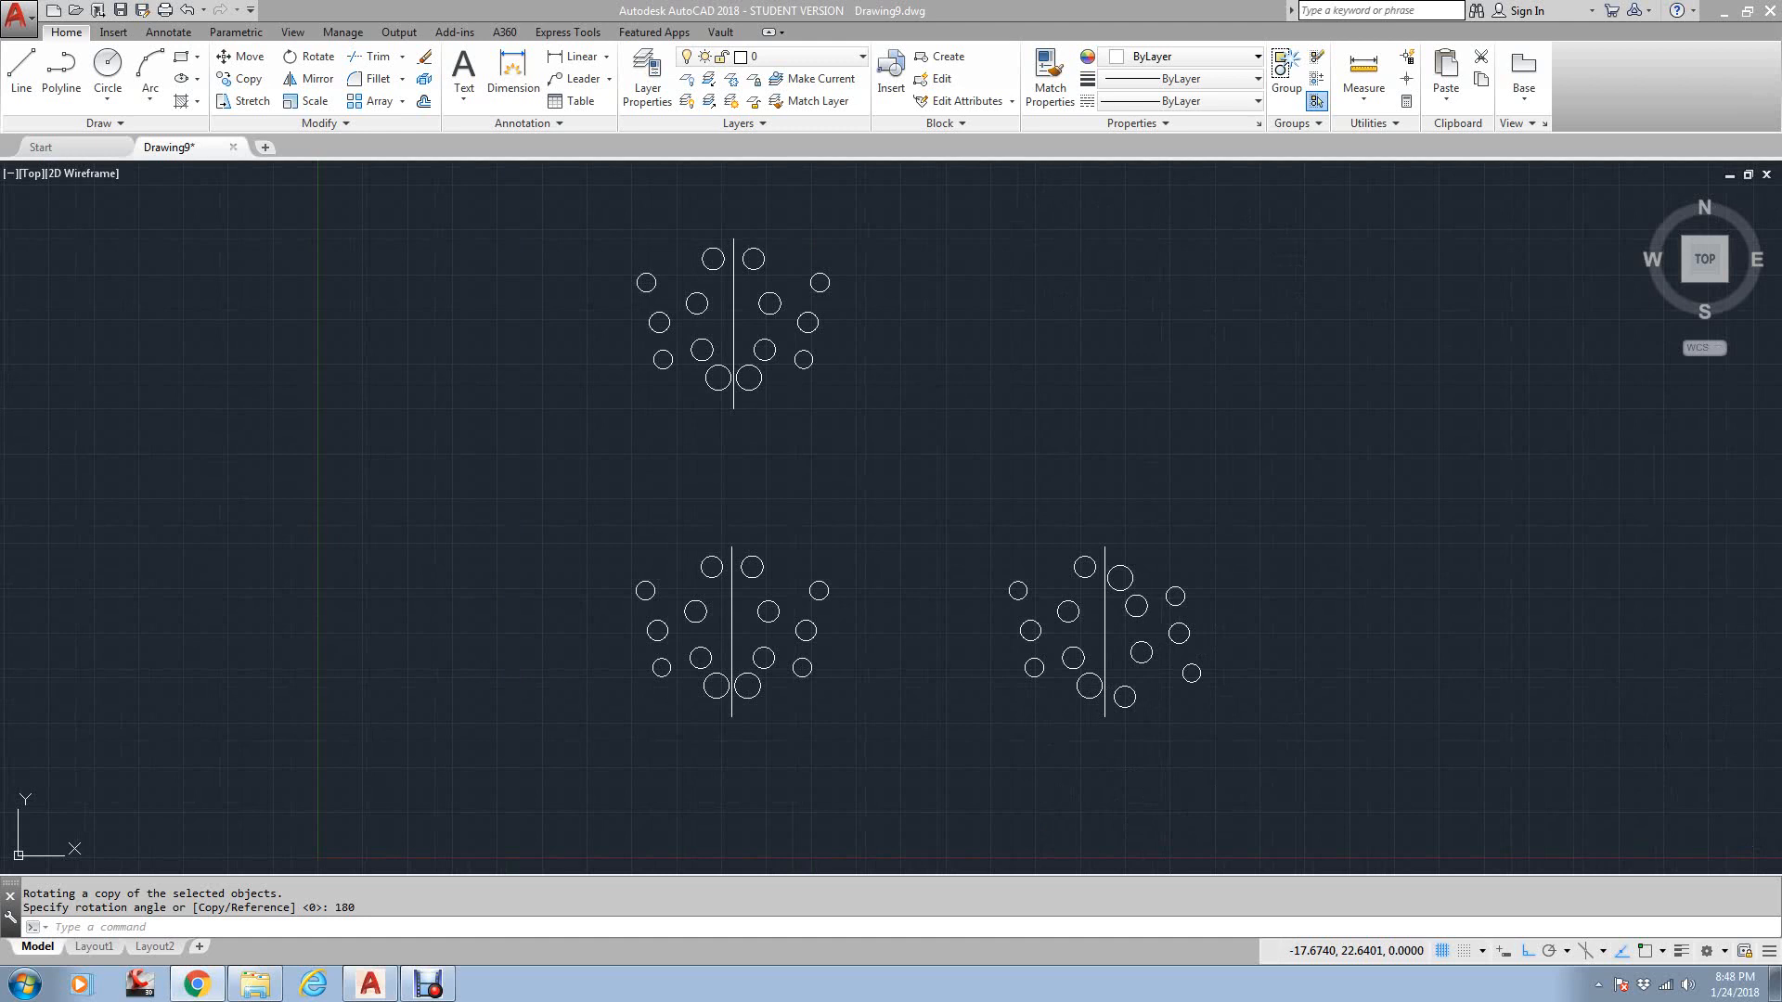
# Bring up the Chrome window and examine the enlarged image results for symmetrical engineering drawings
pyautogui.moveTo(0, 250); pyautogui.dragTo(777, 169)
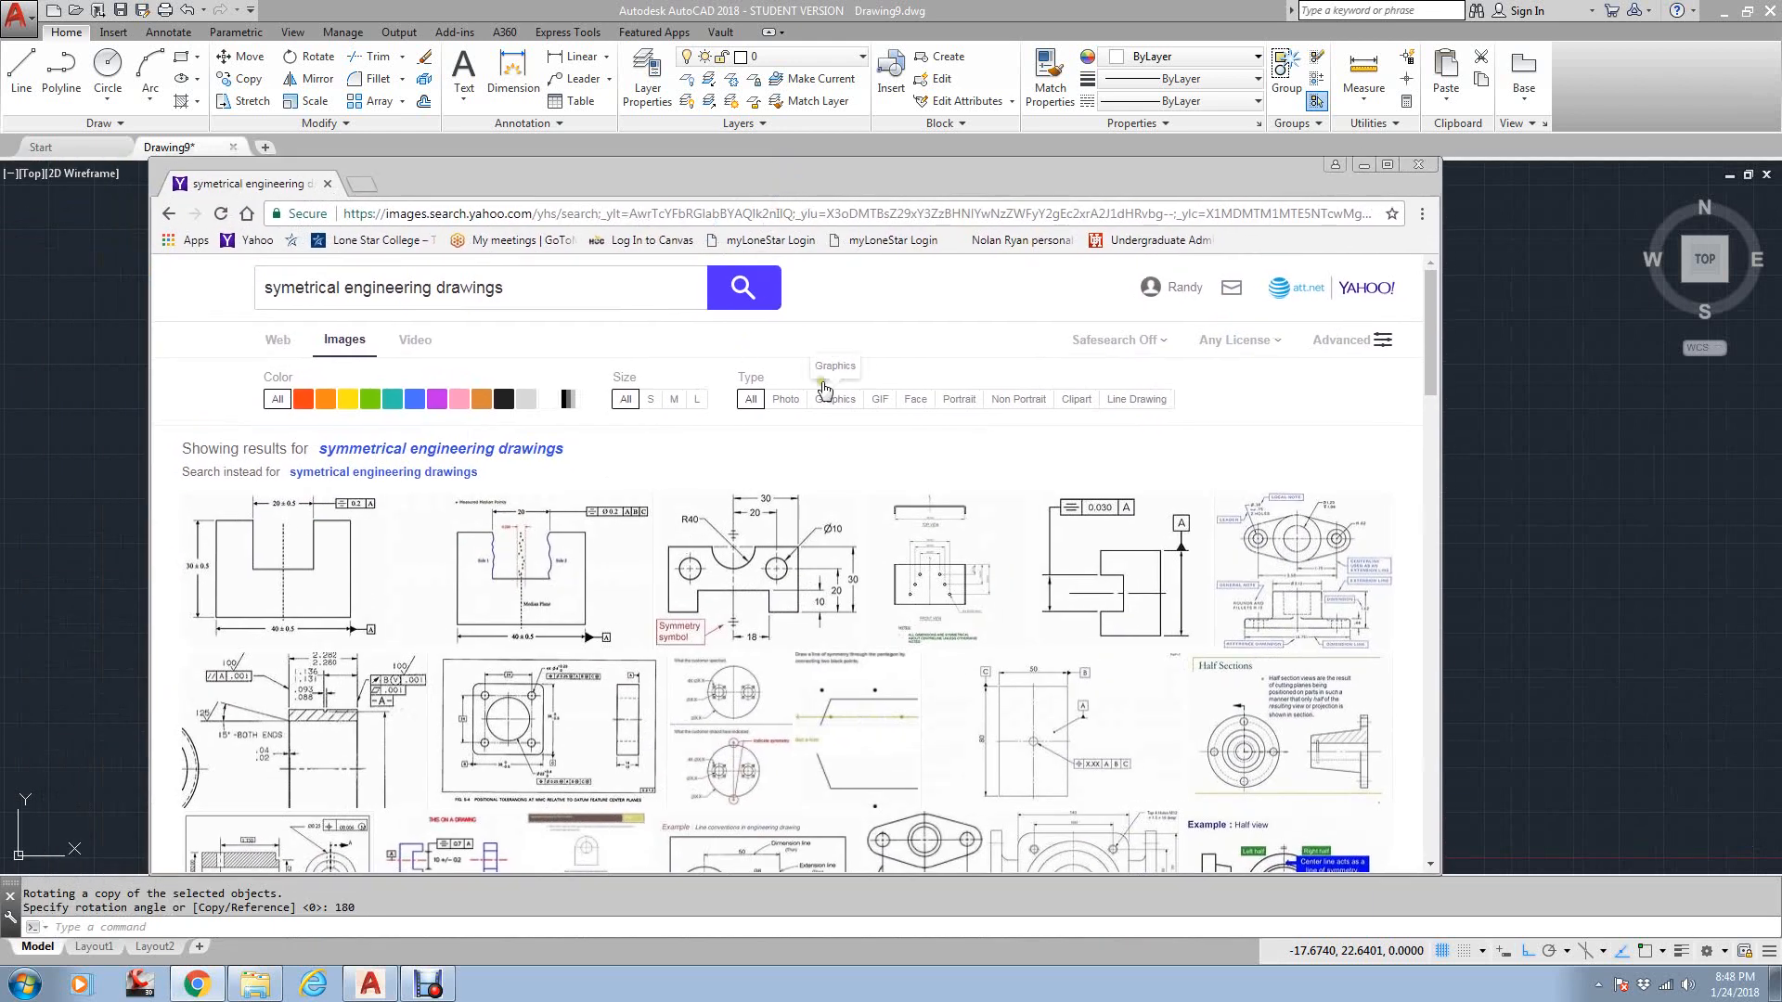
pyautogui.scroll(-3, 777, 446)
pyautogui.scroll(-6, 778, 434)
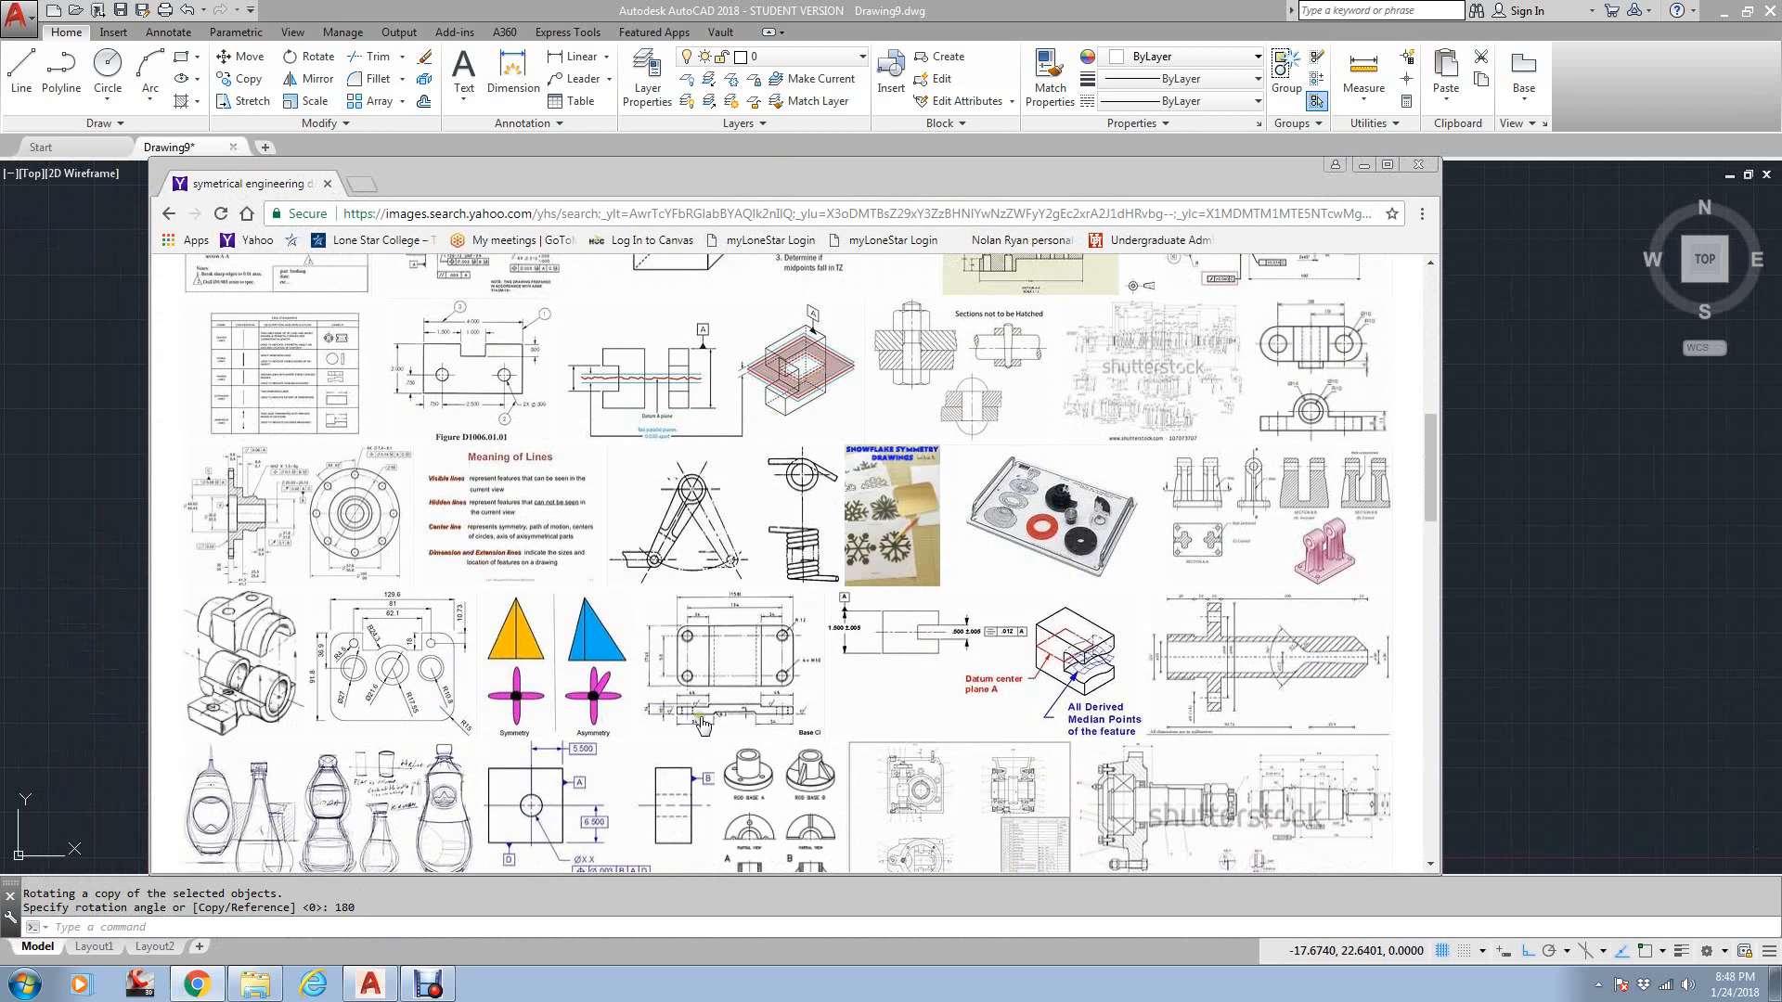
pyautogui.keyDown('ctrl'); pyautogui.scroll(2, 703, 722); pyautogui.keyUp('ctrl')
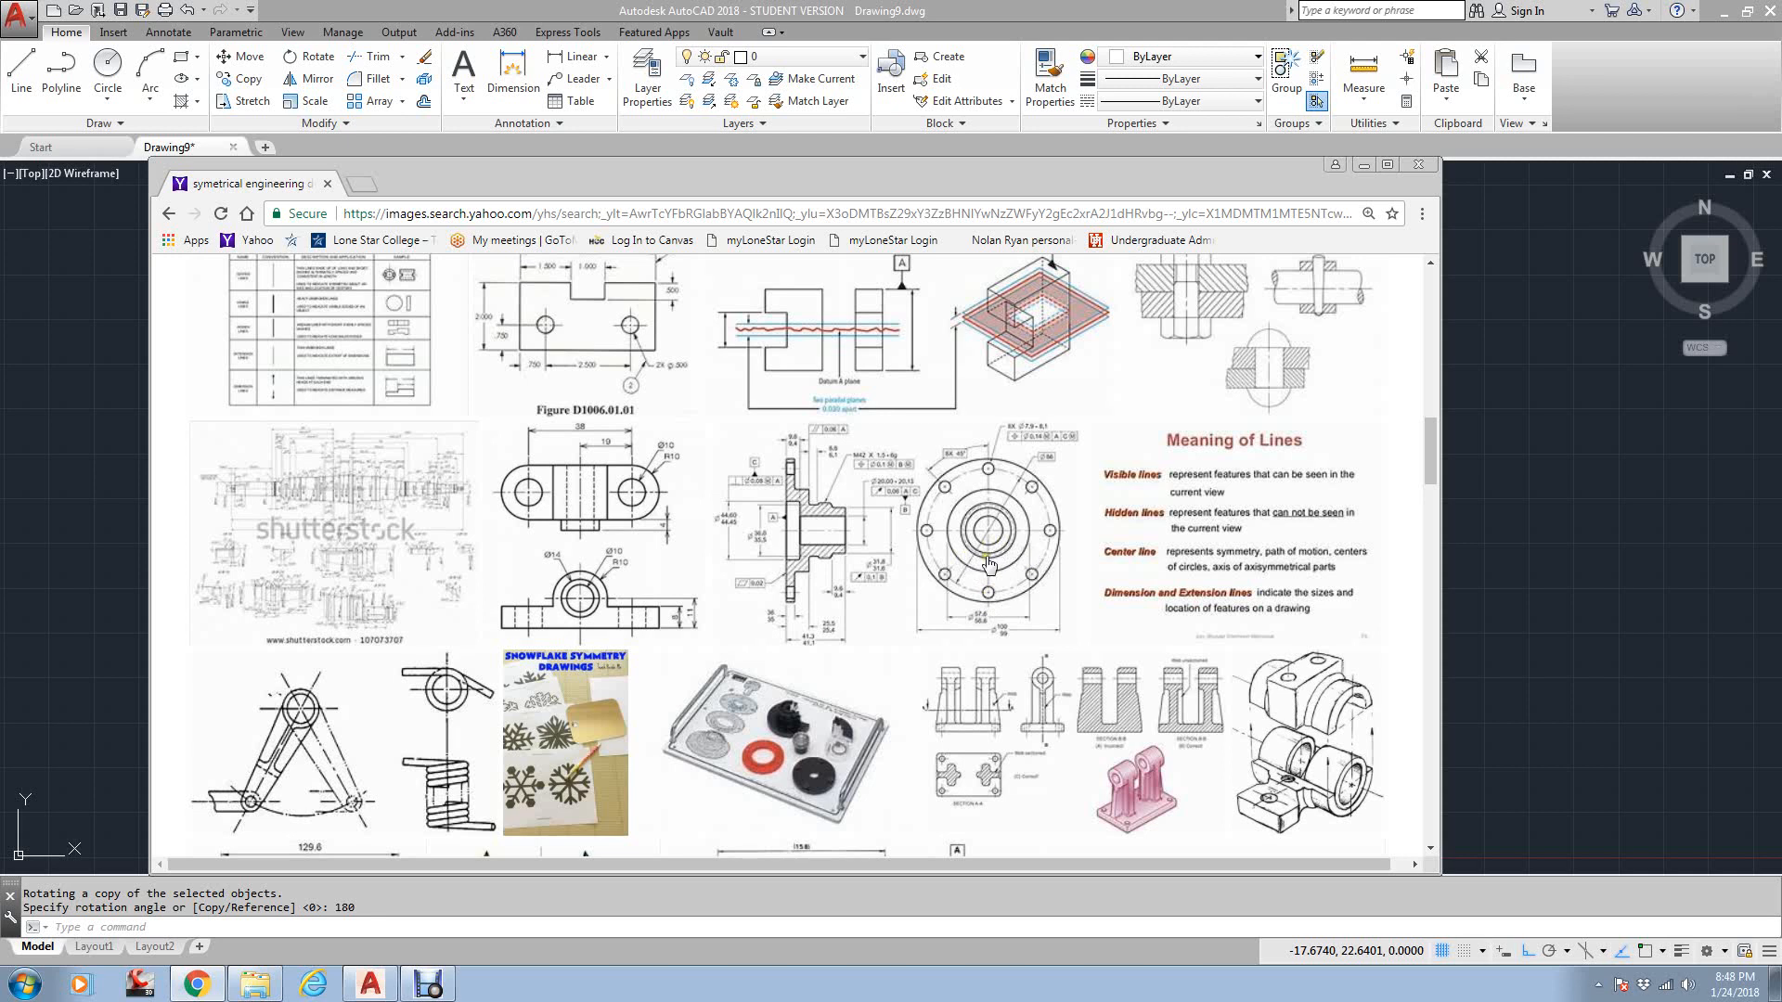
pyautogui.scroll(-4, 989, 564)
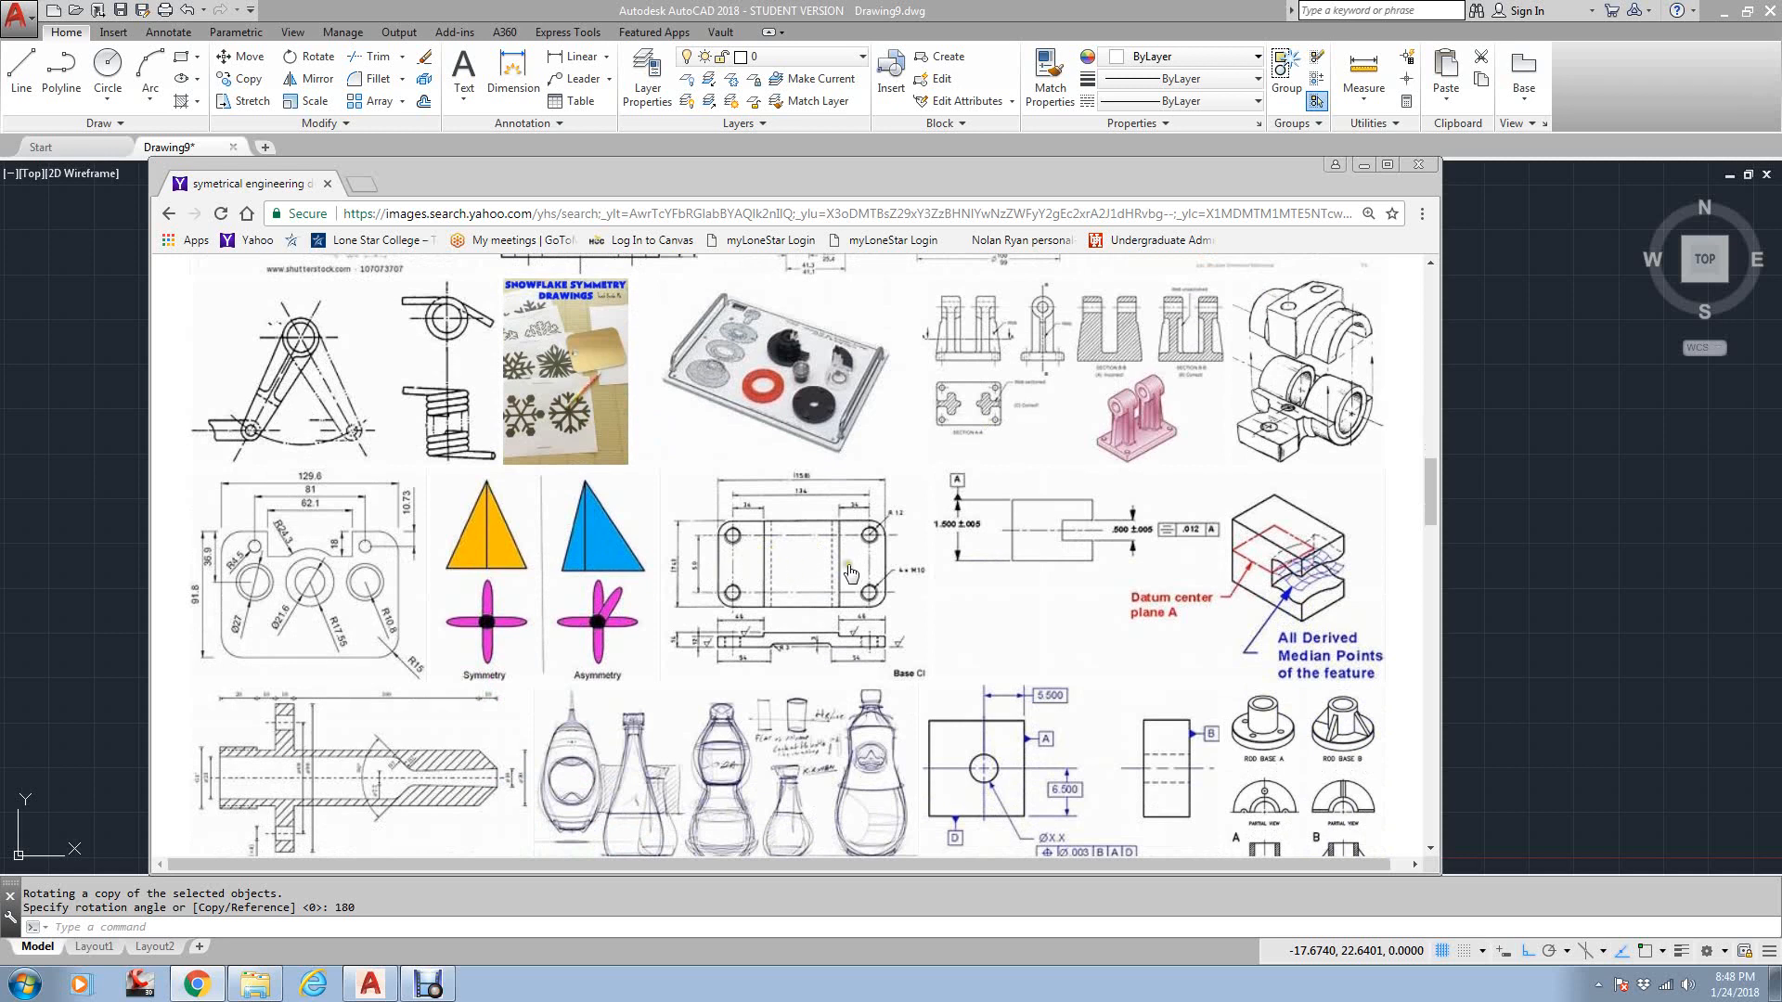
# Examine more of the image results for symmetrical engineering drawings, and return to the AutoCAD drawing
pyautogui.scroll(-3, 890, 564)
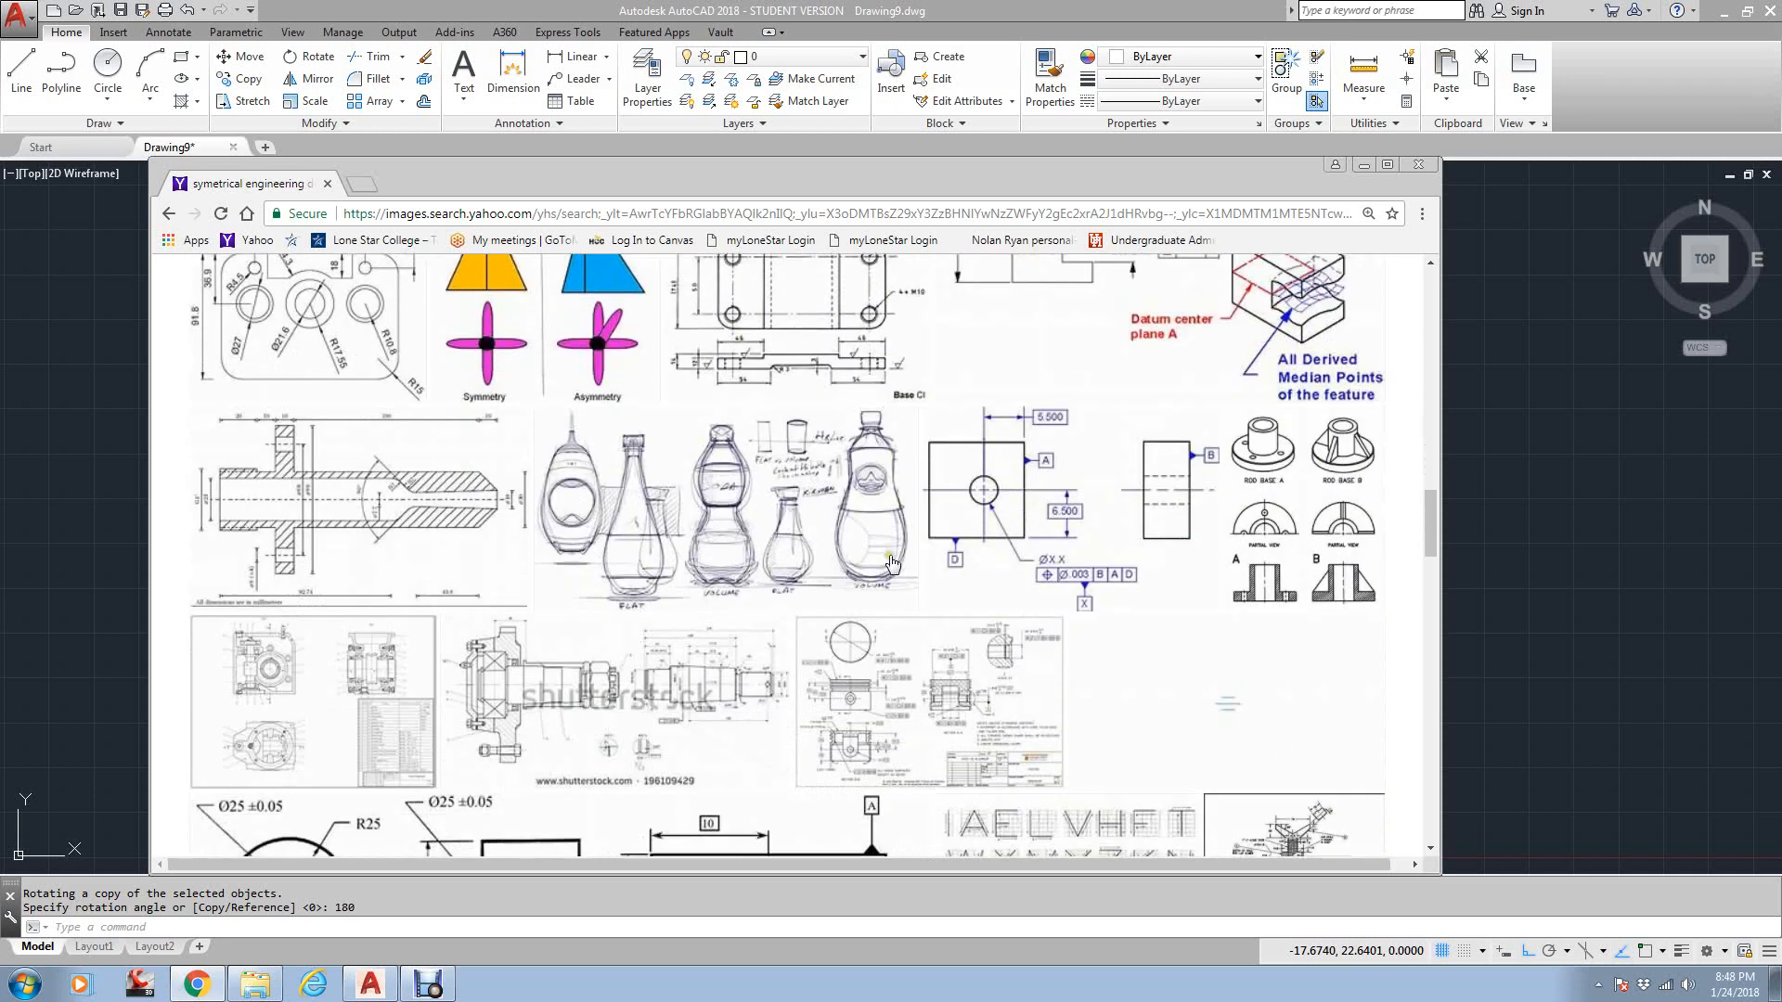
pyautogui.scroll(-2, 905, 561)
pyautogui.scroll(-1, 904, 562)
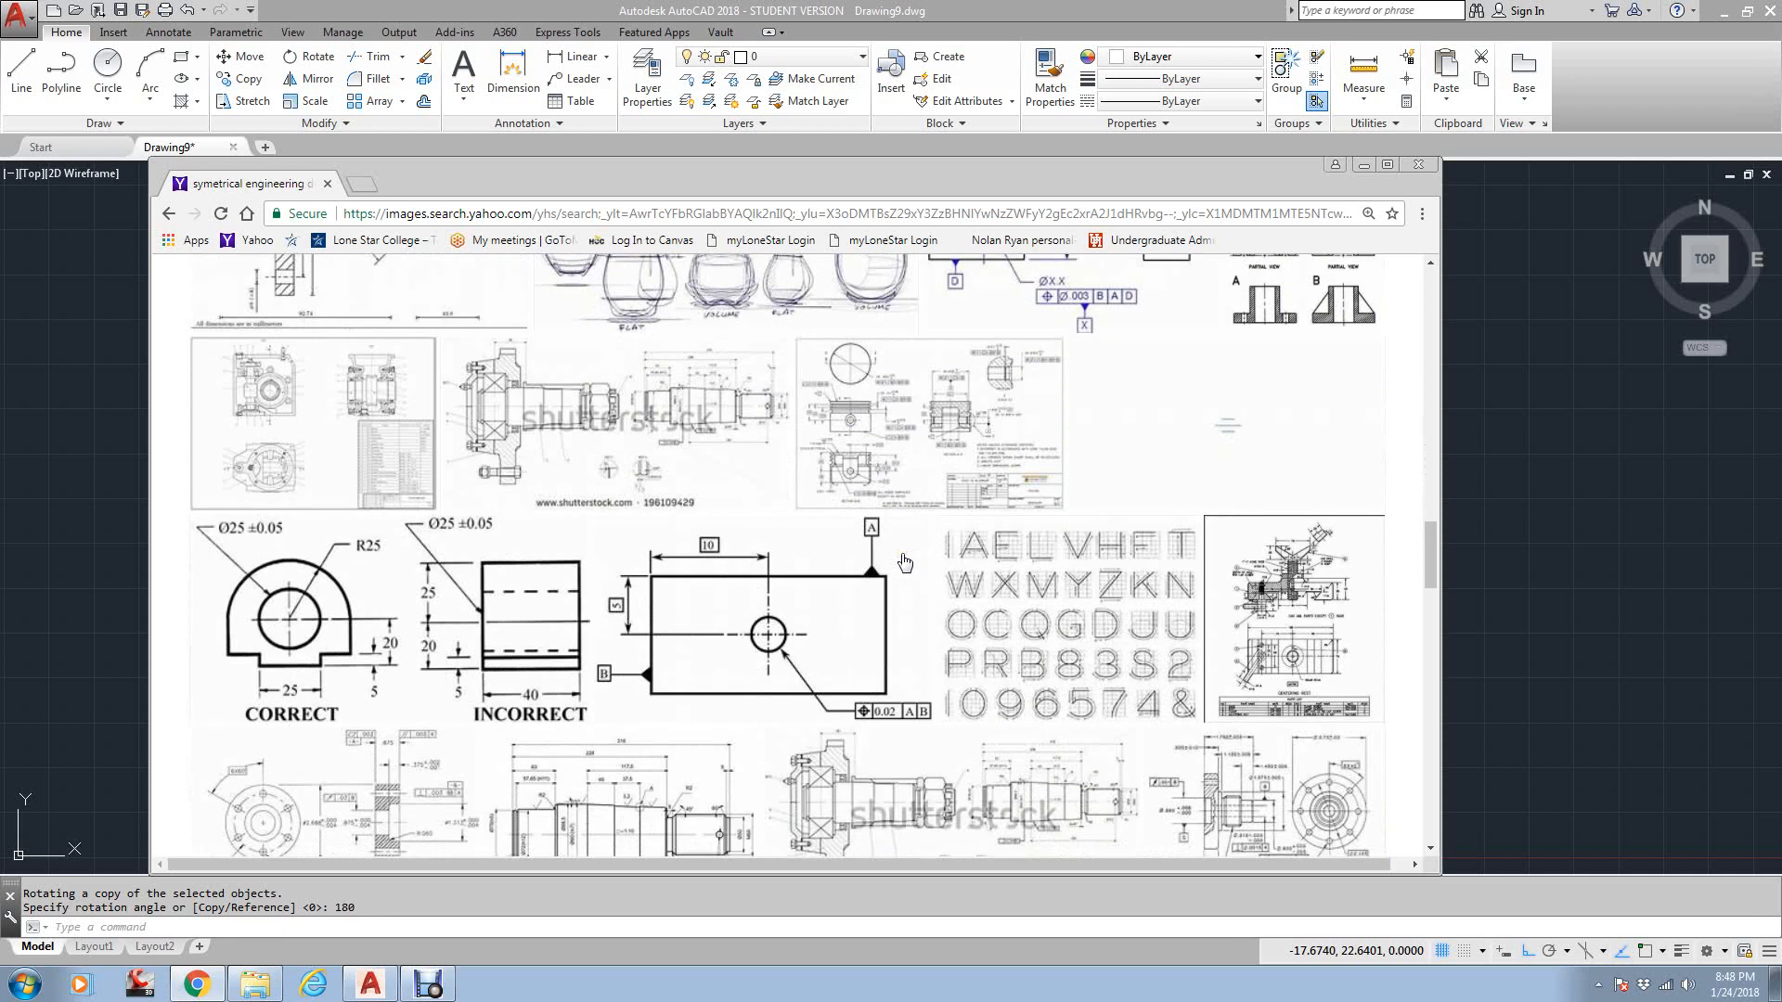
pyautogui.scroll(-2, 905, 563)
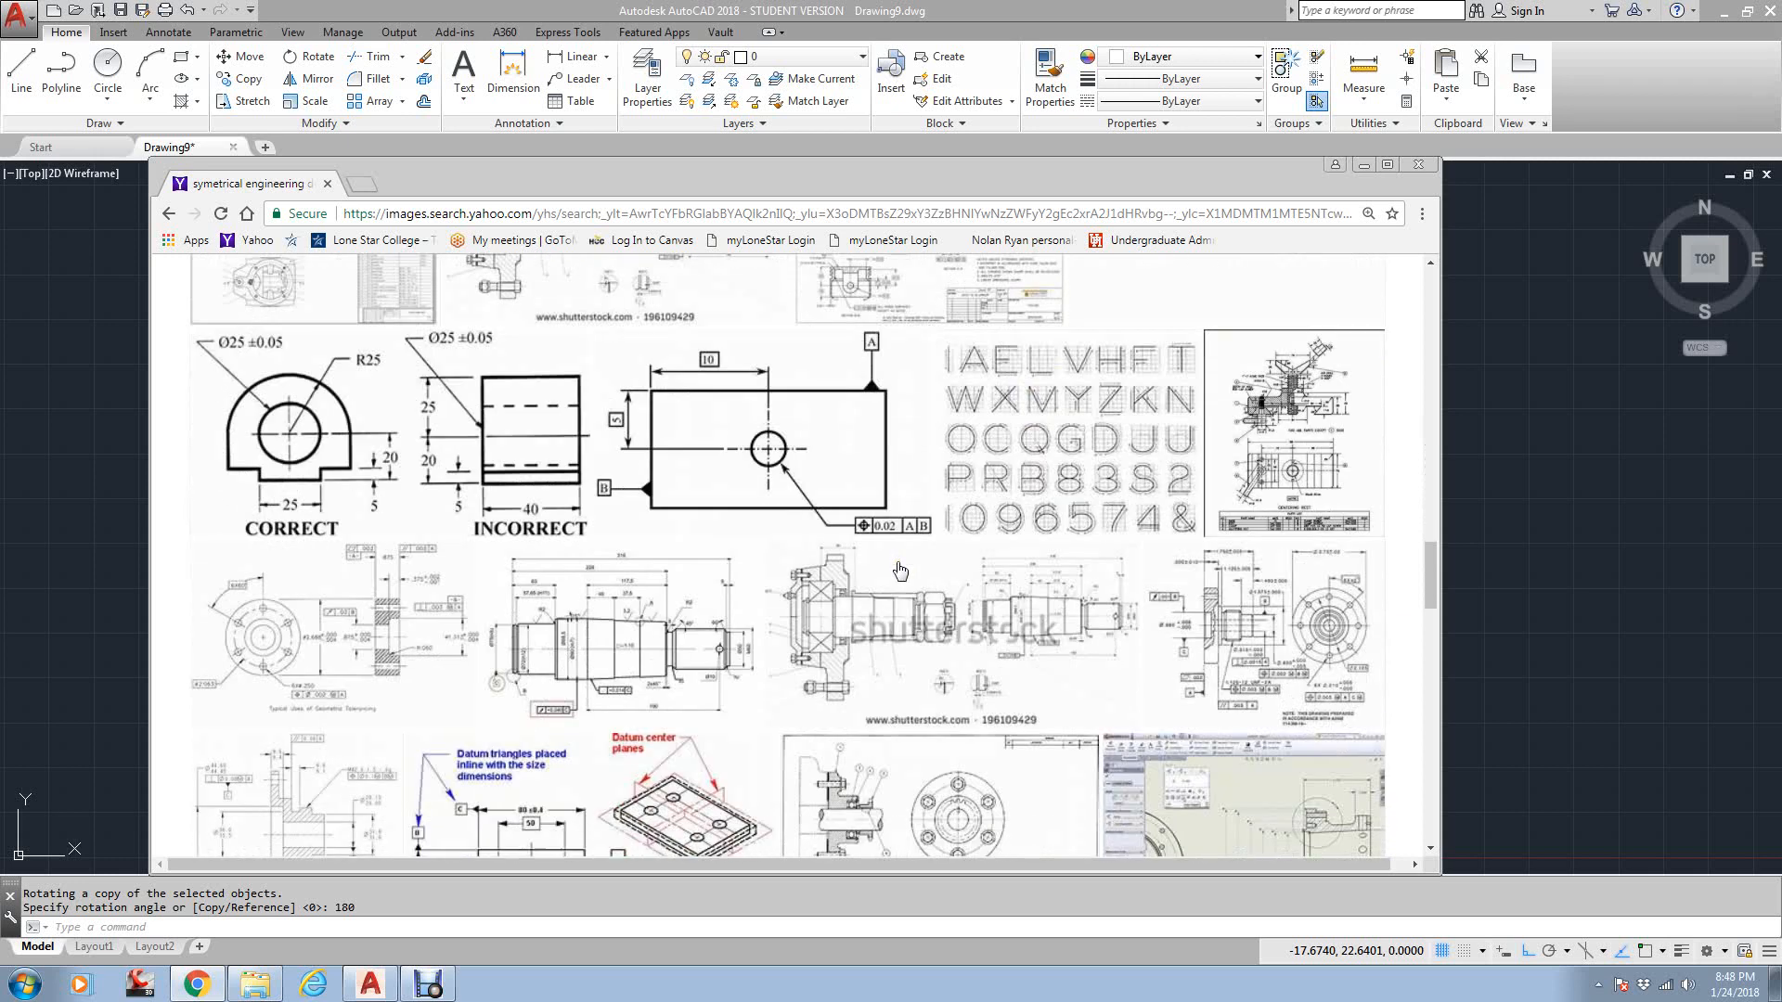
pyautogui.scroll(-2, 900, 570)
pyautogui.scroll(-2, 900, 570)
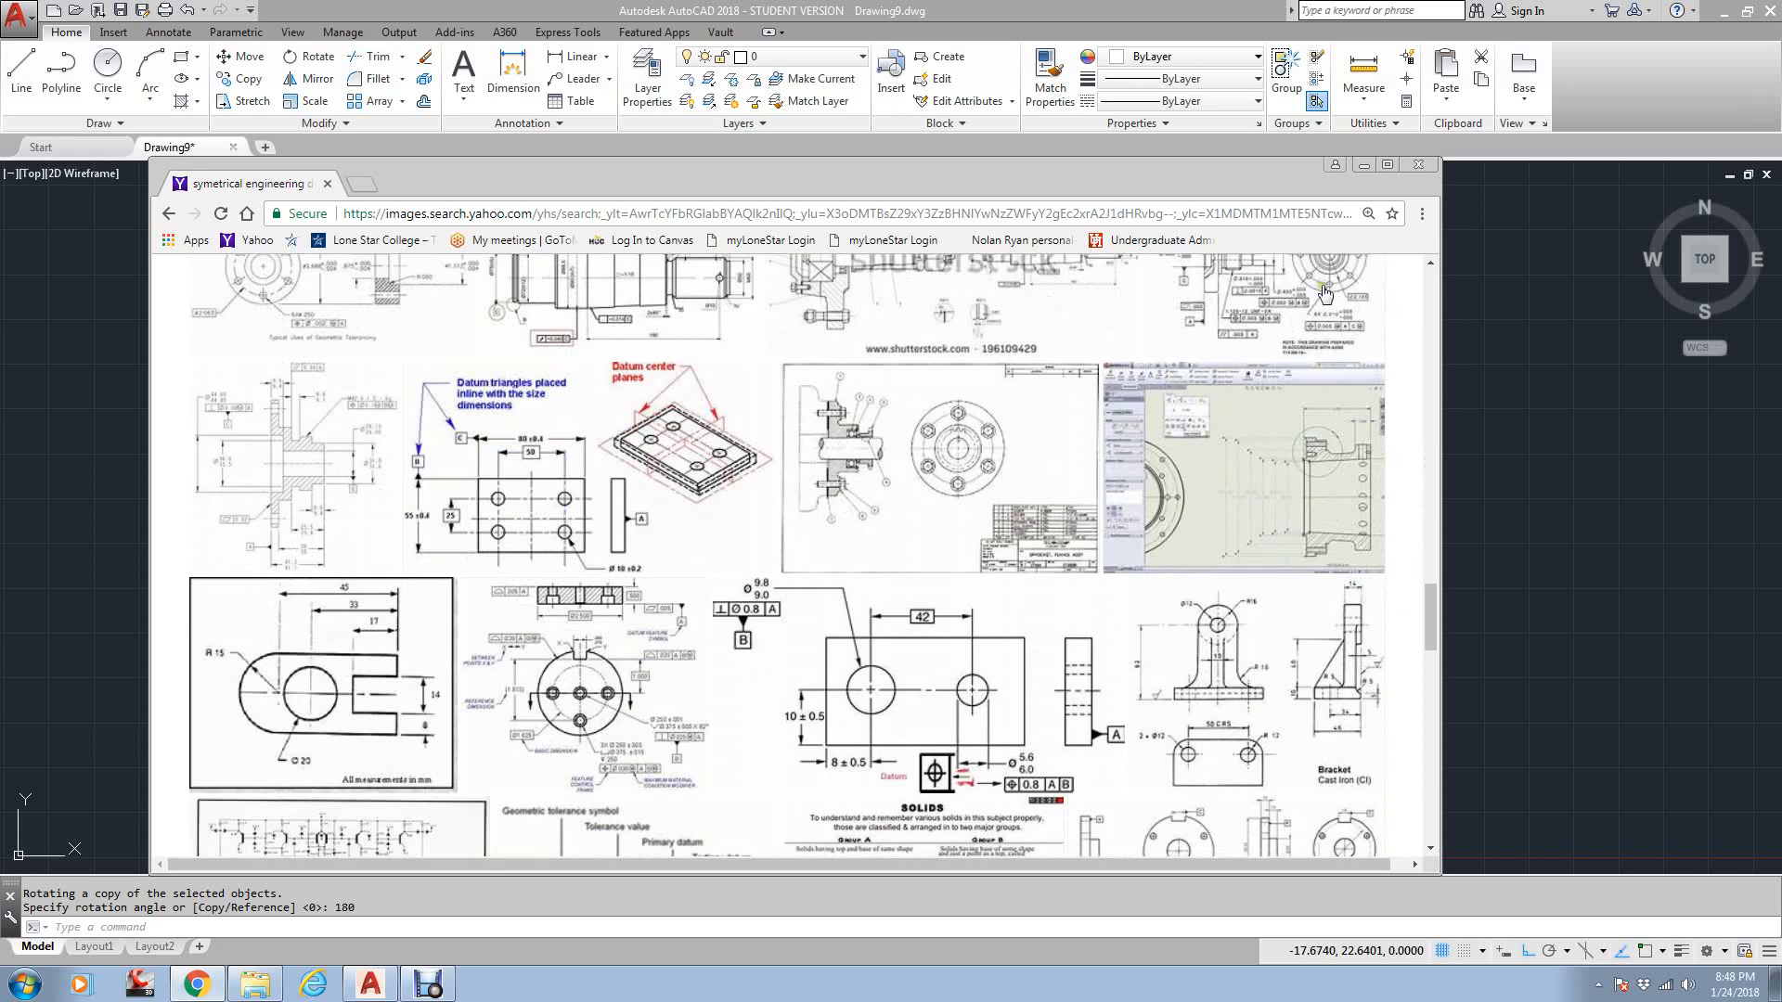
pyautogui.moveTo(1258, 192); pyautogui.dragTo(2, 180)
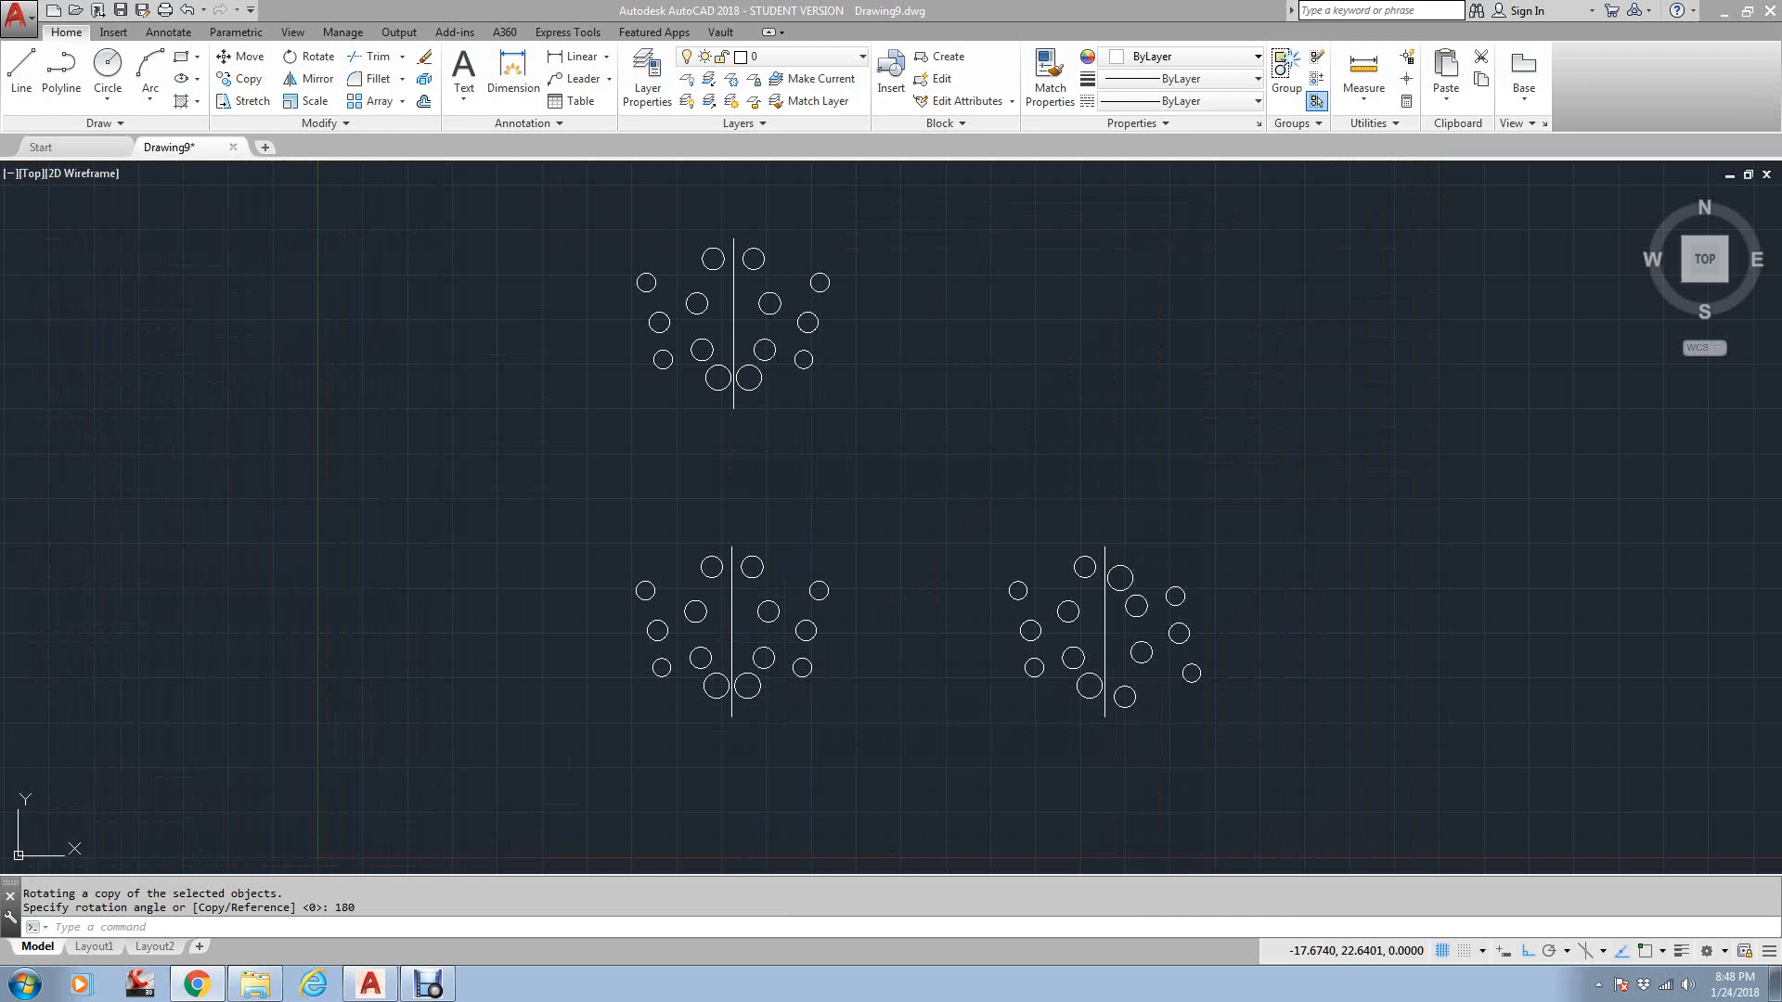
pyautogui.click(722, 392)
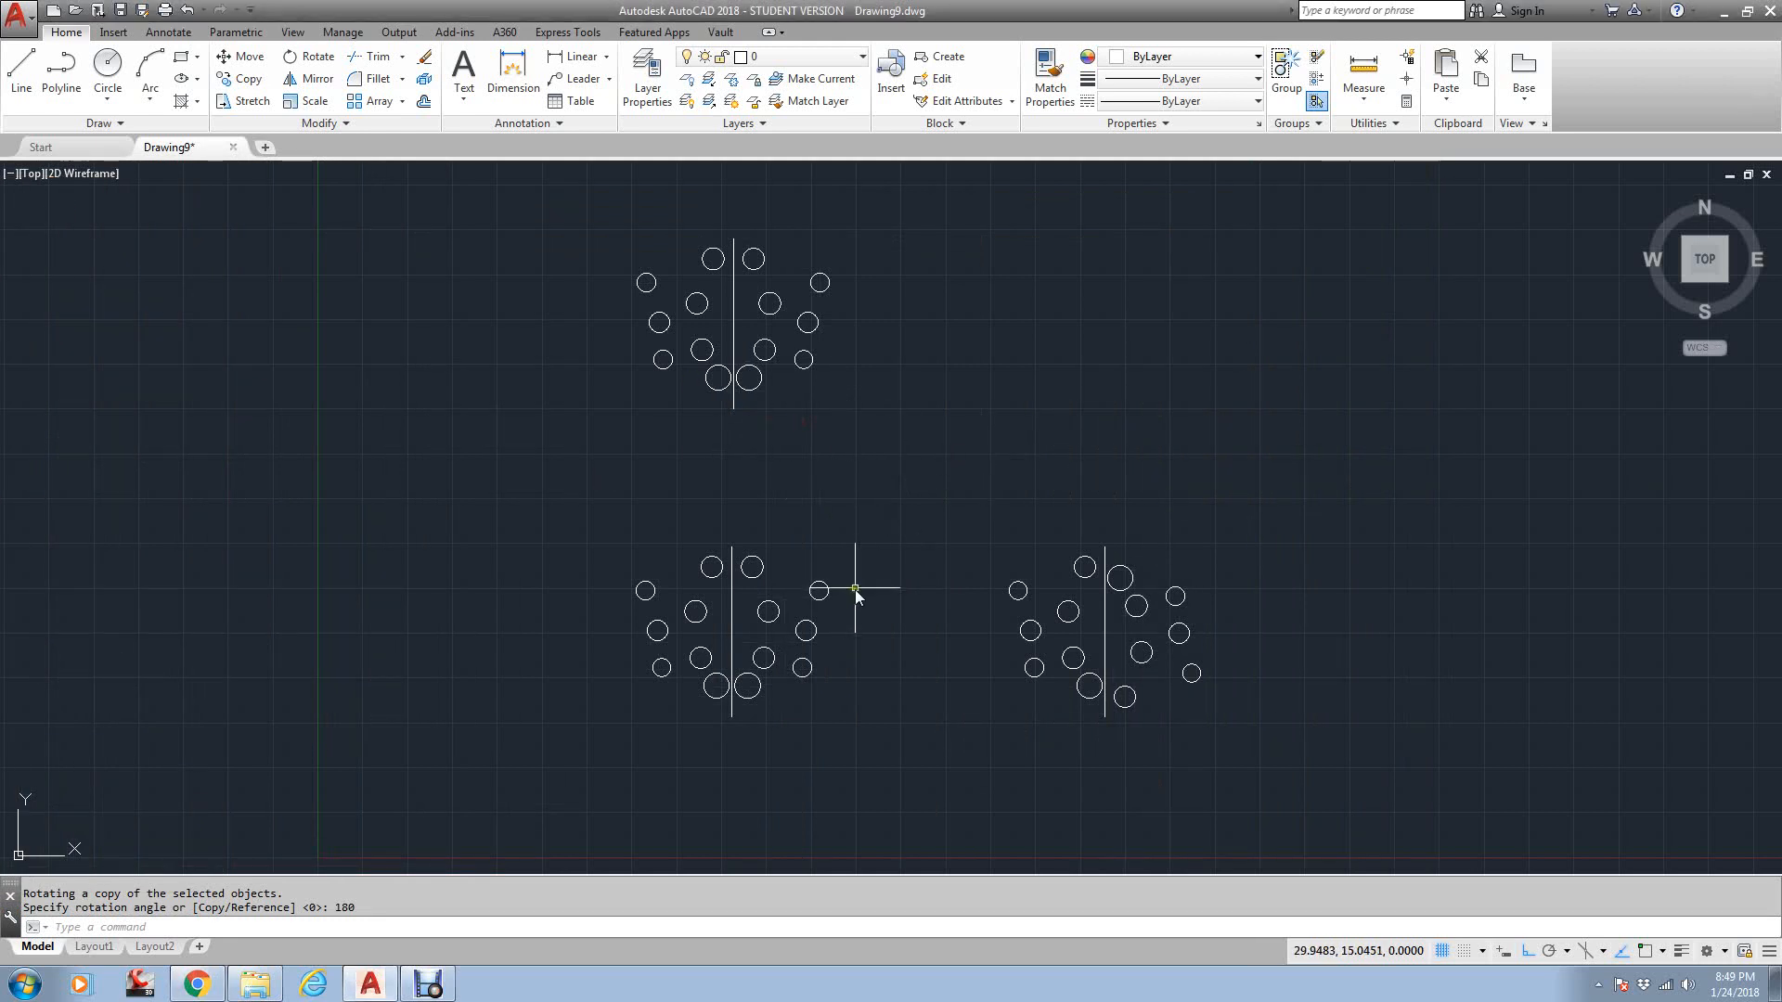
# Erase the seven mirrored circles on the right side of the lower-left group's vertical line
pyautogui.write('e')
pyautogui.press('Return')
pyautogui.click(852, 534)
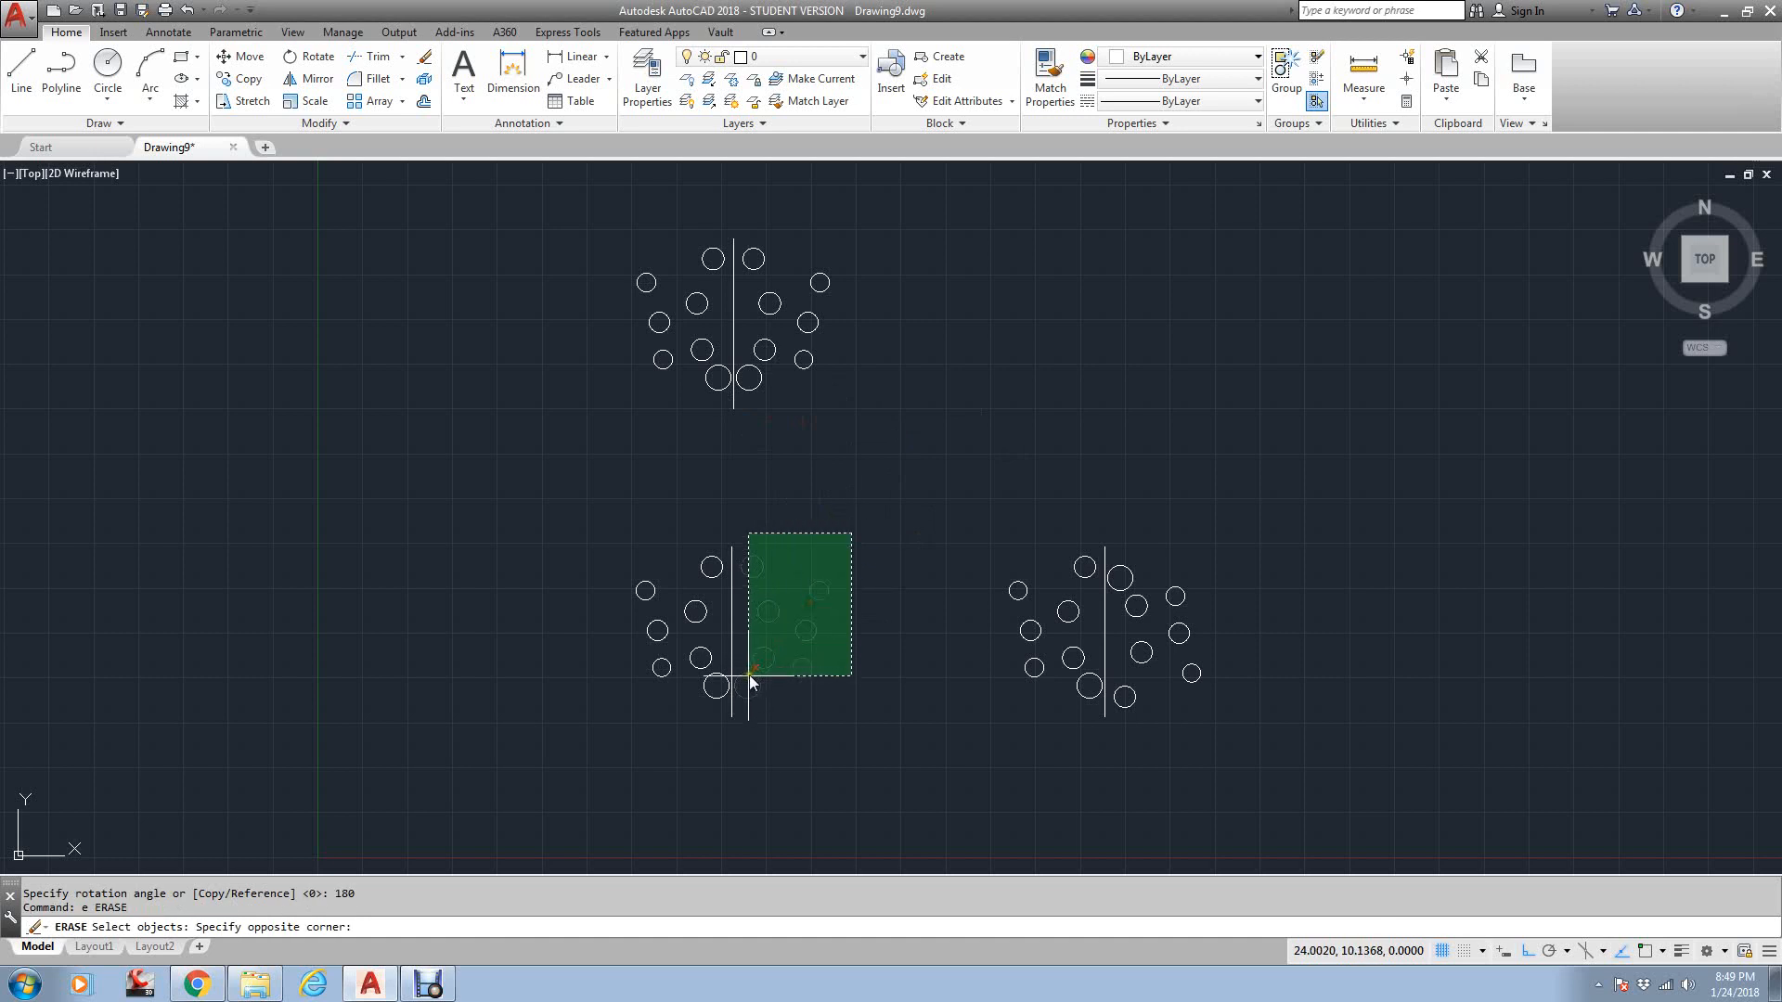
pyautogui.click(748, 696)
pyautogui.press('Return')
# Rotate the whole upper group, circles and line, by -45 degrees about a point on the upper part of its vertical line
pyautogui.write('ro')
pyautogui.press('Return')
pyautogui.click(854, 418)
pyautogui.click(602, 220)
pyautogui.press('Return')
pyautogui.click(732, 283)
pyautogui.write('-')
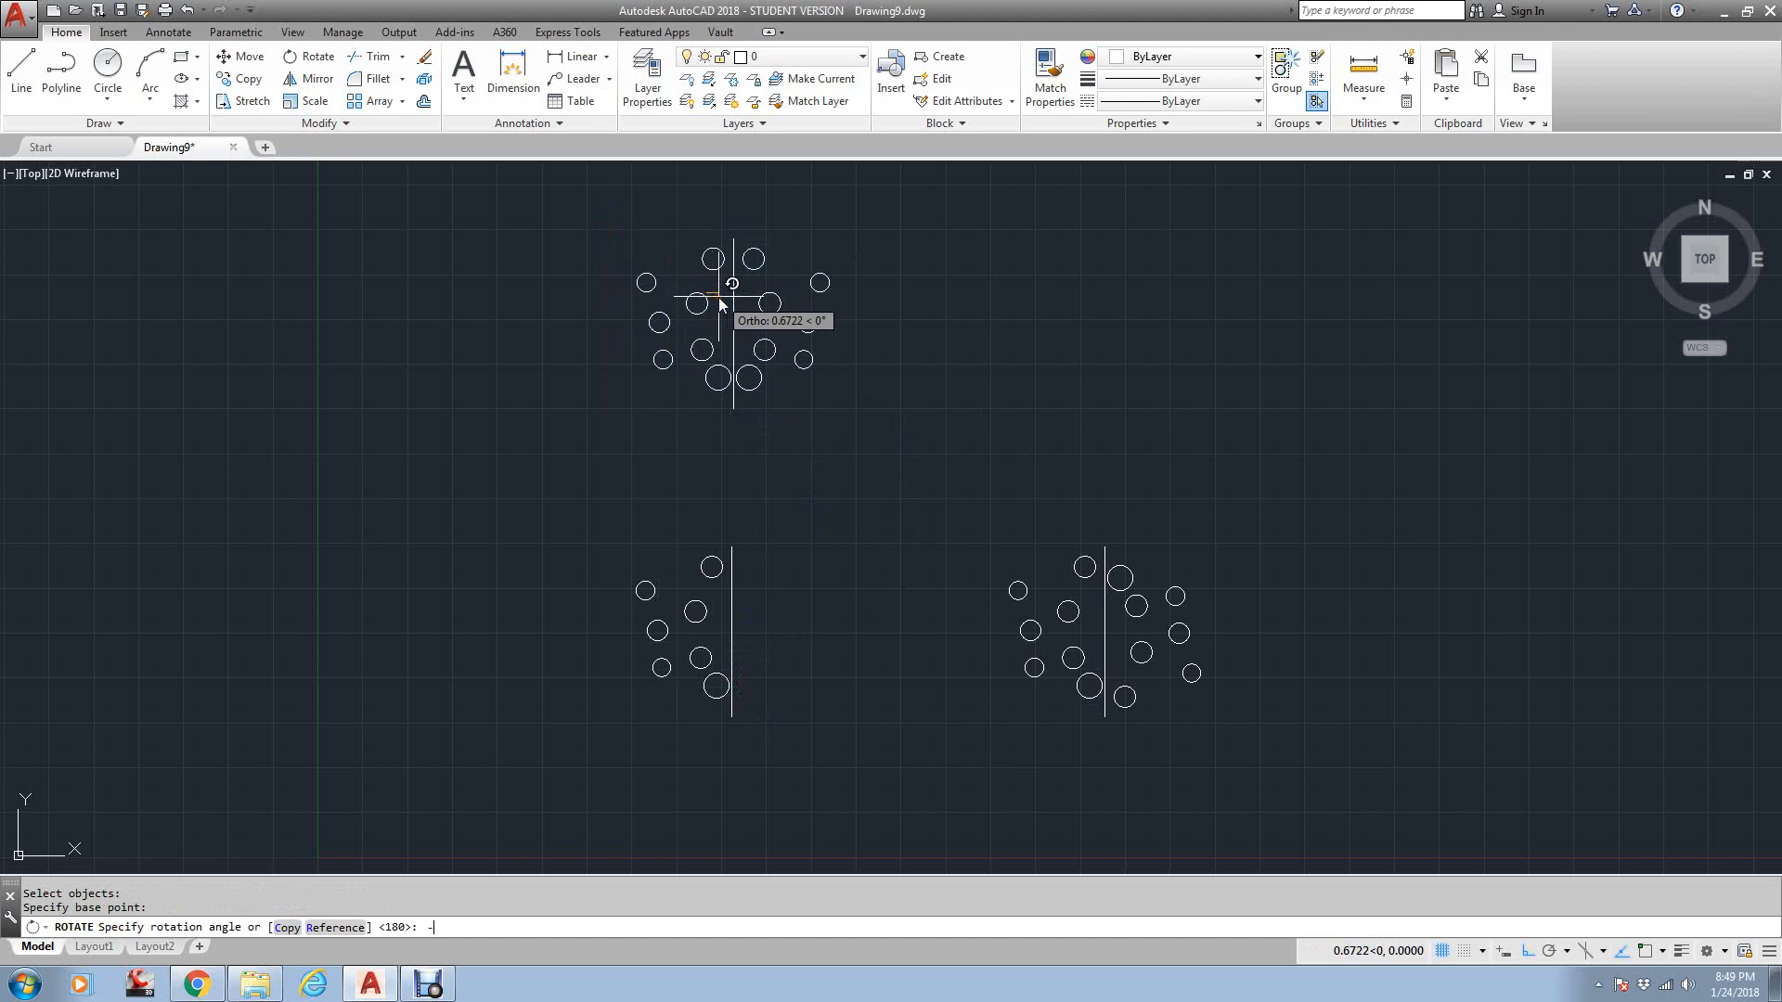
pyautogui.write('45')
pyautogui.press('Return')
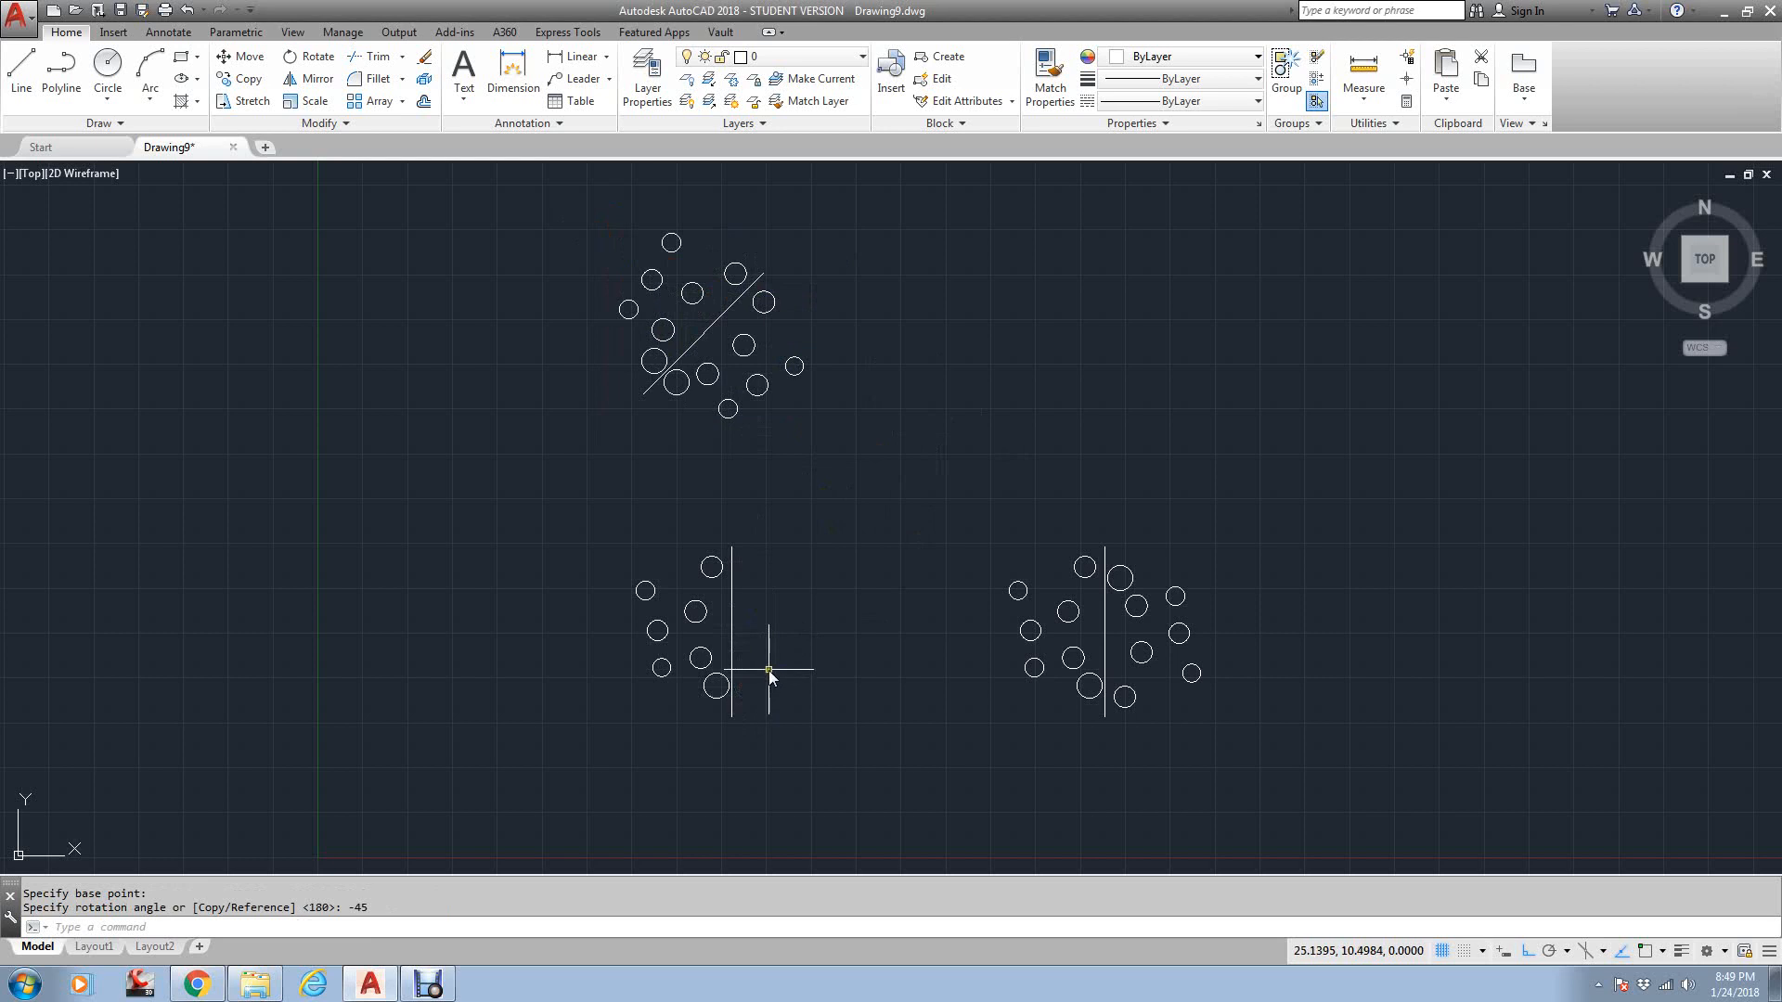
# Rotate the lower-left group's seven circles and vertical line by -45 degrees about a point among its circles
pyautogui.press('Return')
pyautogui.click(795, 708)
pyautogui.click(618, 555)
pyautogui.press('Return')
pyautogui.click(673, 597)
pyautogui.write('-45')
pyautogui.press('Return')
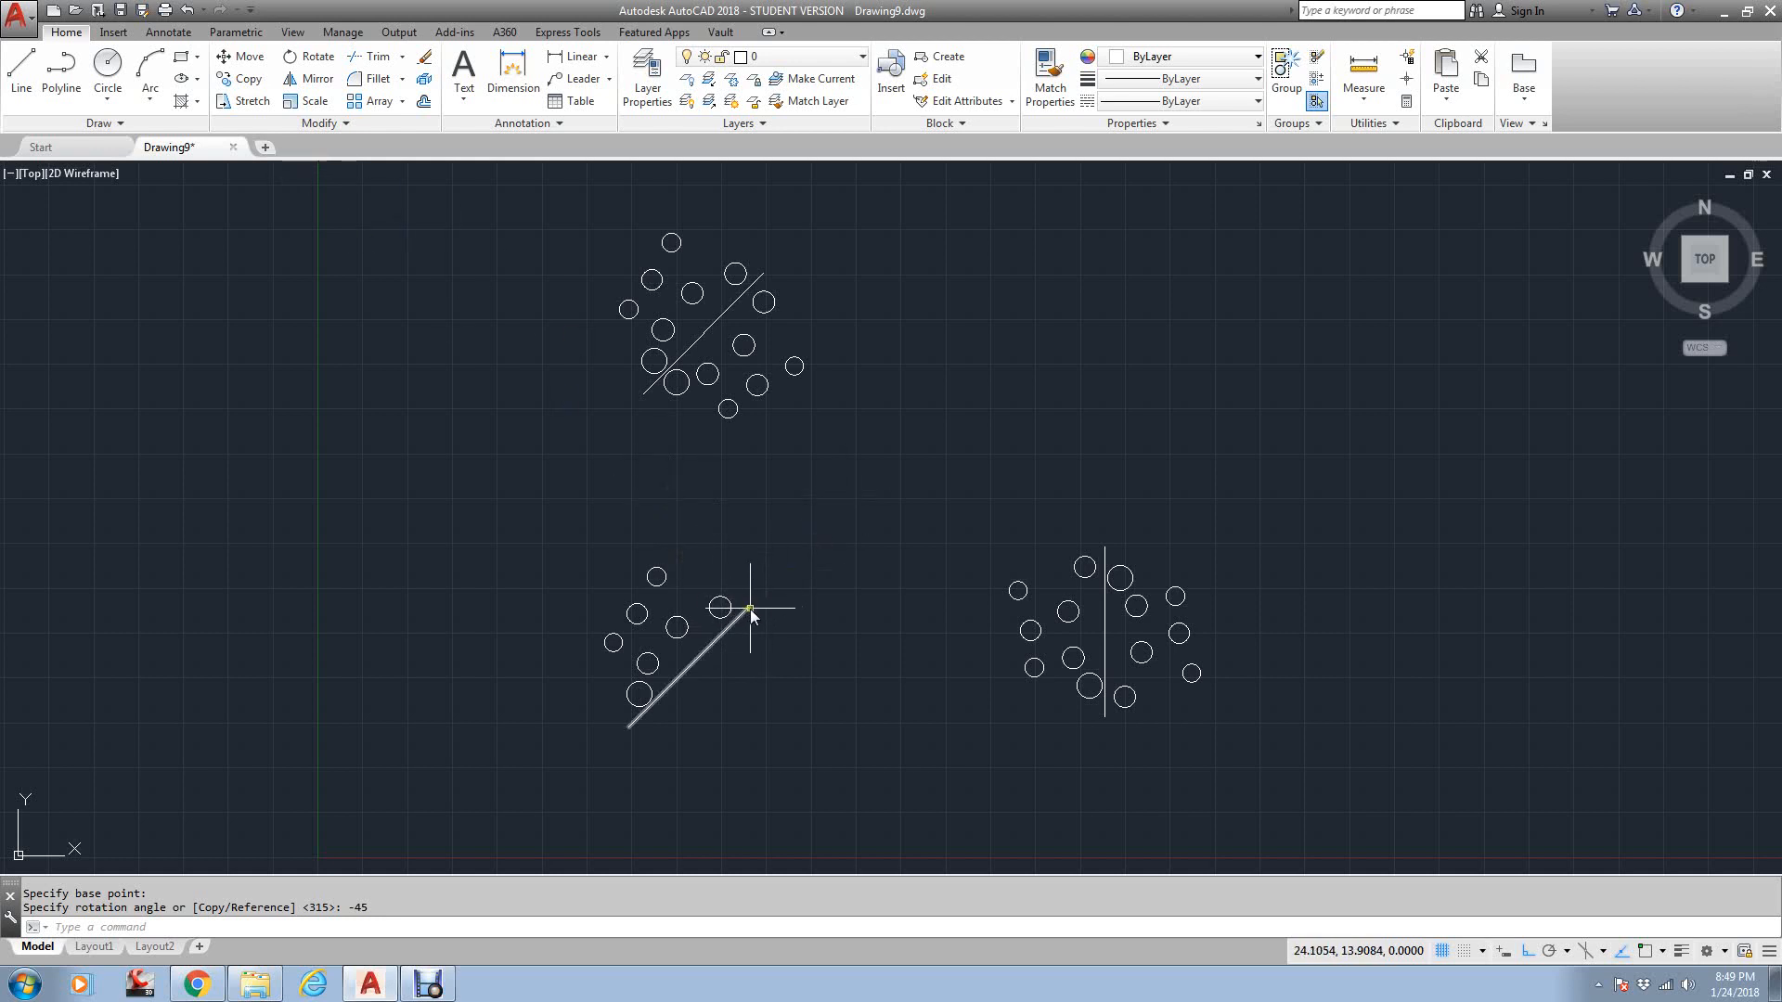
# Mirror the lower-left group's seven circles about the two endpoints of its diagonal line, keeping the source objects
pyautogui.click(300, 70)
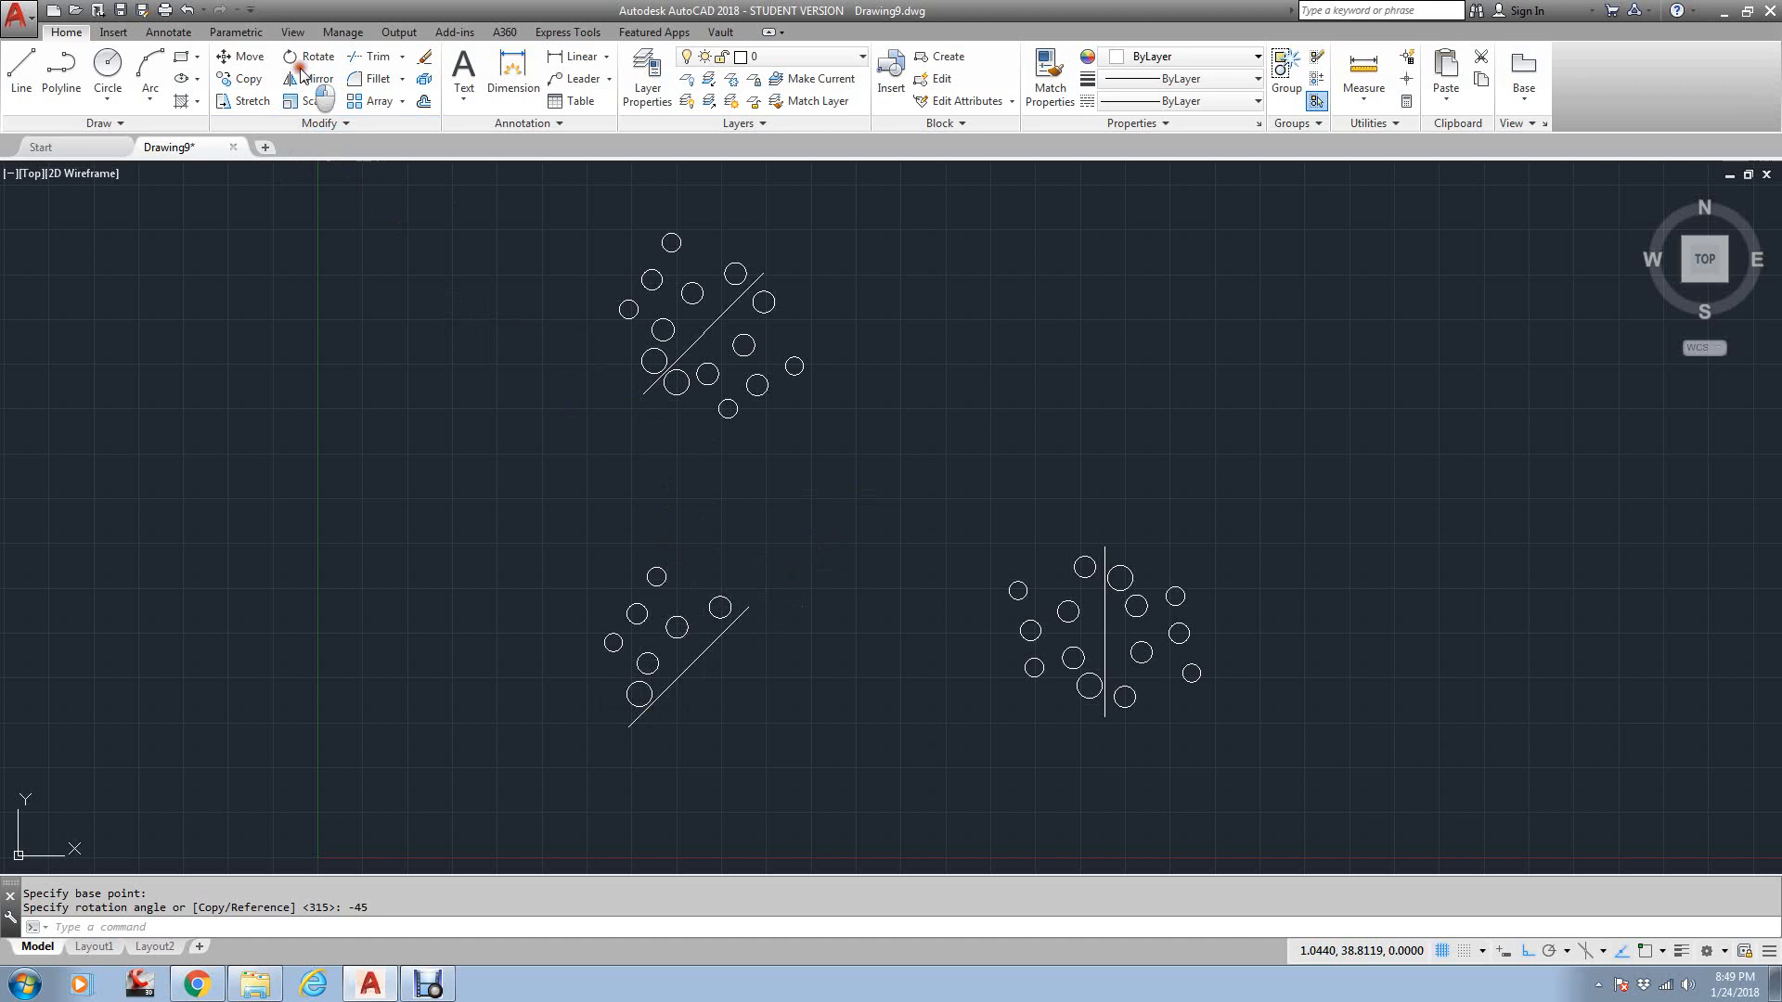
pyautogui.click(548, 716)
pyautogui.click(713, 555)
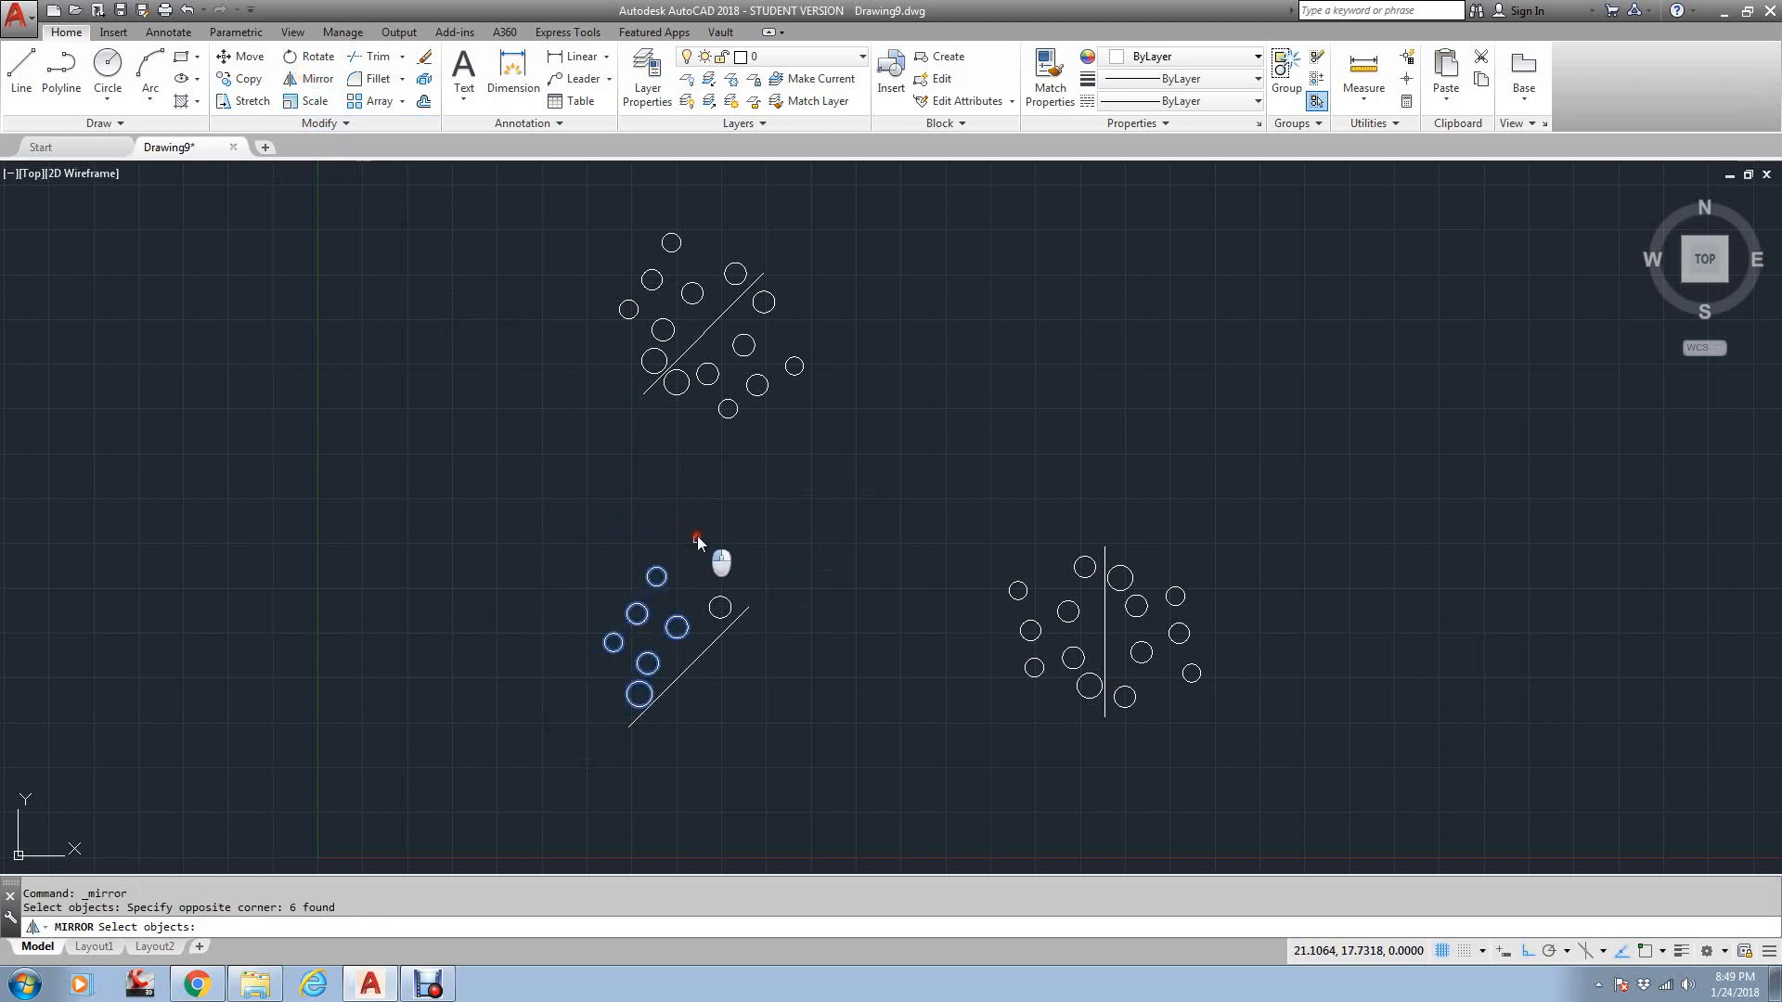
pyautogui.click(723, 605)
pyautogui.press('Return')
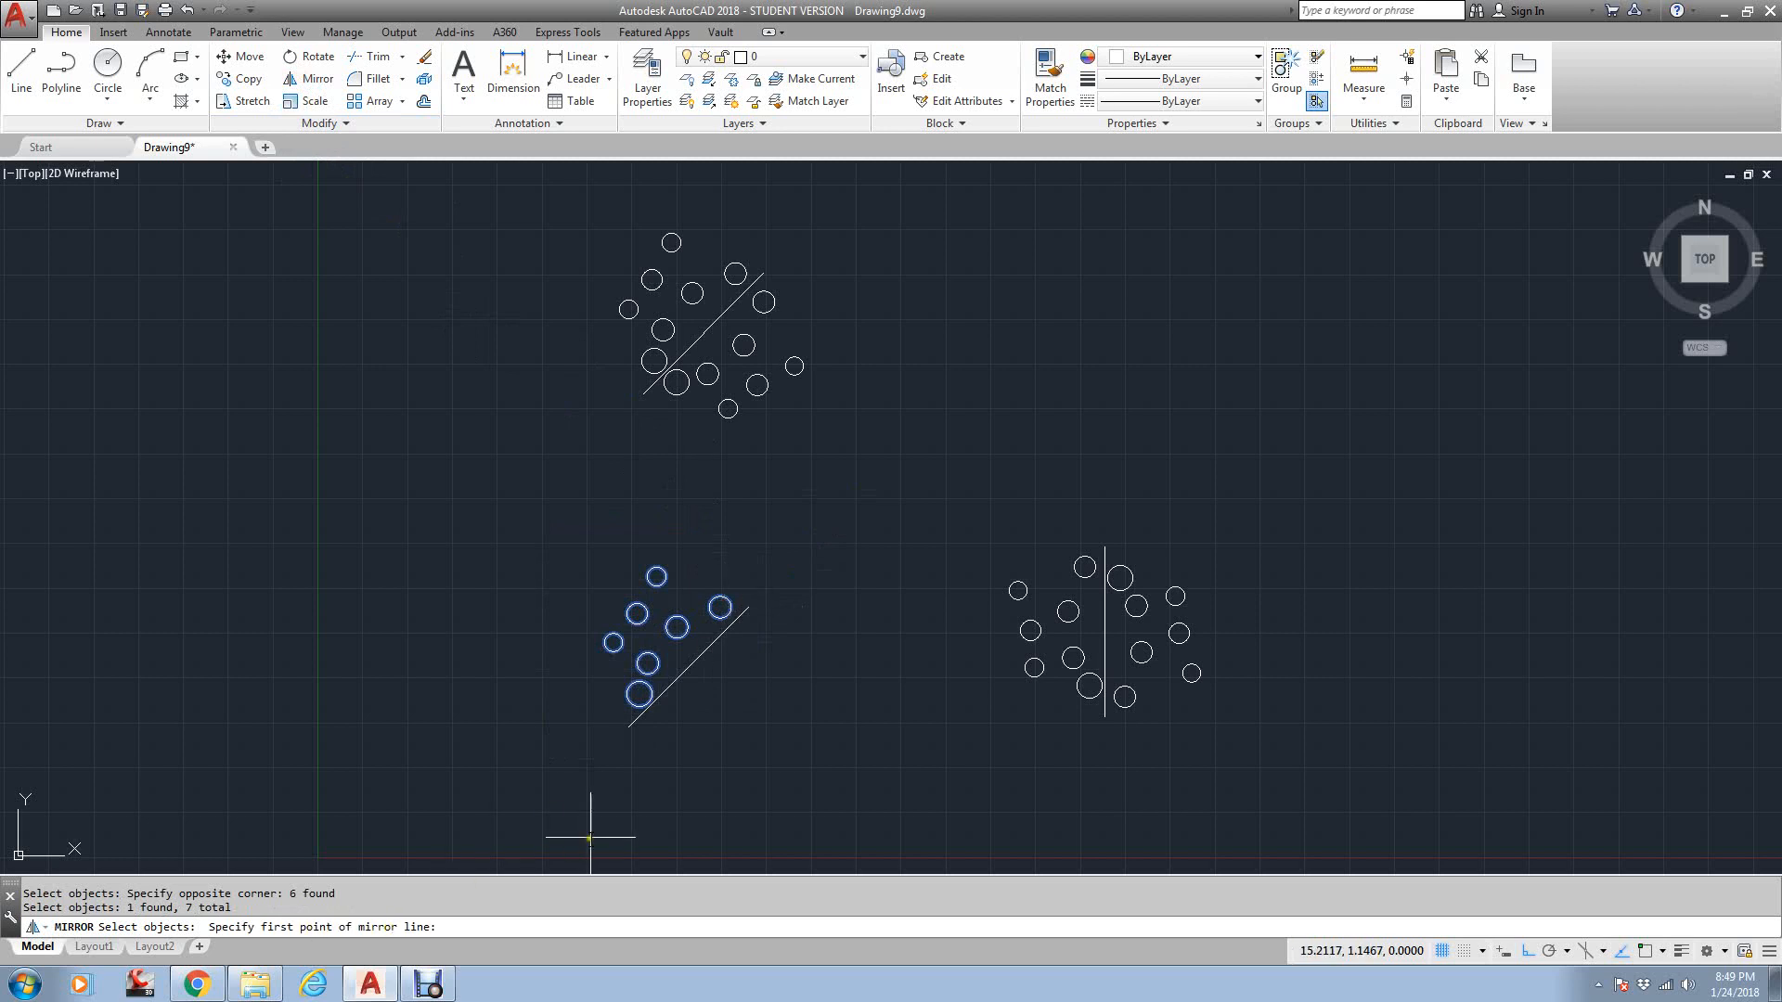
pyautogui.write('end')
pyautogui.press('Return')
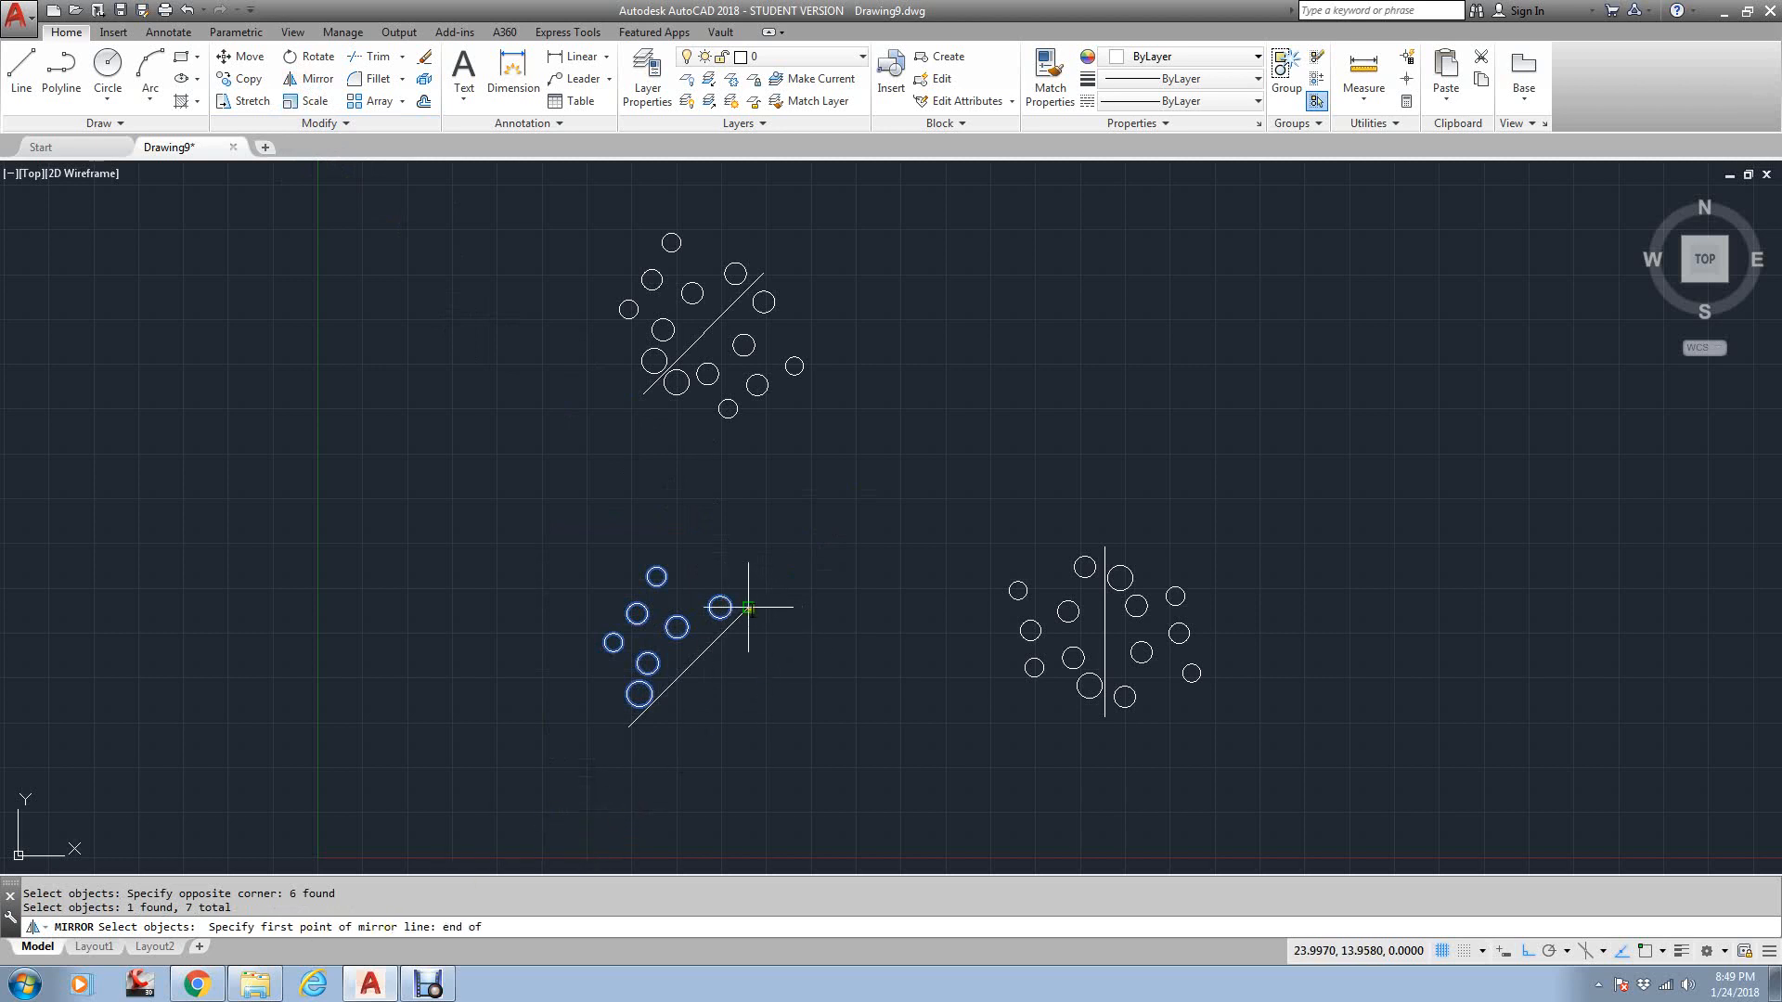
pyautogui.click(748, 608)
pyautogui.write('end')
pyautogui.press('Return')
pyautogui.click(629, 726)
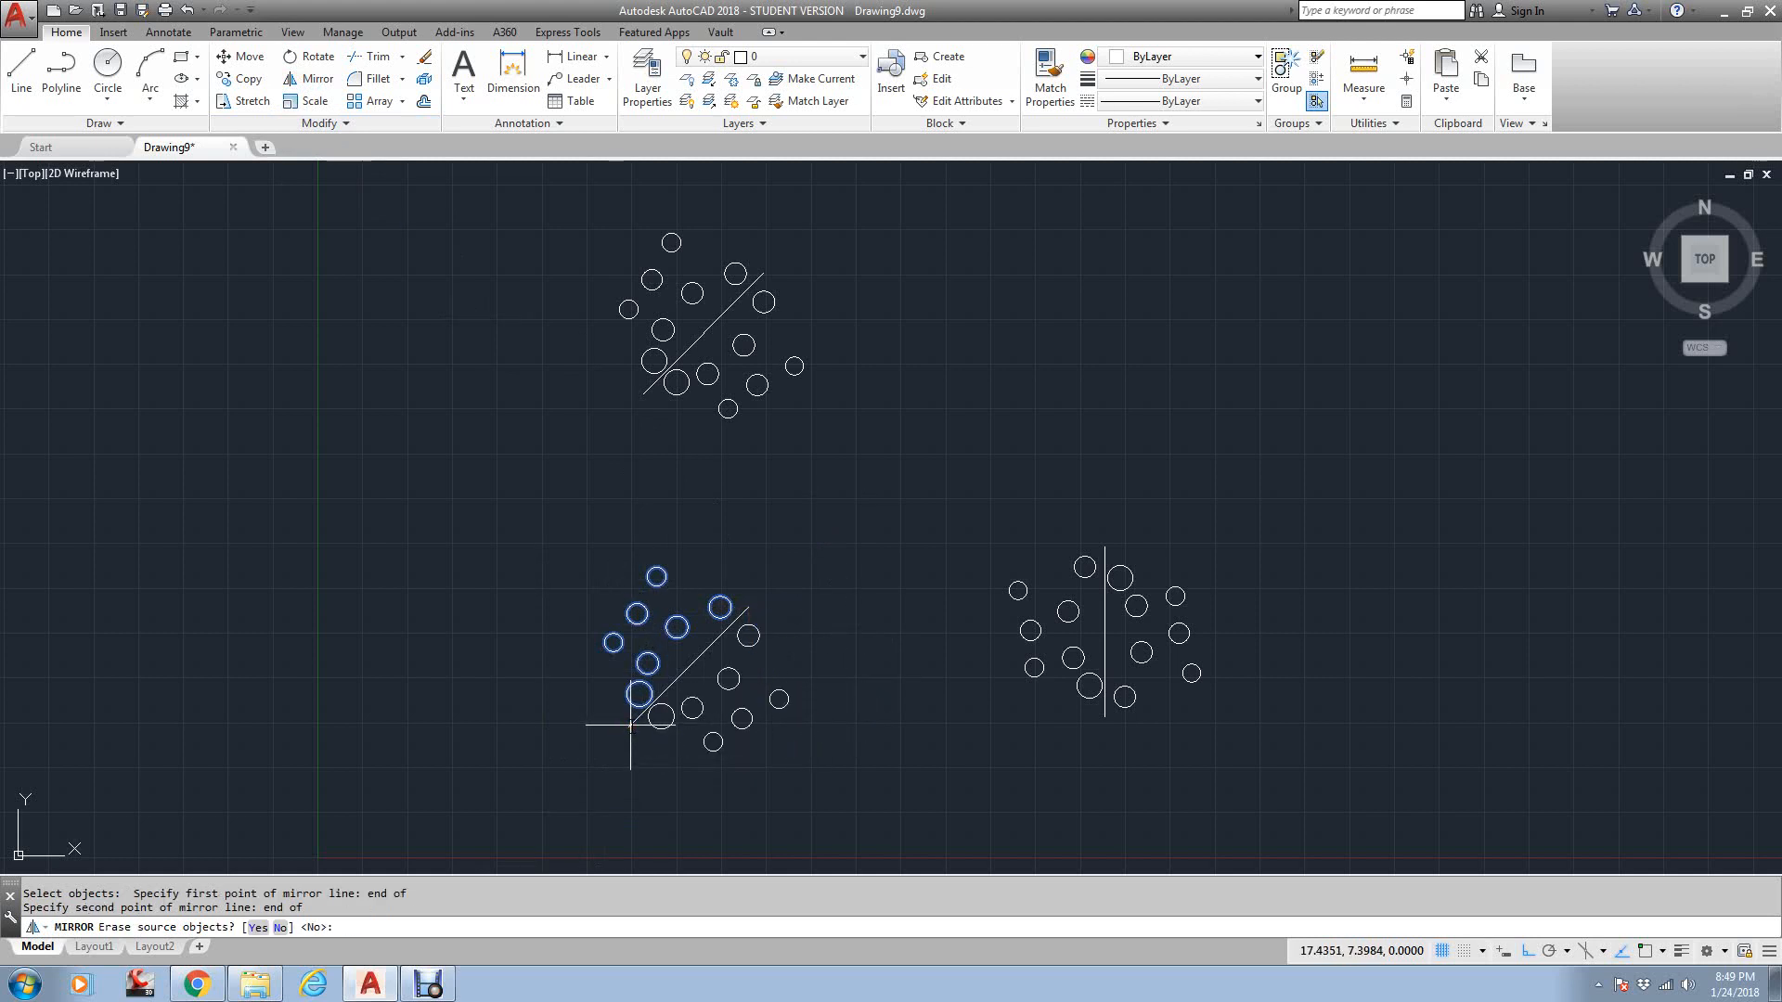
pyautogui.press('Return')
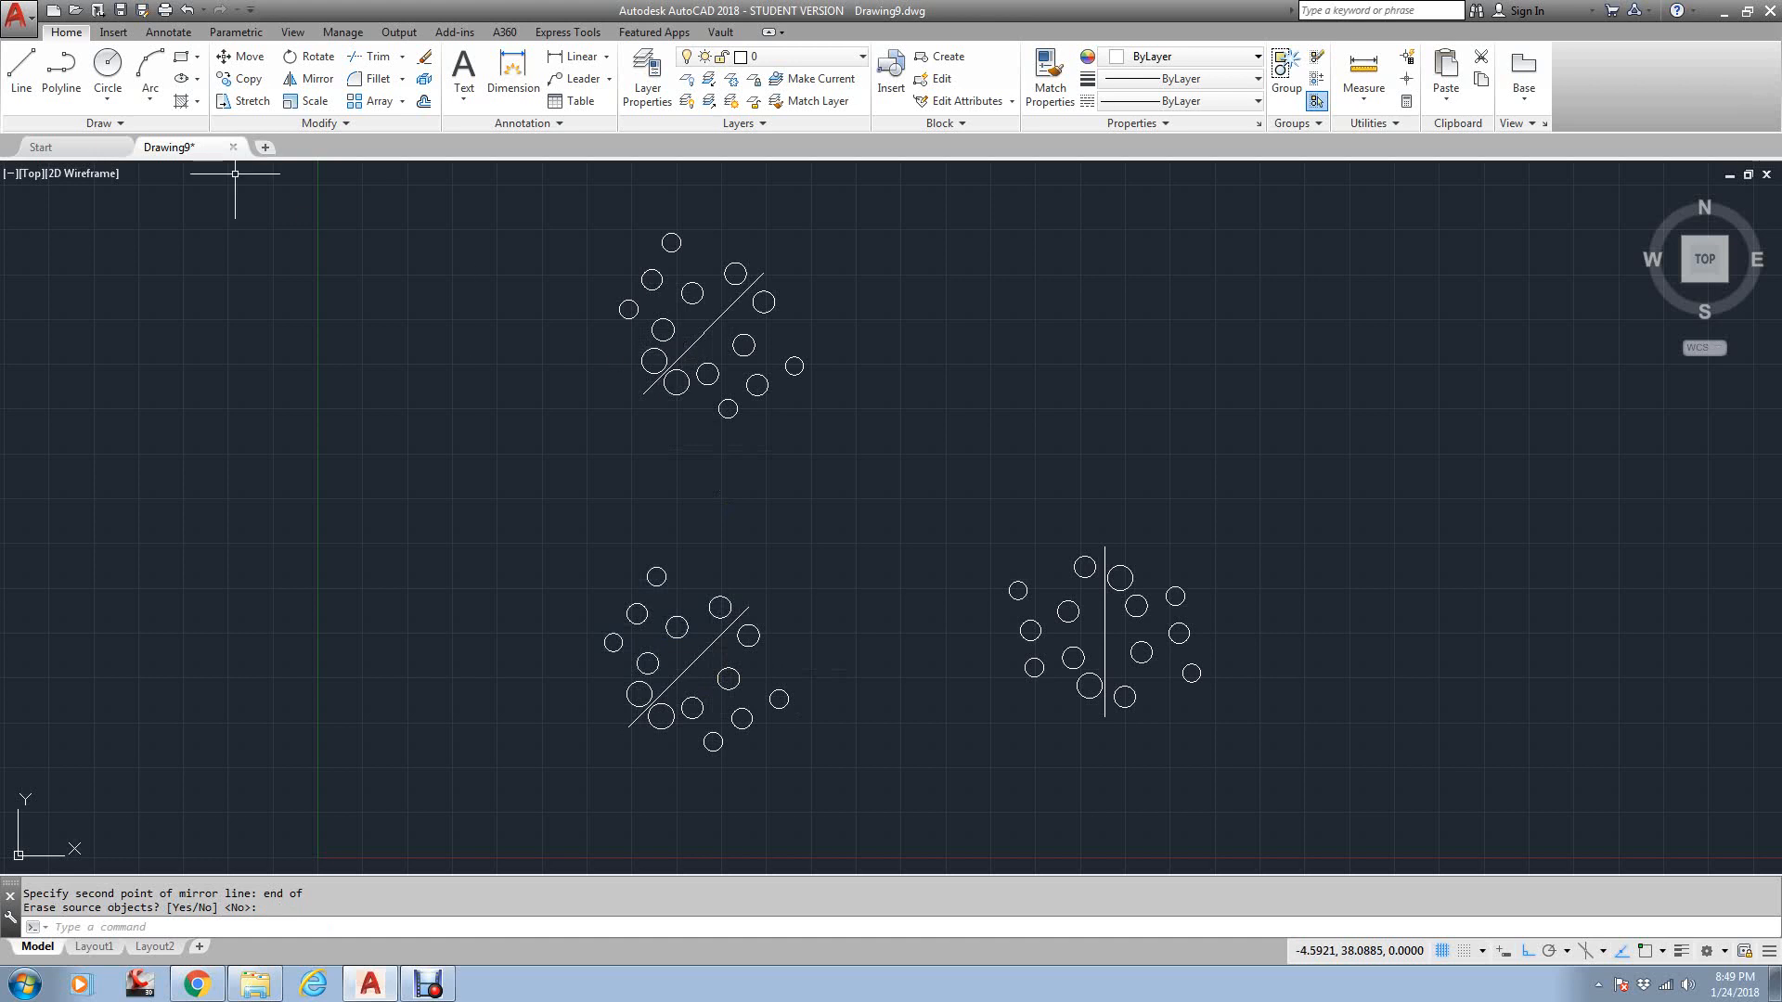
# Switch to Chrome, examine the image results for symmetry examples from the beginning of the page, and return to the AutoCAD drawing
pyautogui.click(195, 984)
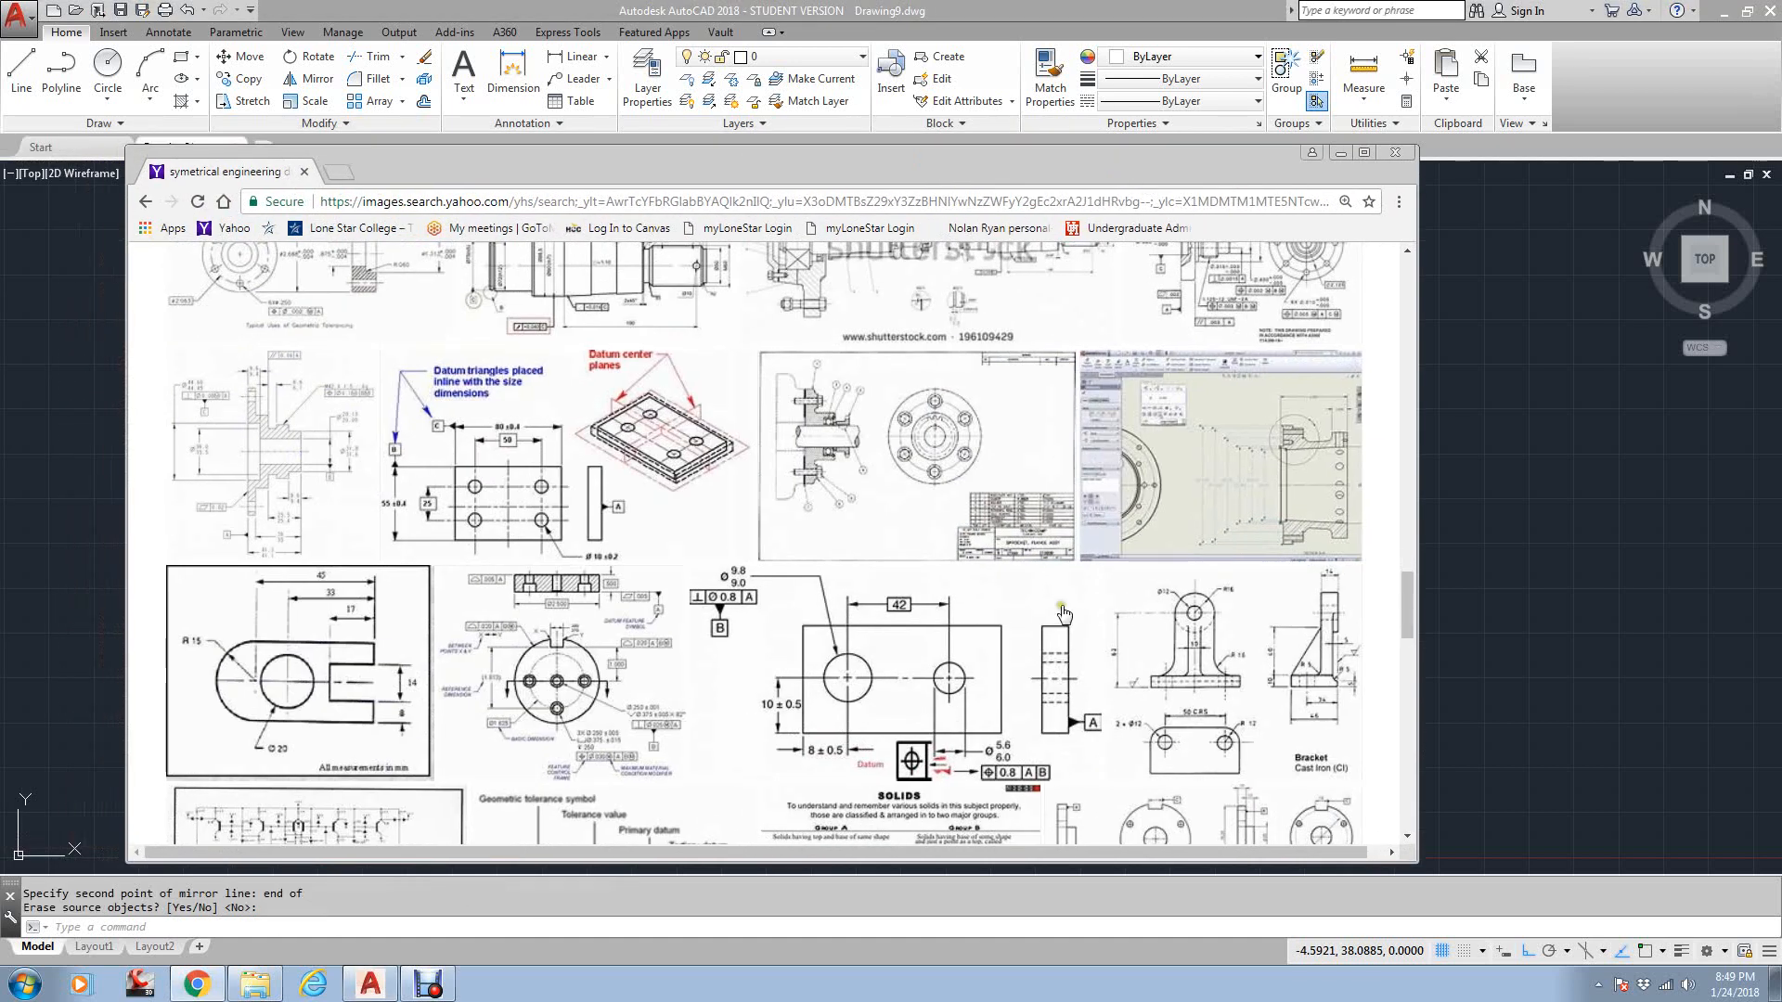
pyautogui.scroll(-15, 1060, 704)
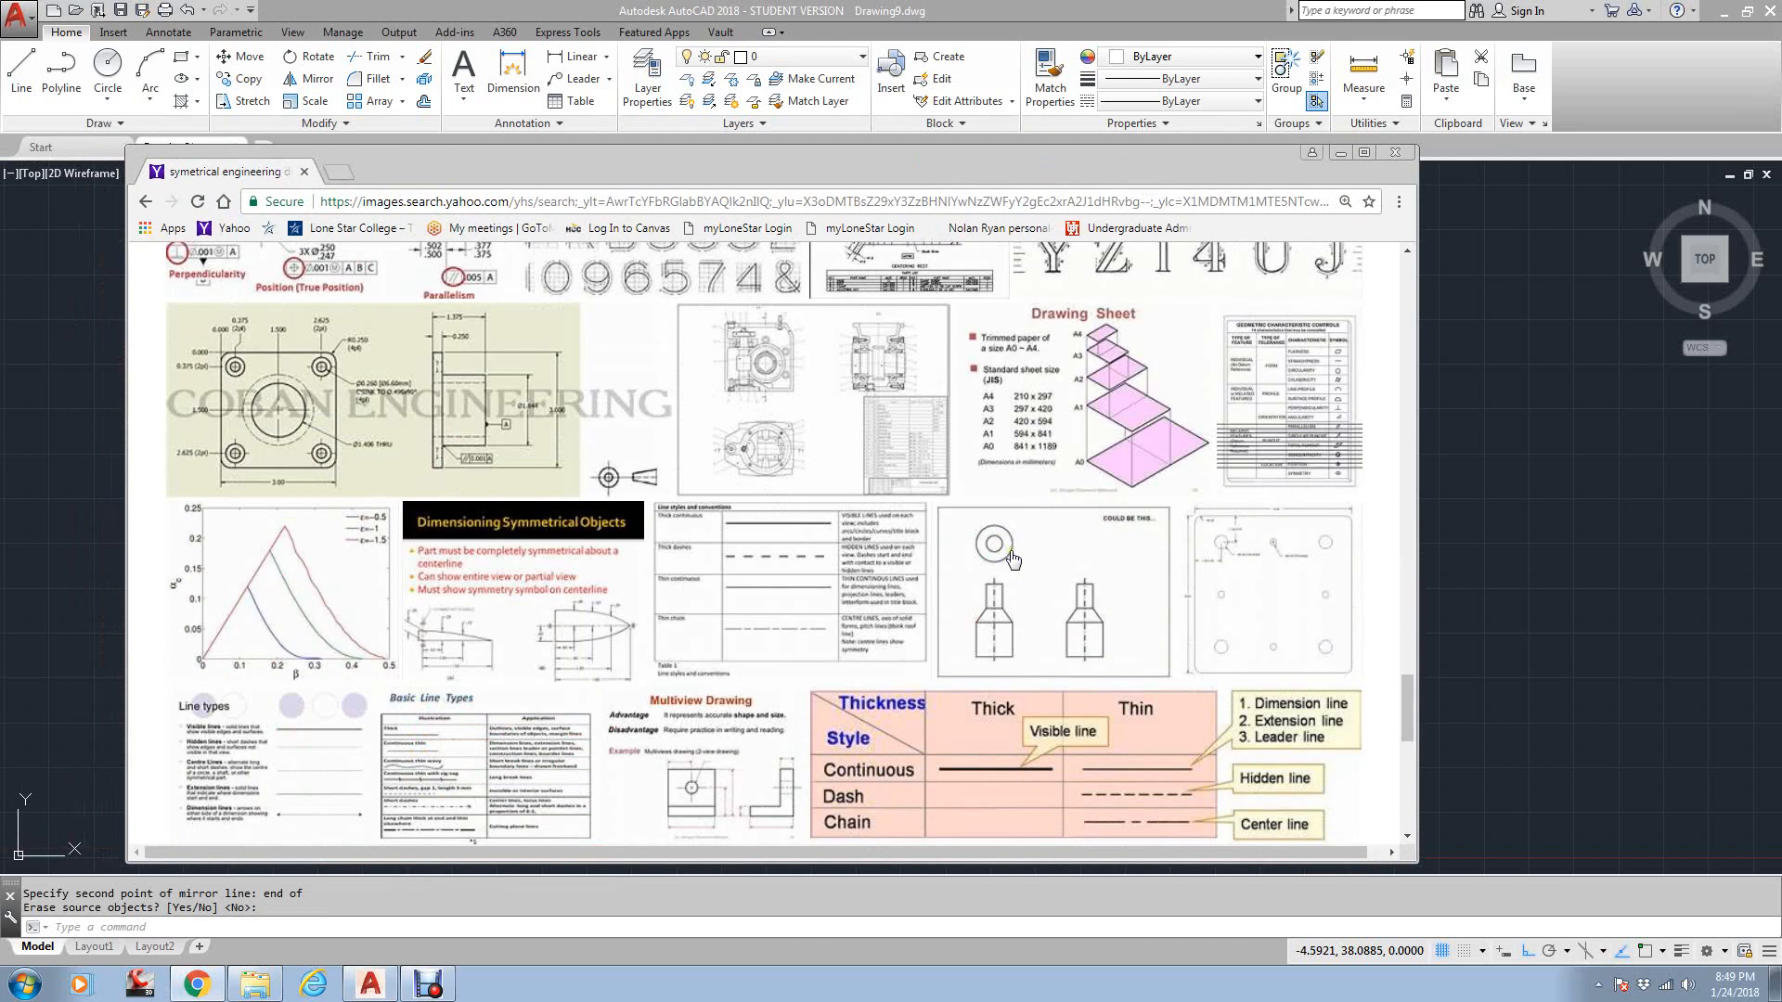
pyautogui.scroll(20, 1013, 559)
pyautogui.scroll(3, 982, 536)
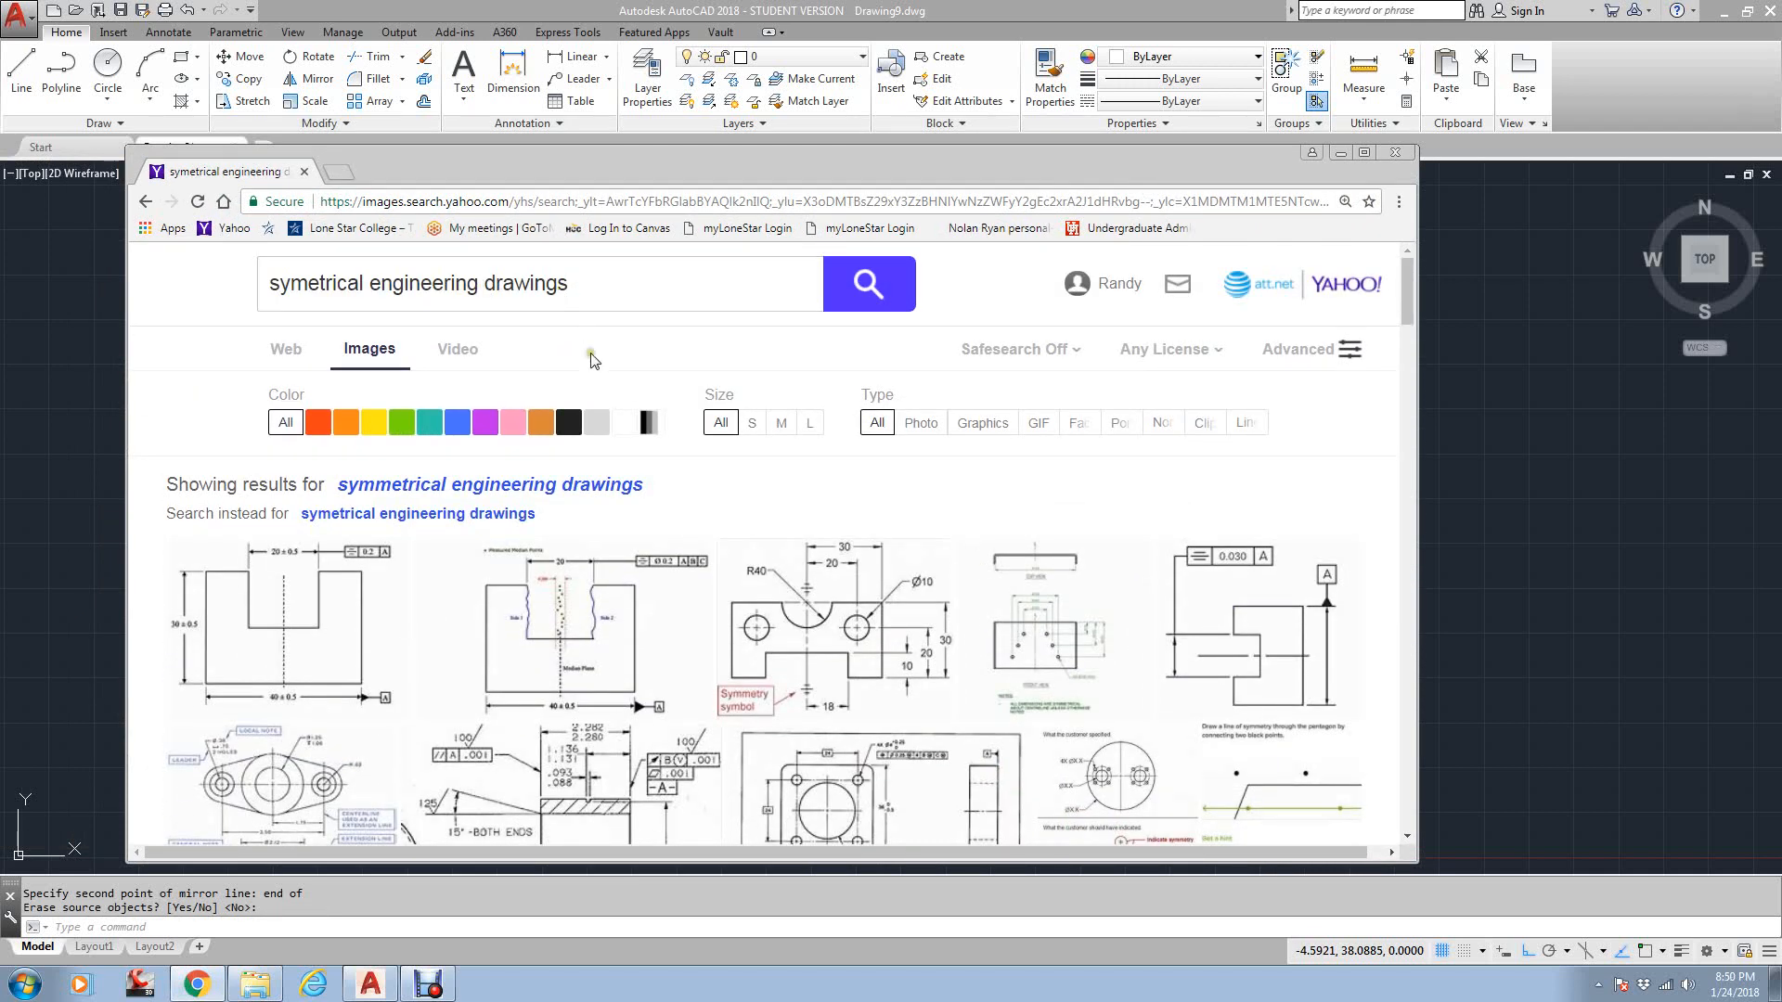
pyautogui.scroll(-2, 562, 478)
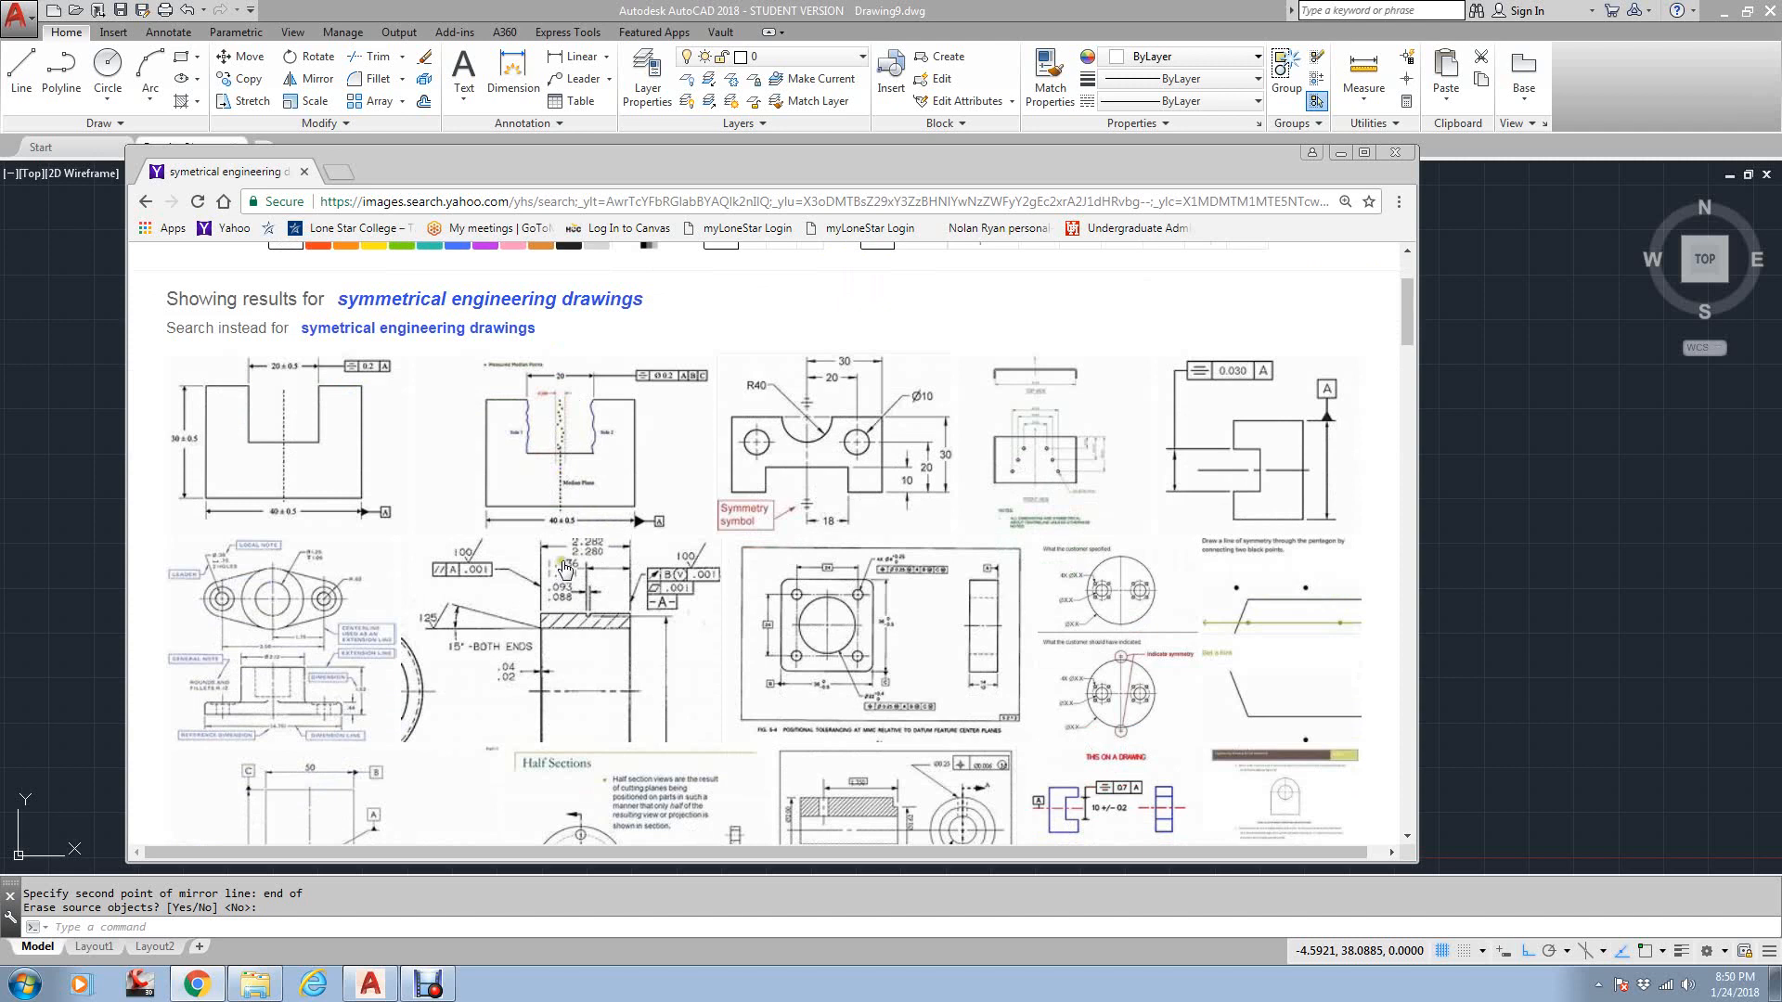
pyautogui.scroll(-2, 1075, 534)
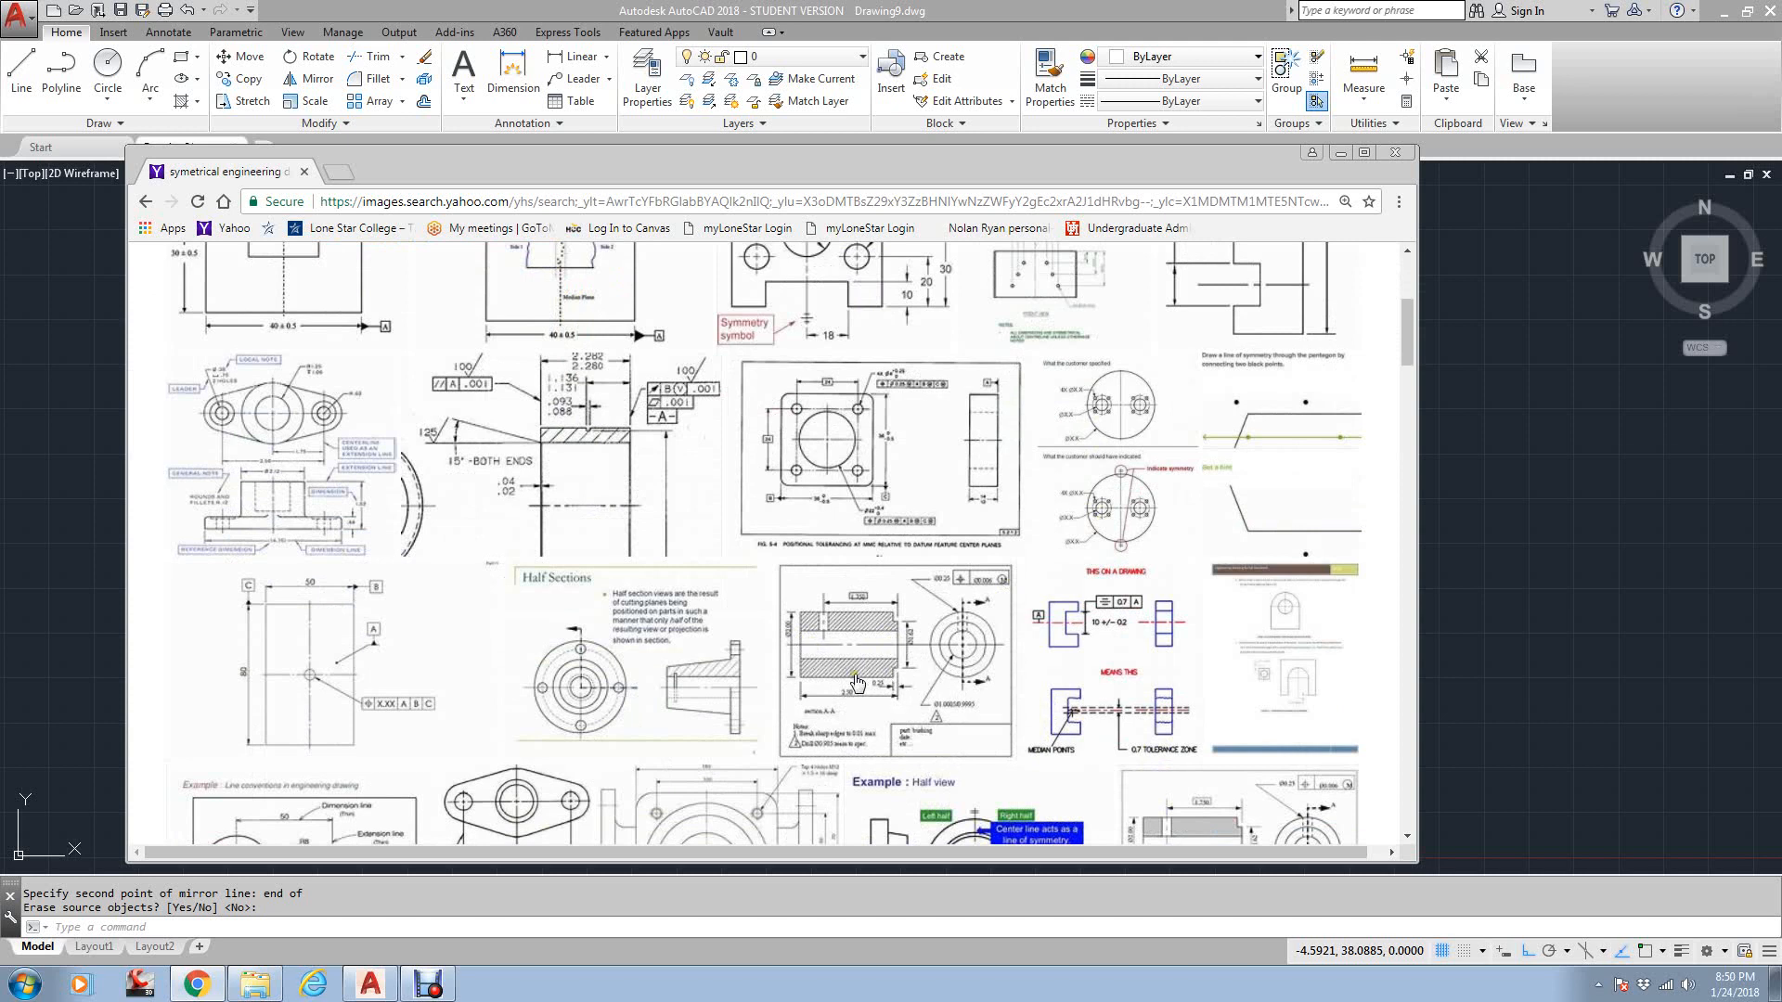
pyautogui.scroll(-2, 856, 682)
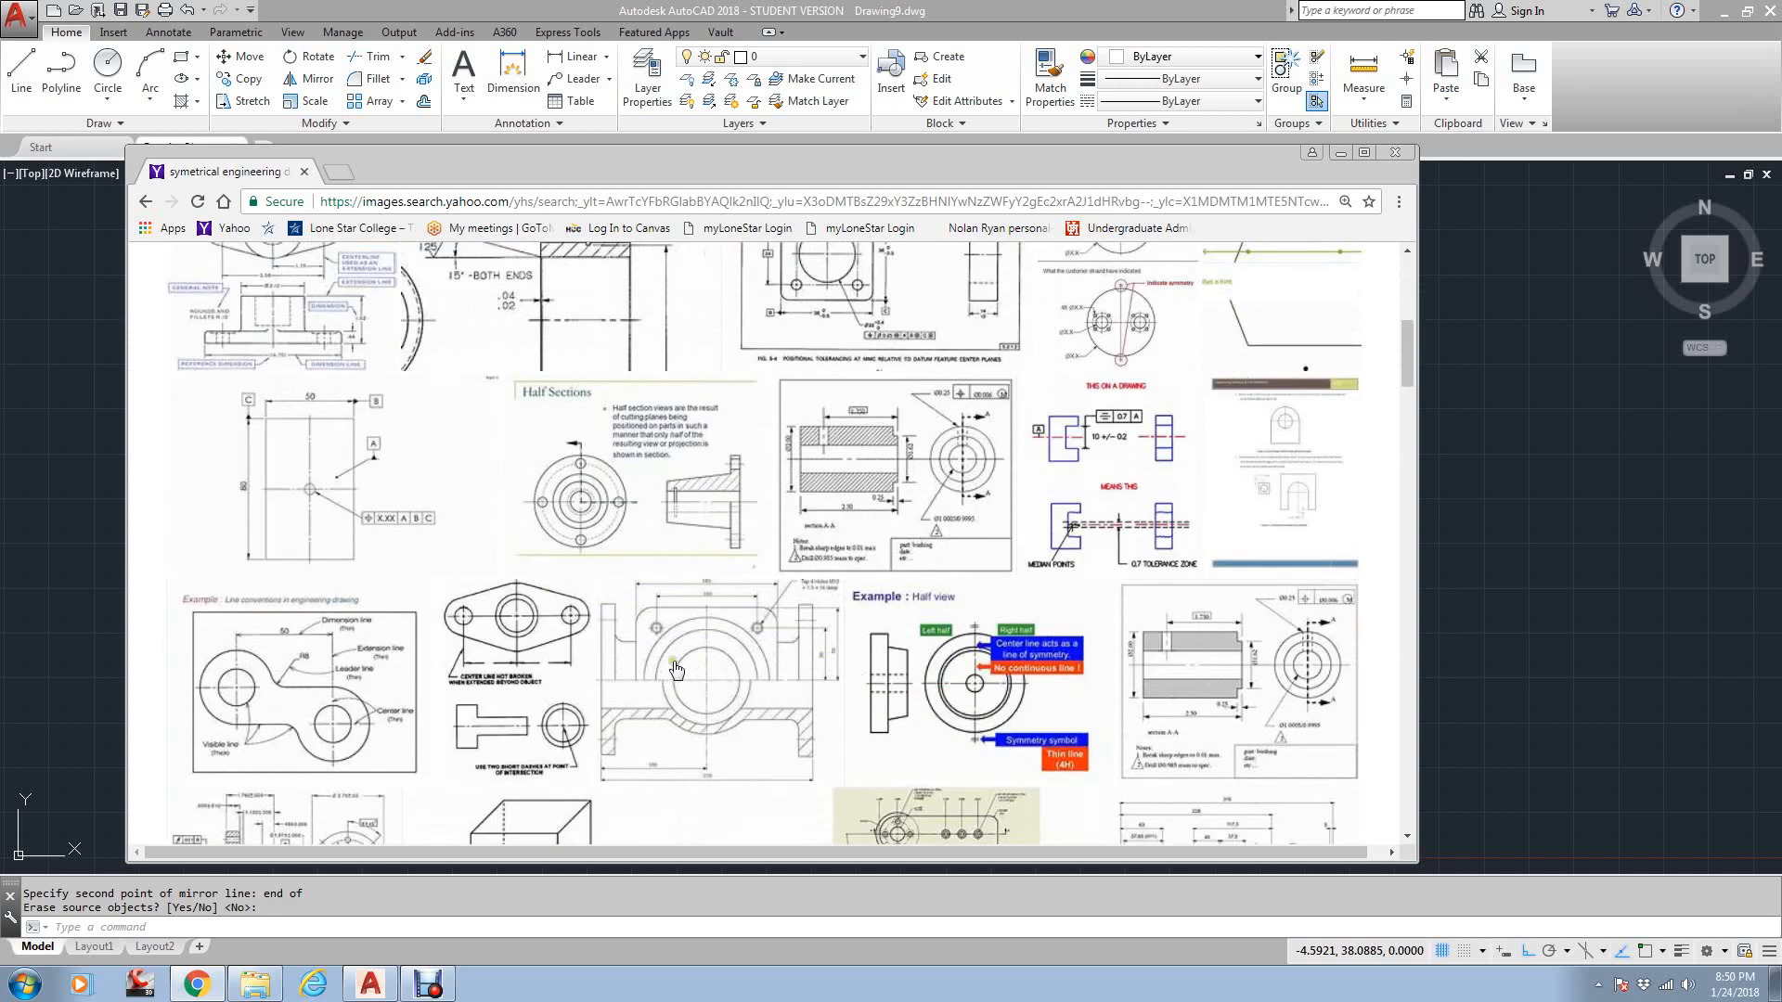
pyautogui.scroll(-2, 783, 615)
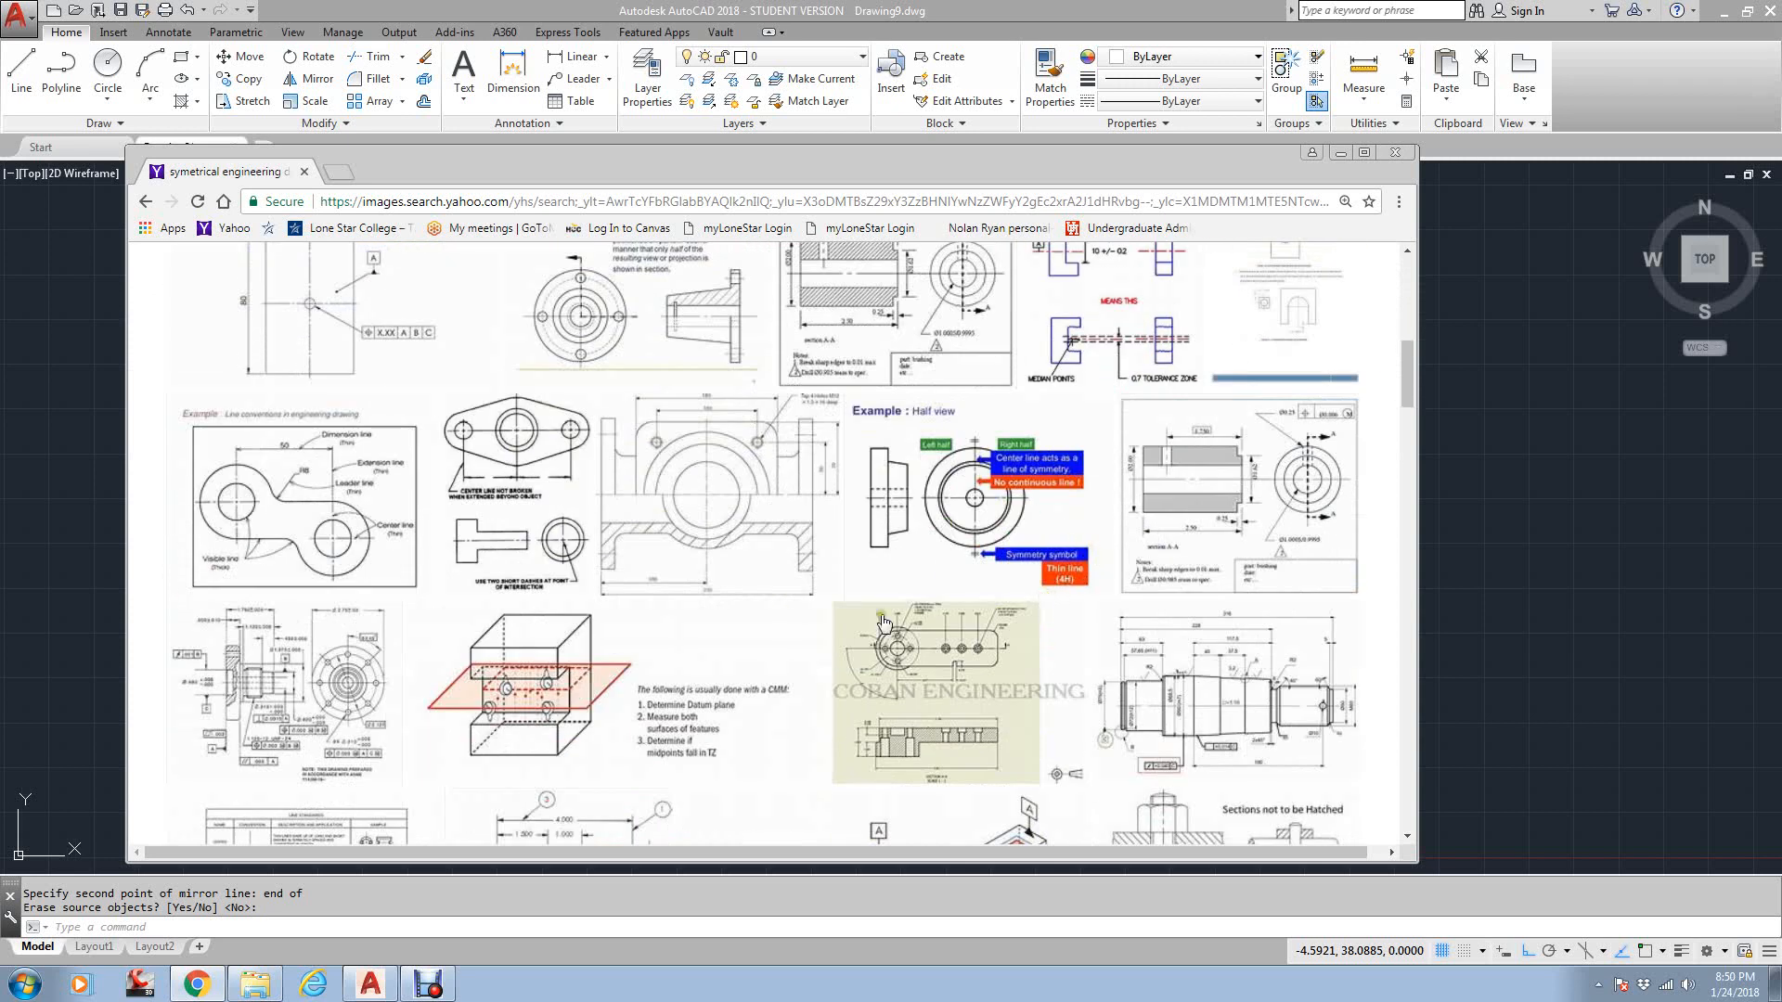
pyautogui.scroll(-2, 928, 612)
pyautogui.scroll(-5, 671, 609)
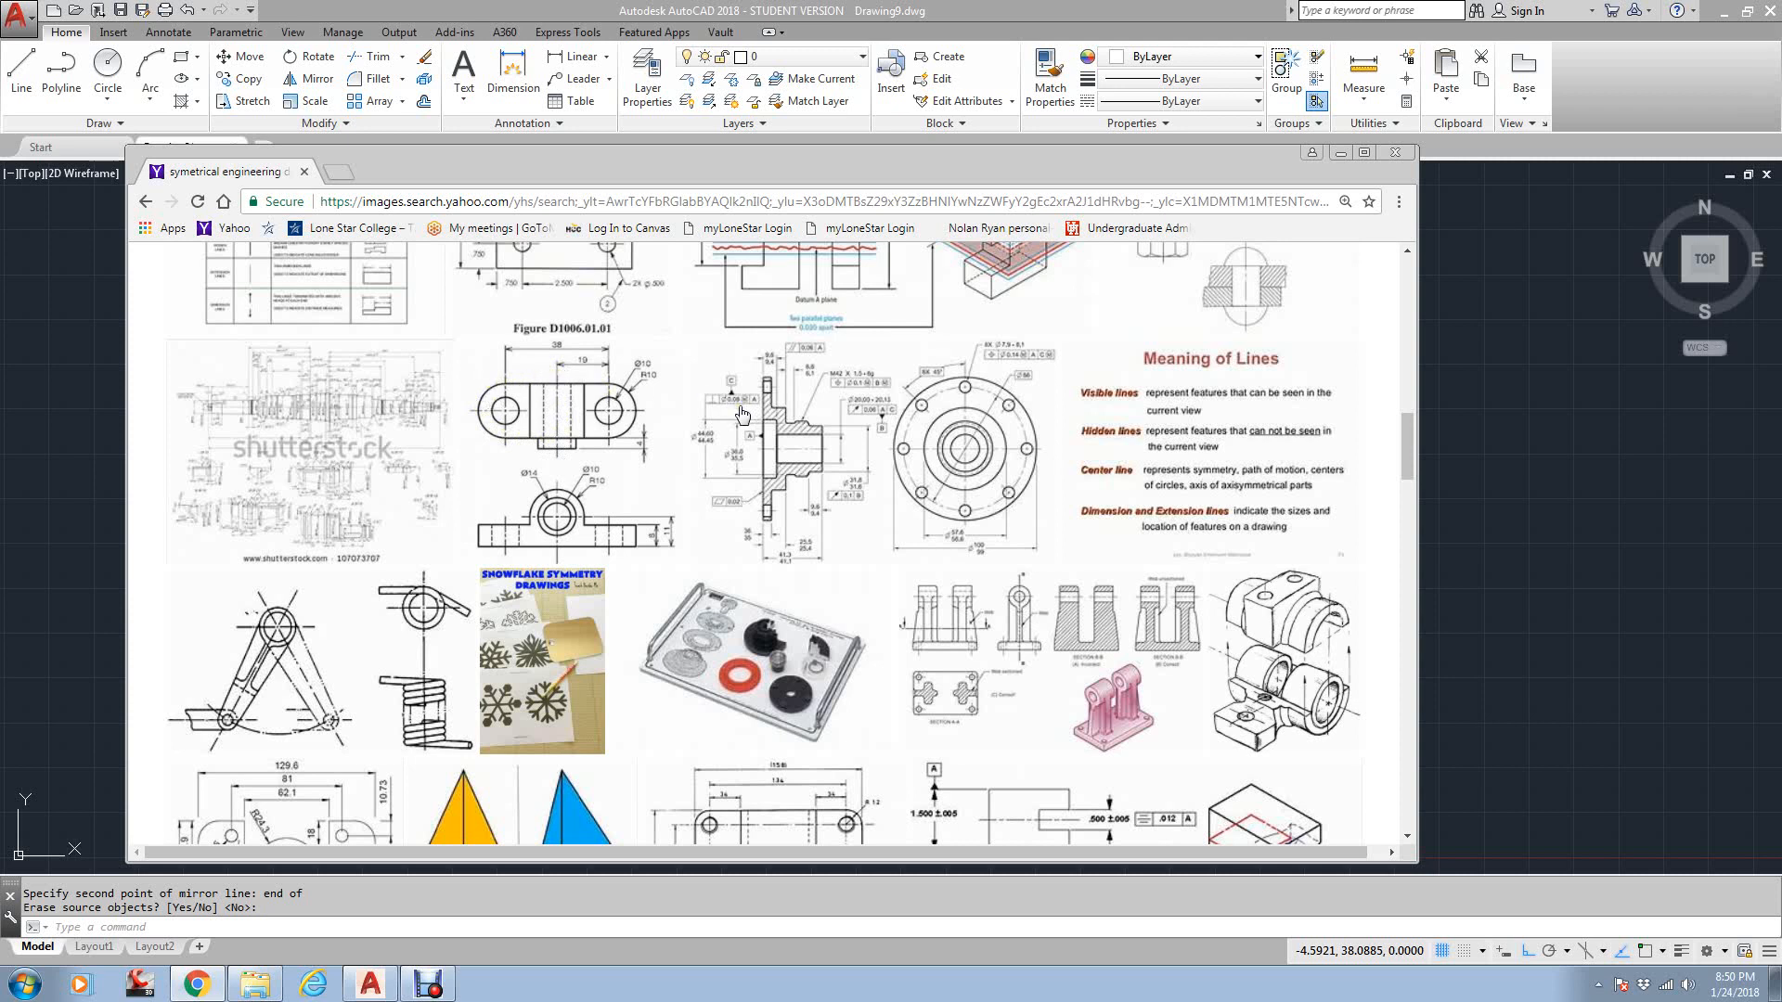
pyautogui.scroll(-1, 752, 413)
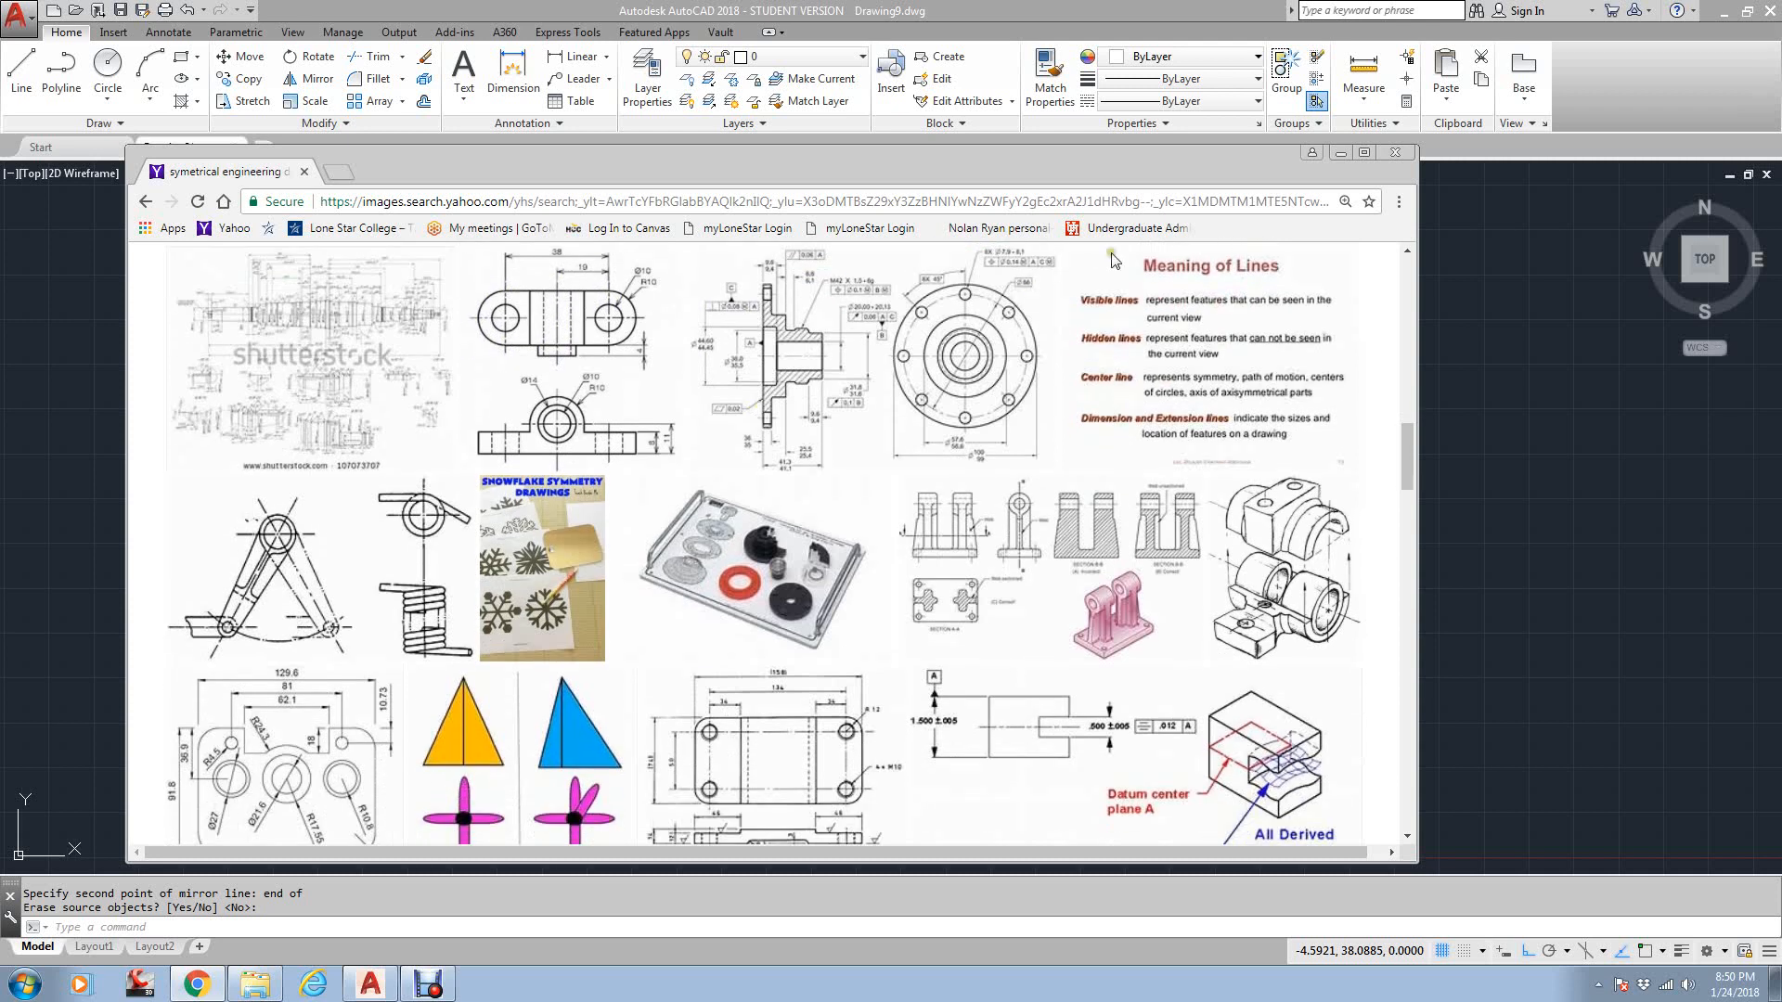
pyautogui.click(1461, 284)
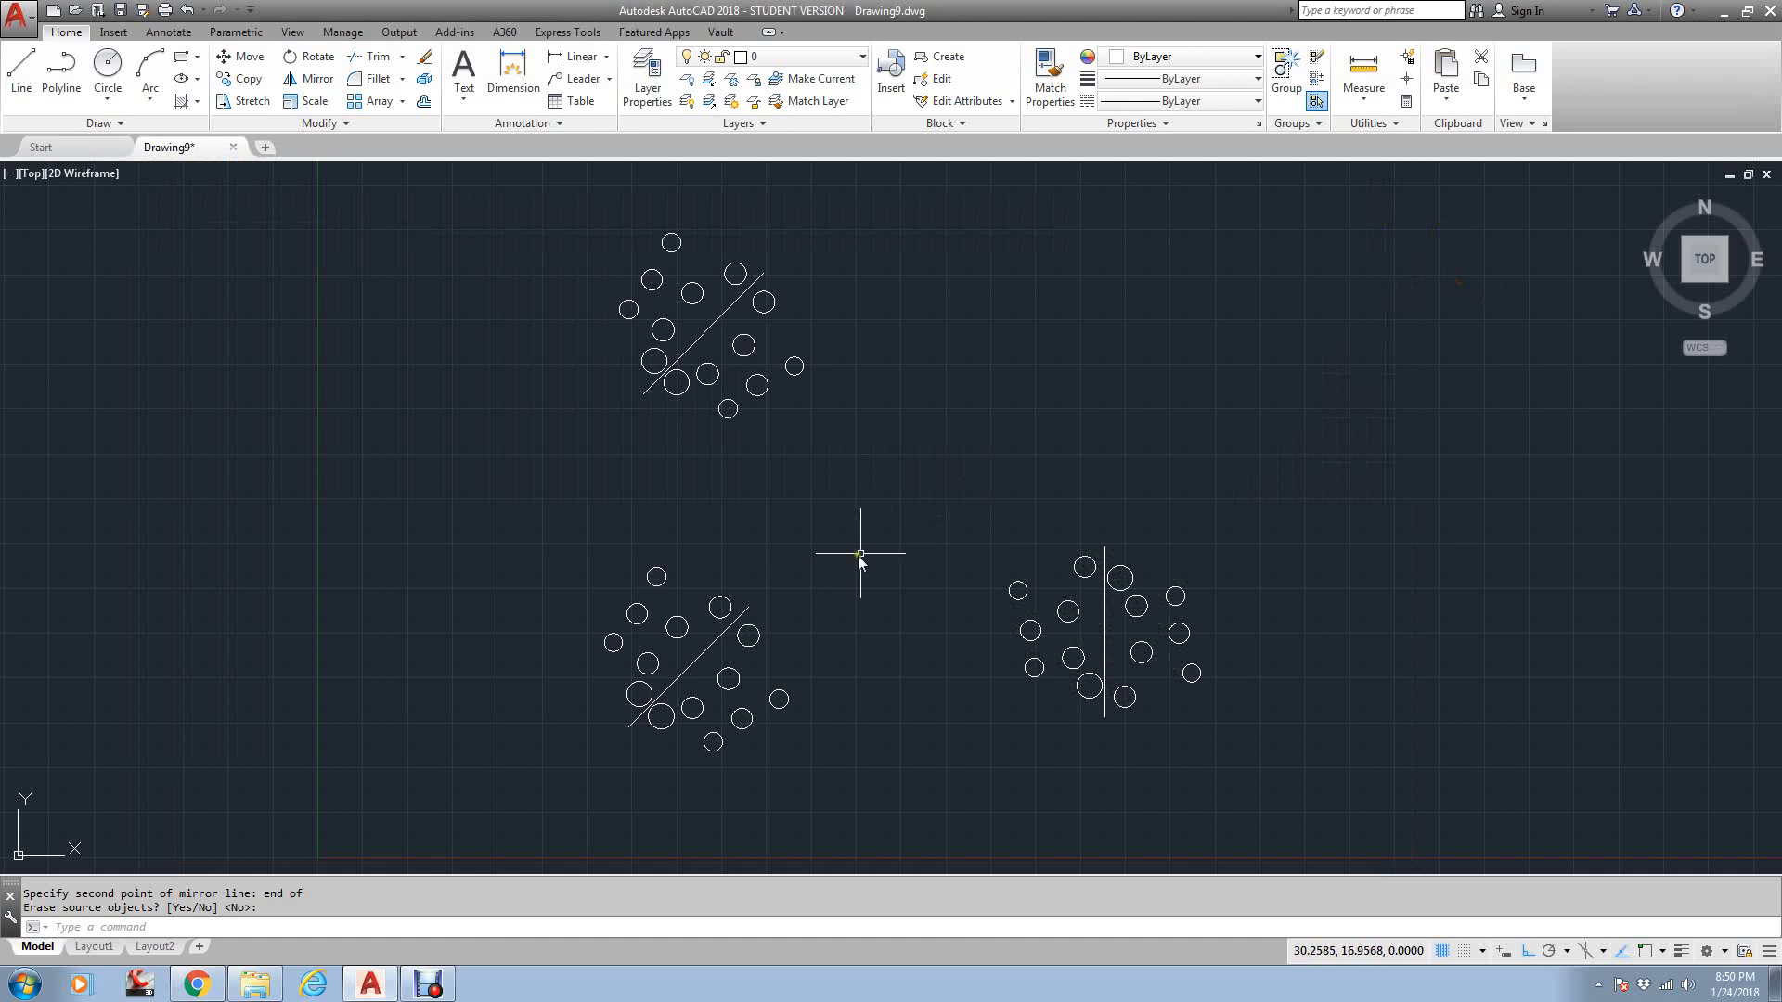